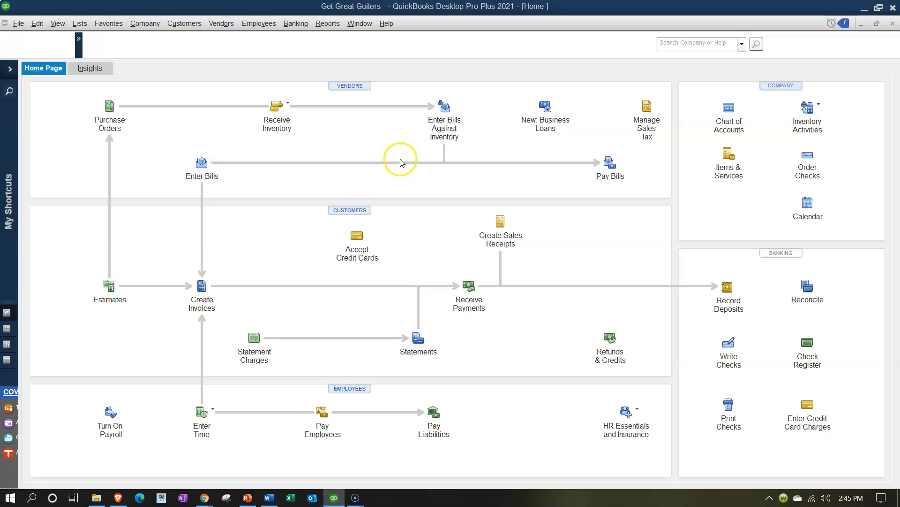
- Switch from QuickBooks Desktop to QuickBooks Online in the browser and duplicate the Recurring Transactions tab twice
{"action": "left_click", "coordinate": [864, 12]}
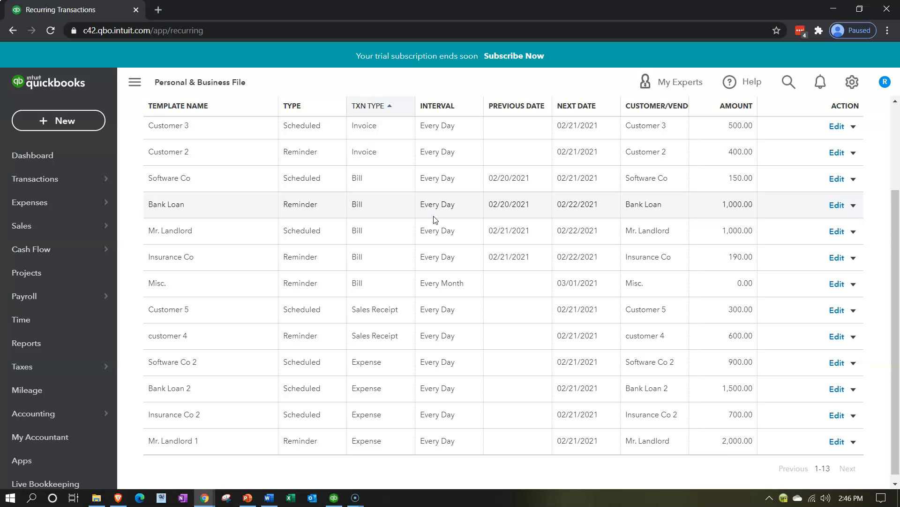
{"action": "scroll", "coordinate": [435, 220], "scroll_direction": "up", "scroll_amount": 3}
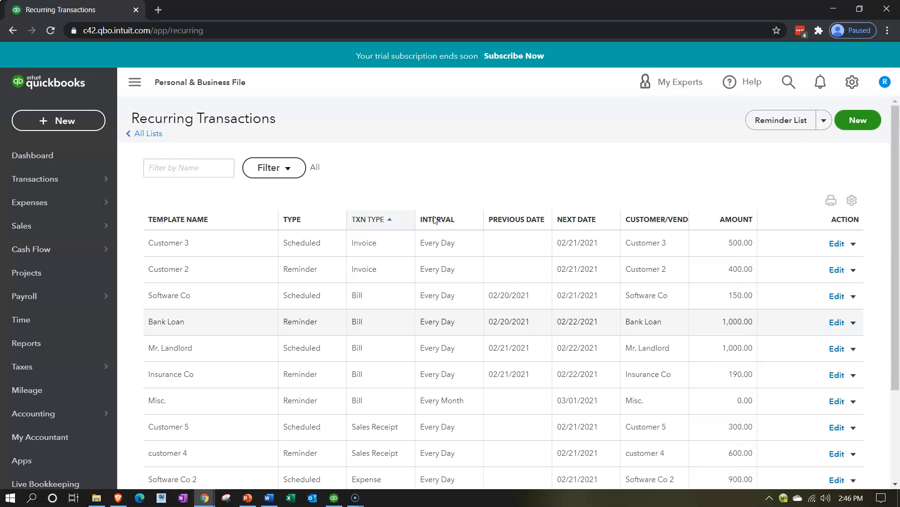
{"action": "right_click", "coordinate": [94, 10]}
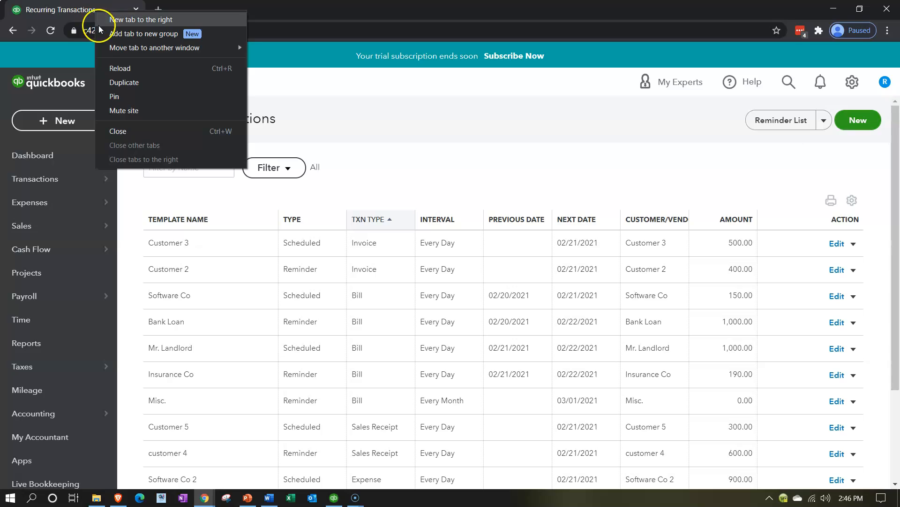
{"action": "left_click", "coordinate": [119, 85]}
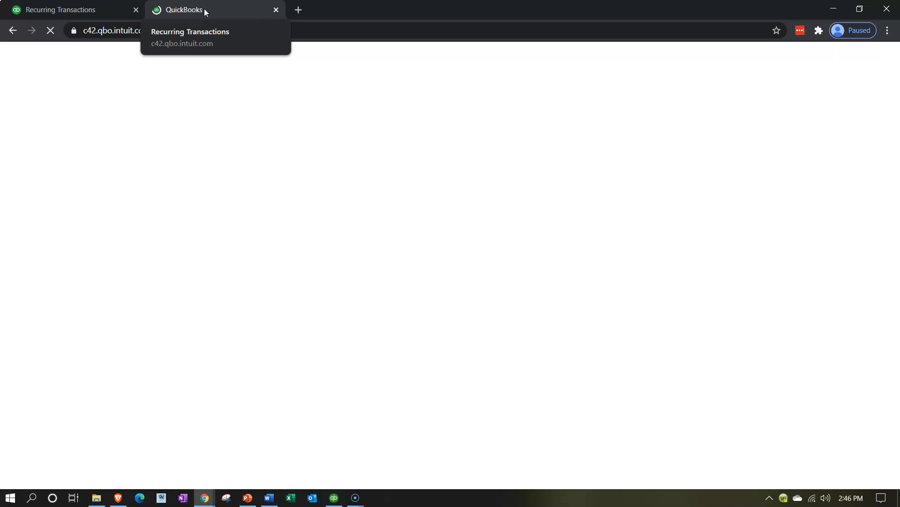
{"action": "right_click", "coordinate": [205, 10]}
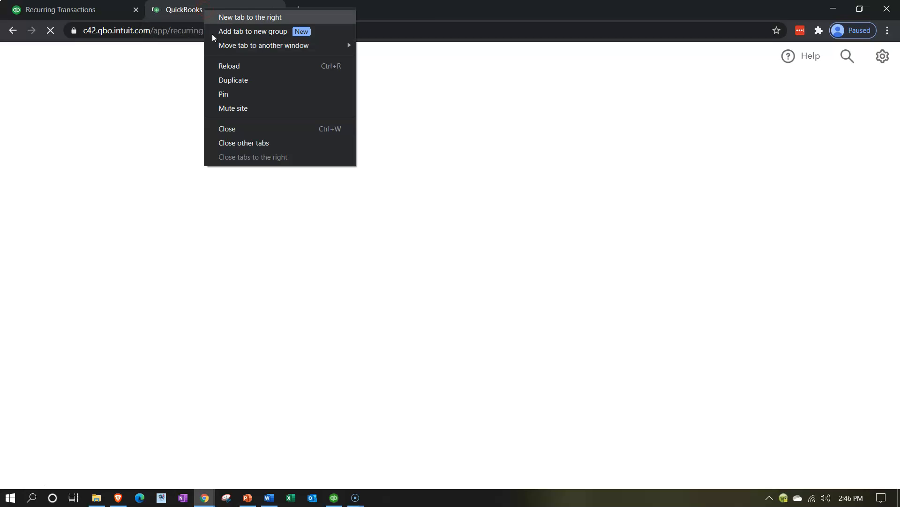
{"action": "left_click", "coordinate": [229, 81]}
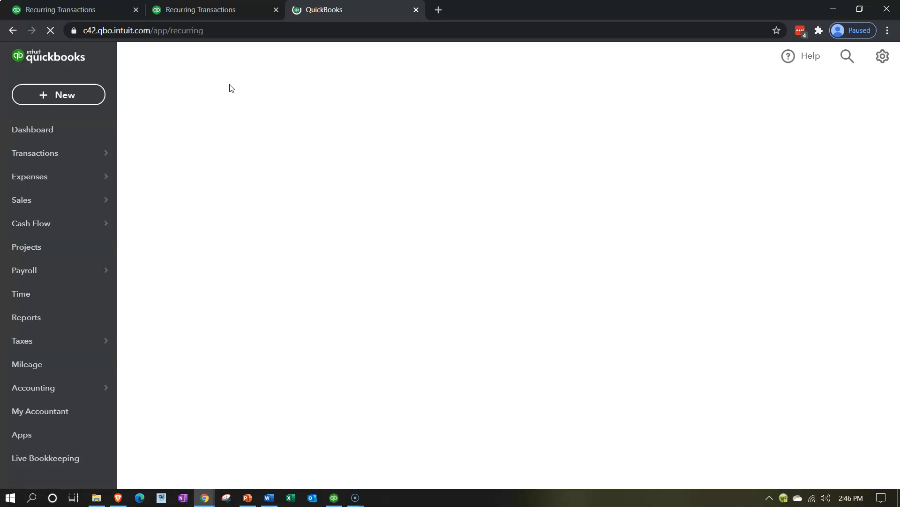
- Open the Profit and Loss report in the third browser tab and collapse the navigation menu
{"action": "left_click", "coordinate": [40, 321]}
{"action": "left_click", "coordinate": [32, 349]}
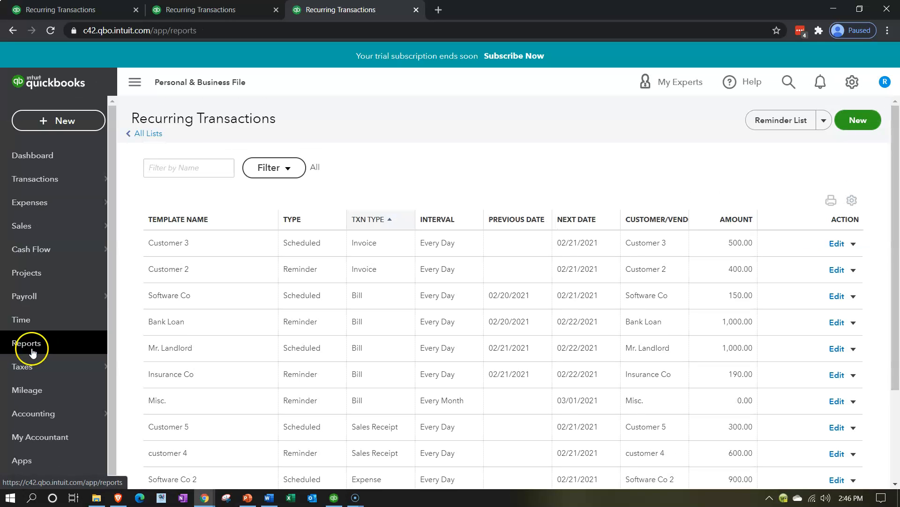
{"action": "left_click", "coordinate": [37, 339]}
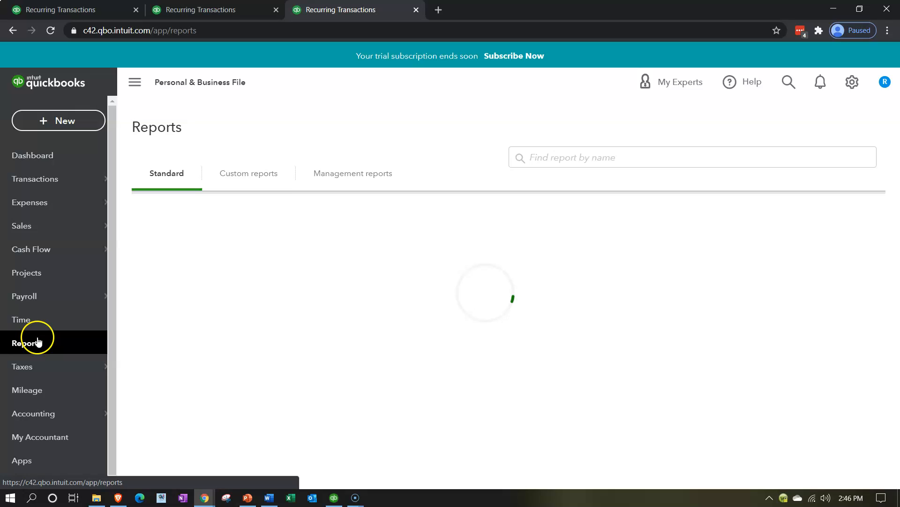
{"action": "left_click", "coordinate": [215, 386]}
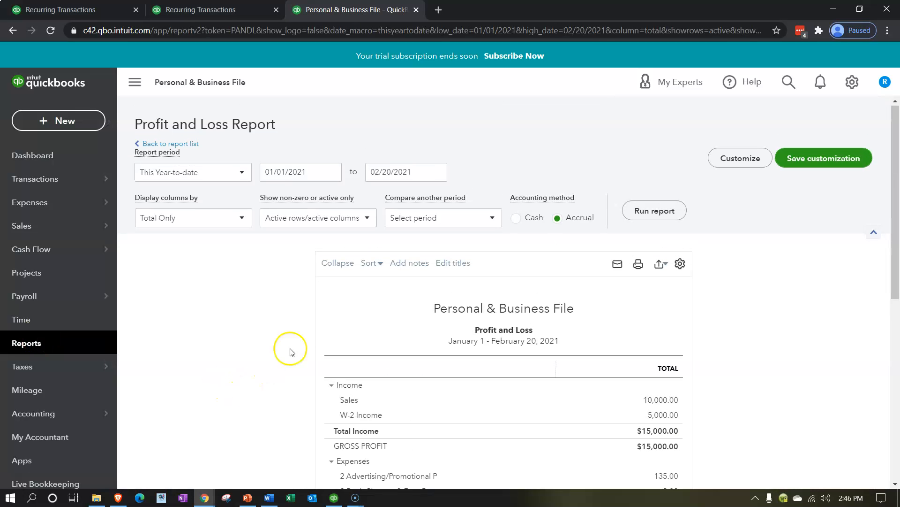
{"action": "left_click", "coordinate": [312, 172]}
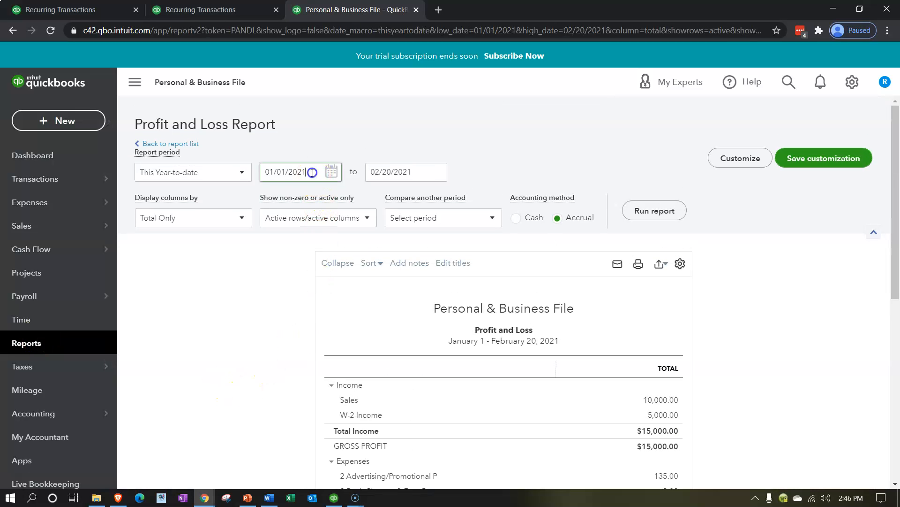
{"action": "left_click", "coordinate": [253, 327]}
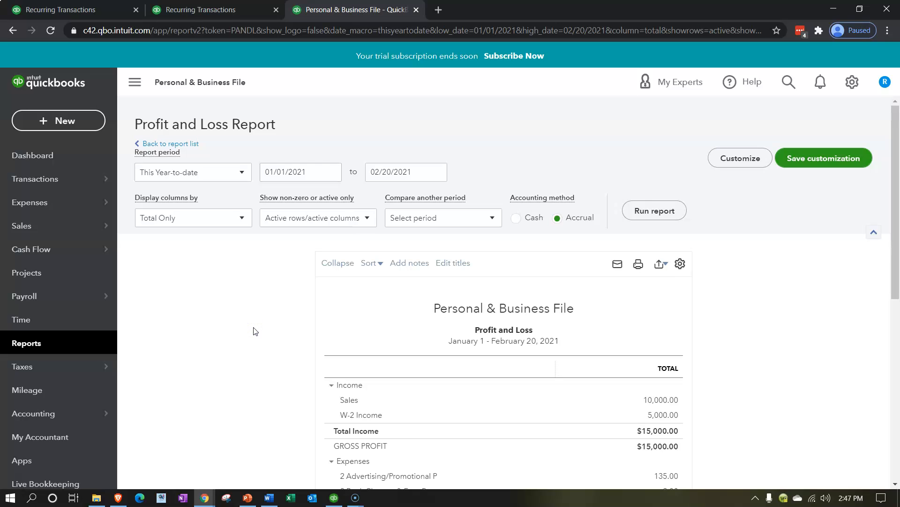
{"action": "left_click", "coordinate": [134, 78]}
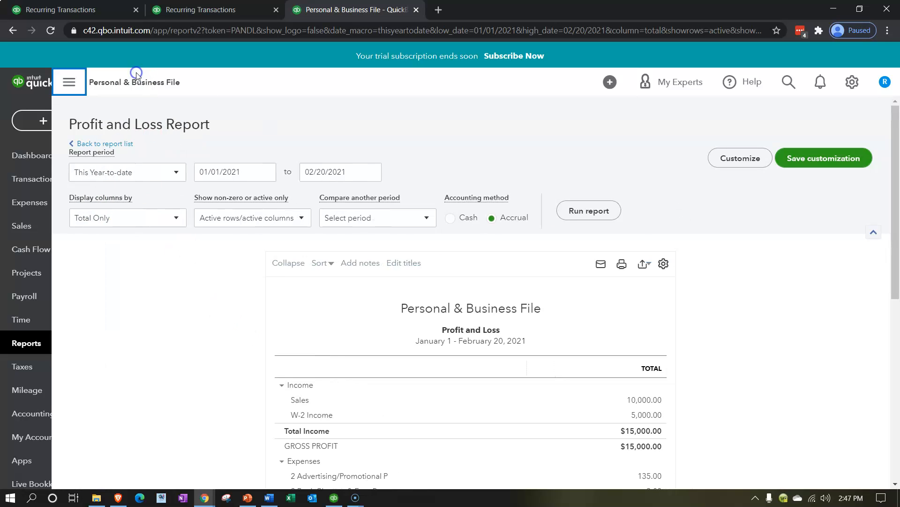
- Open the Balance Sheet report in the second browser tab and collapse the navigation menu to view its accounts
{"action": "left_click", "coordinate": [186, 13]}
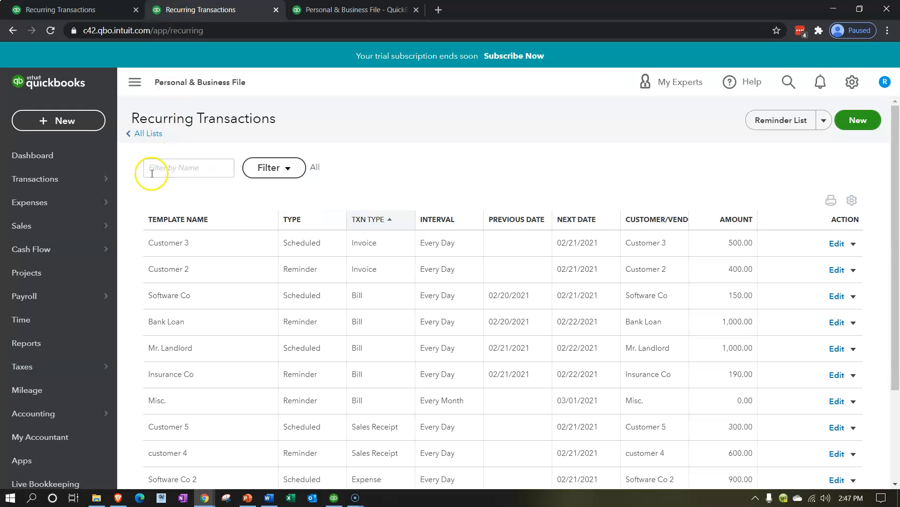
{"action": "left_click", "coordinate": [65, 347]}
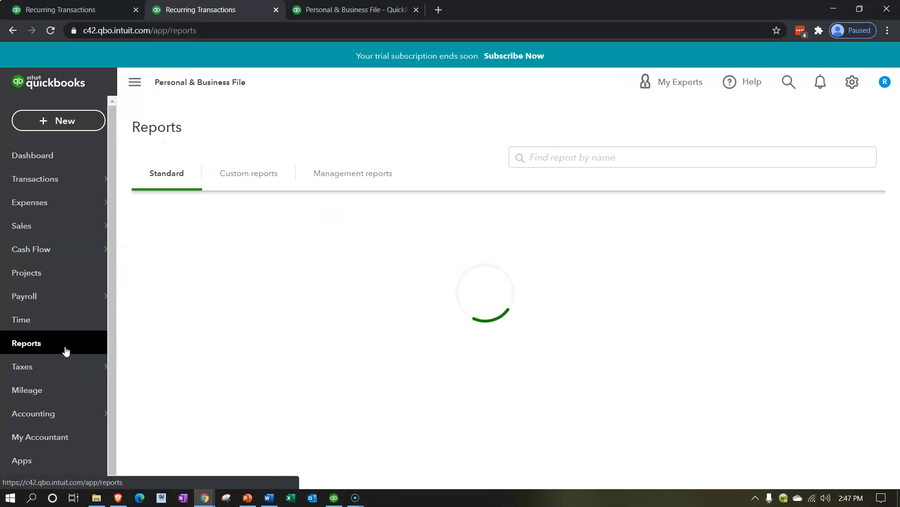
{"action": "left_click", "coordinate": [212, 360]}
{"action": "scroll", "coordinate": [214, 360], "scroll_direction": "down", "scroll_amount": 3}
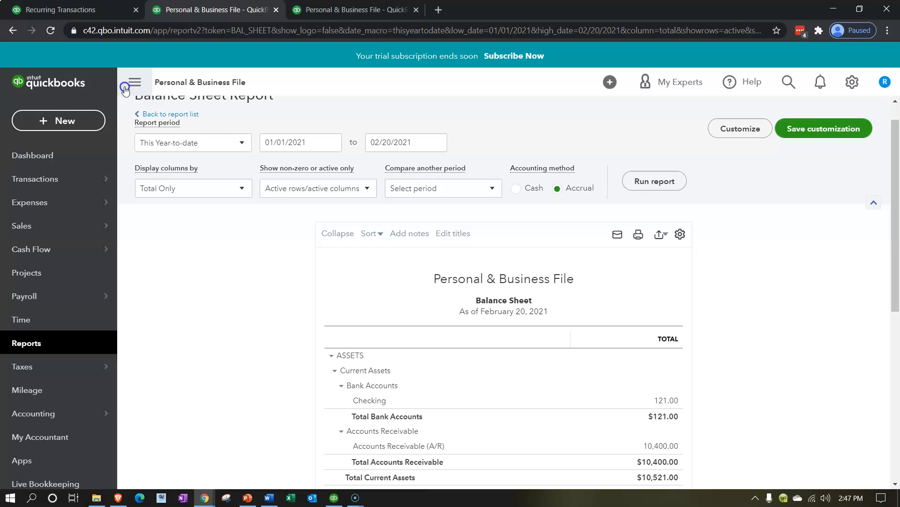
{"action": "left_click", "coordinate": [135, 82]}
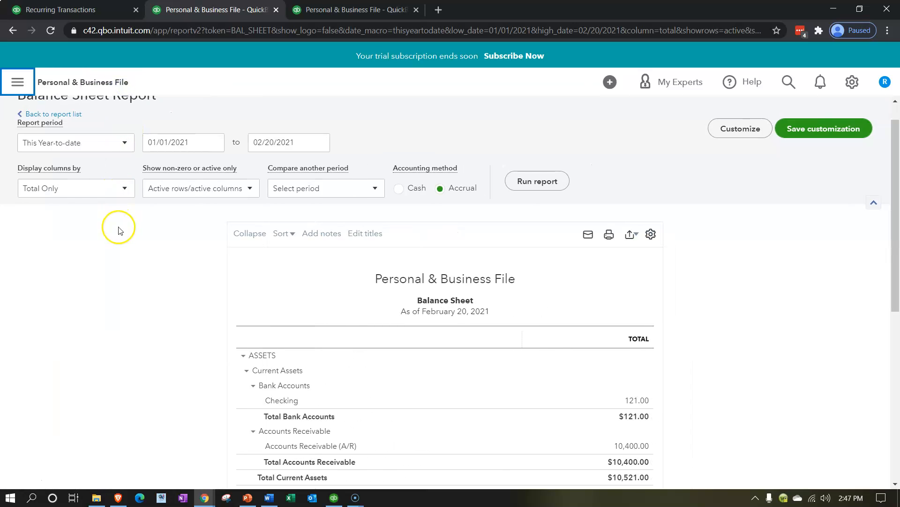
{"action": "scroll", "coordinate": [119, 229], "scroll_direction": "down", "scroll_amount": 1}
{"action": "scroll", "coordinate": [119, 230], "scroll_direction": "down", "scroll_amount": 2}
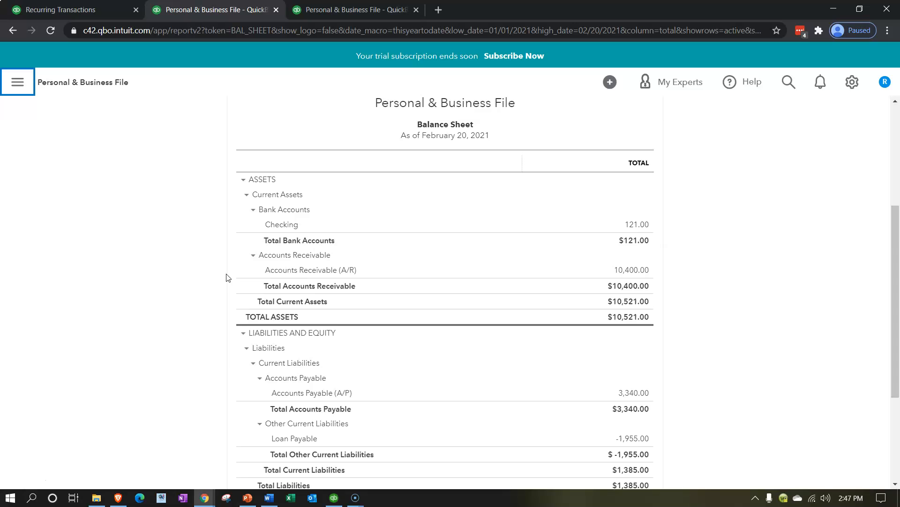
- Start a new expense in the first browser tab and pass through its header fields without entering anything
{"action": "left_click", "coordinate": [91, 12]}
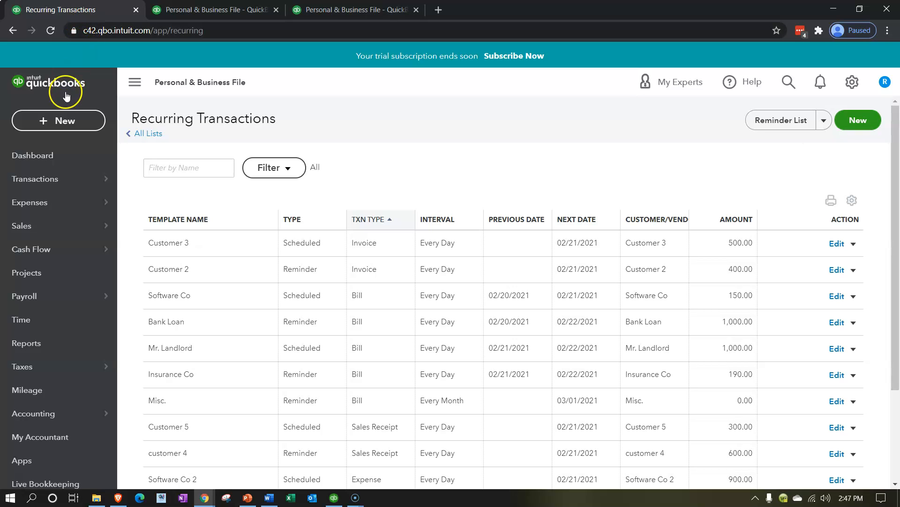
{"action": "left_click", "coordinate": [60, 117]}
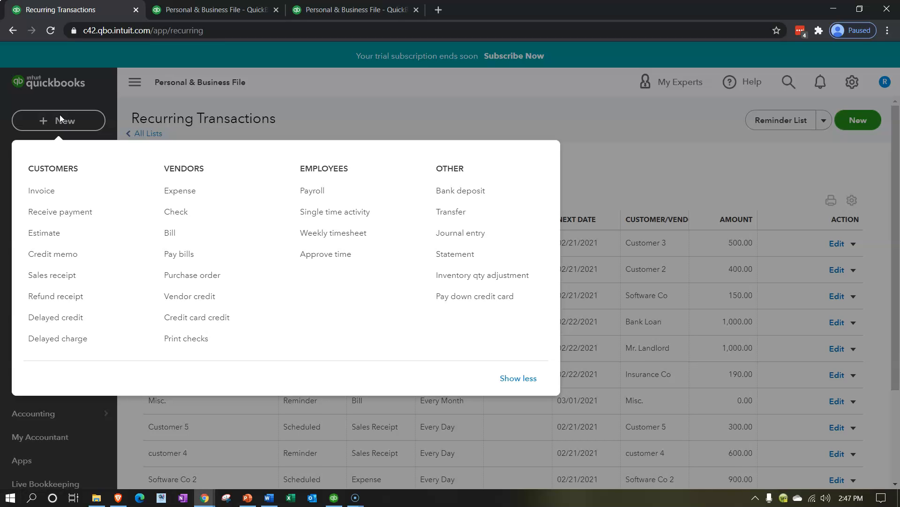
{"action": "left_click", "coordinate": [183, 199]}
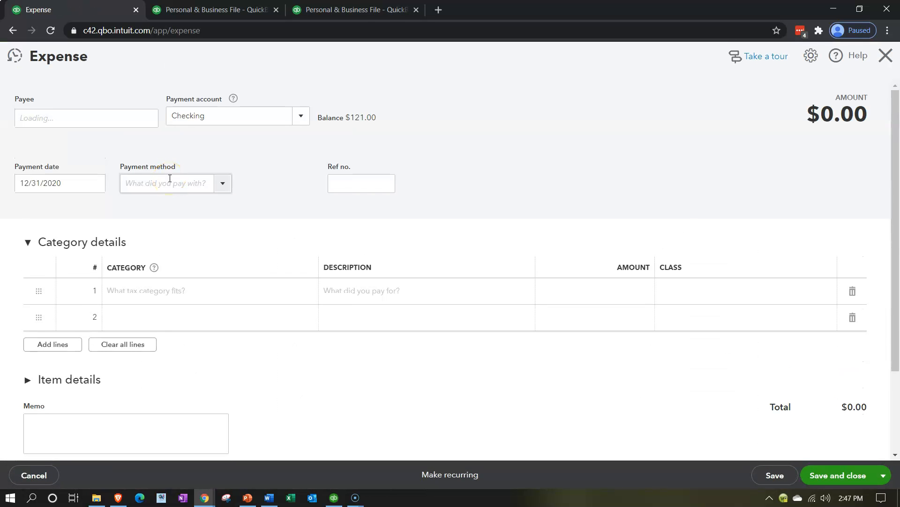
{"action": "left_click", "coordinate": [87, 115]}
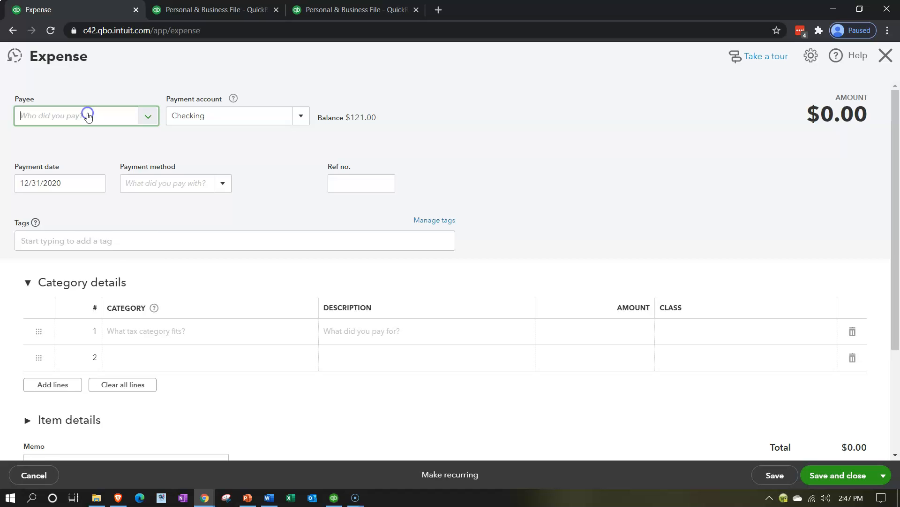
{"action": "key", "text": "Tab"}
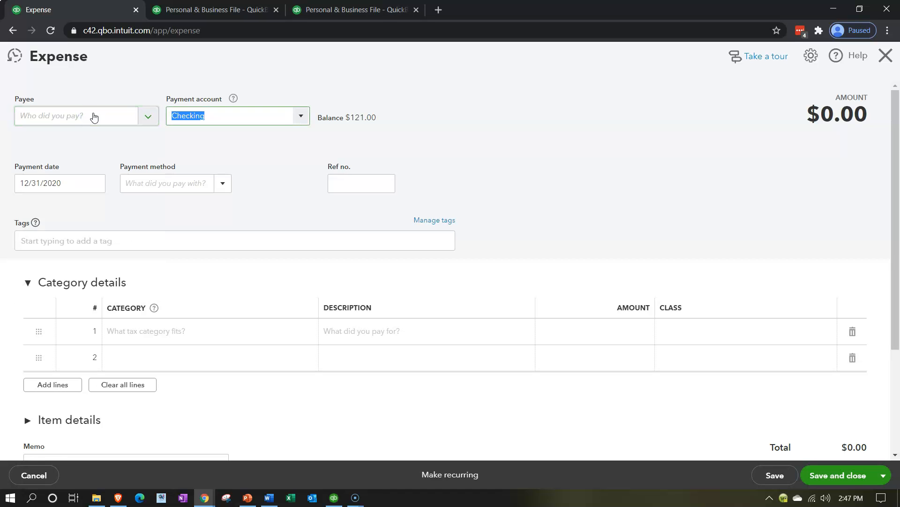
{"action": "key", "text": "Tab"}
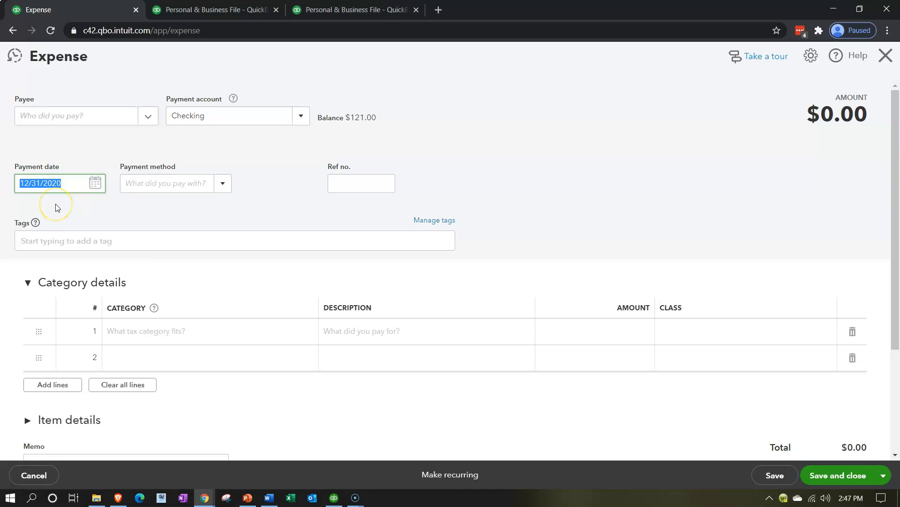
{"action": "key", "text": "Tab"}
{"action": "key", "text": "Tab"}
{"action": "key", "text": "Tab"}
{"action": "key", "text": "Tab"}
{"action": "key", "text": "Tab"}
- Enter Equipment as the category on the first expense line and start adding it as a new account
{"action": "left_click", "coordinate": [128, 329]}
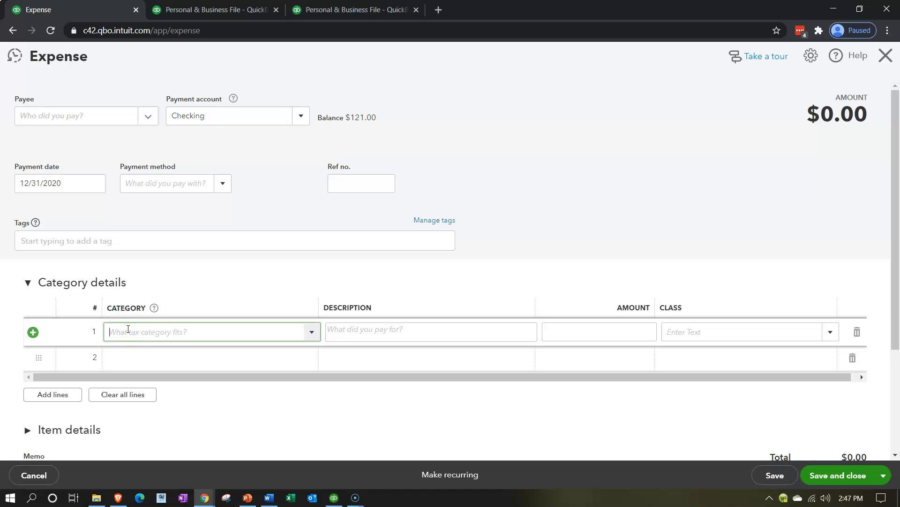
{"action": "type", "text": "e"}
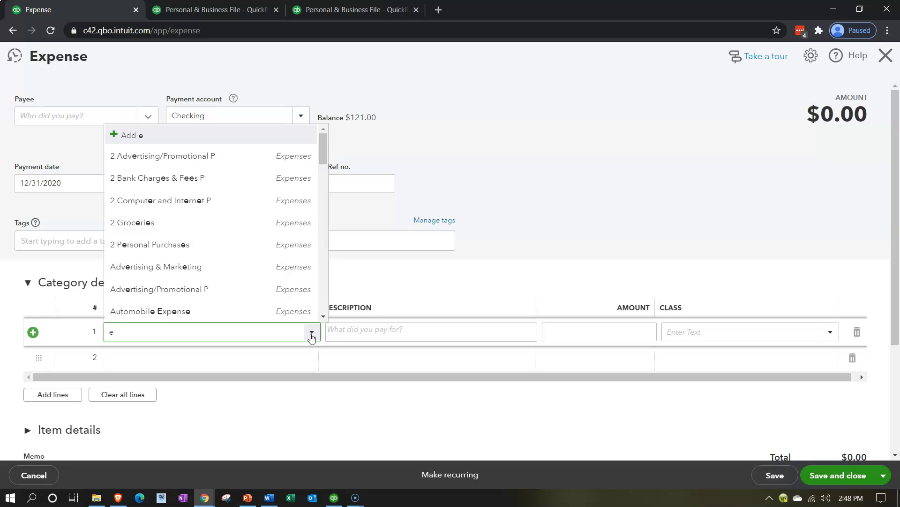
{"action": "type", "text": "qu"}
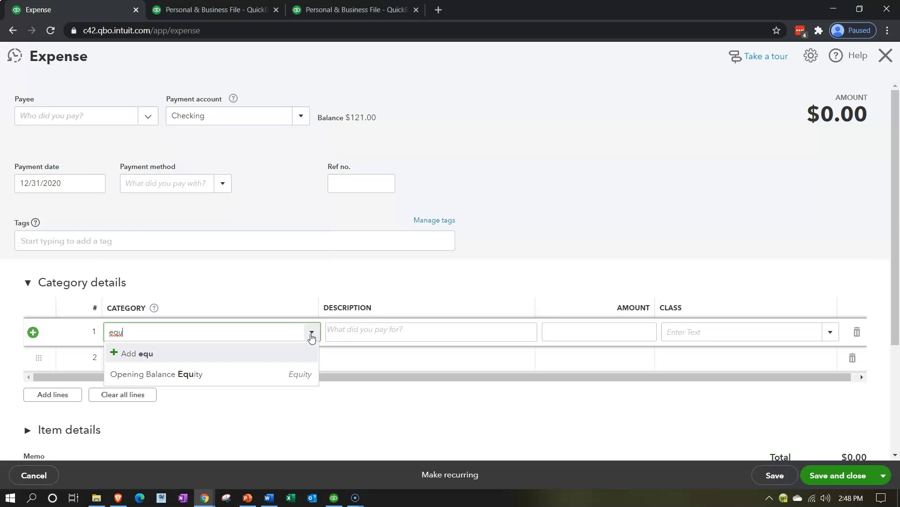
{"action": "left_click", "coordinate": [216, 324]}
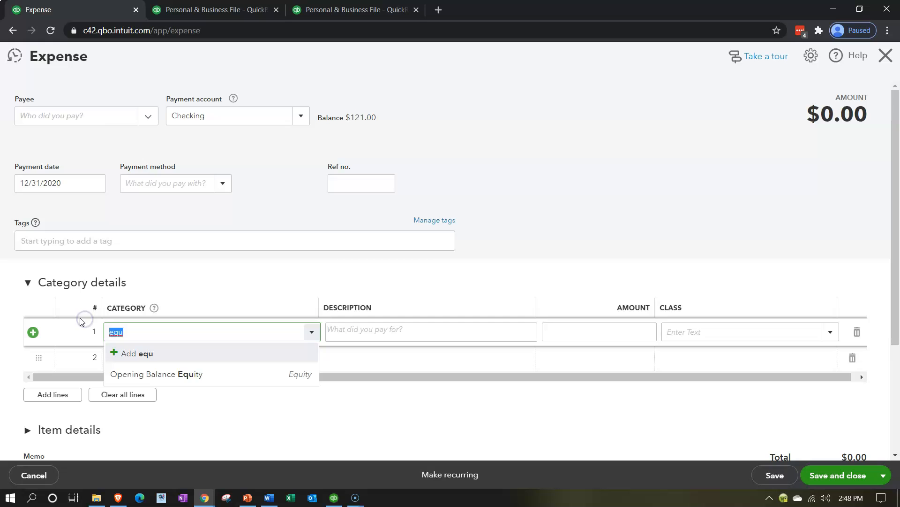
{"action": "type", "text": "Equipment"}
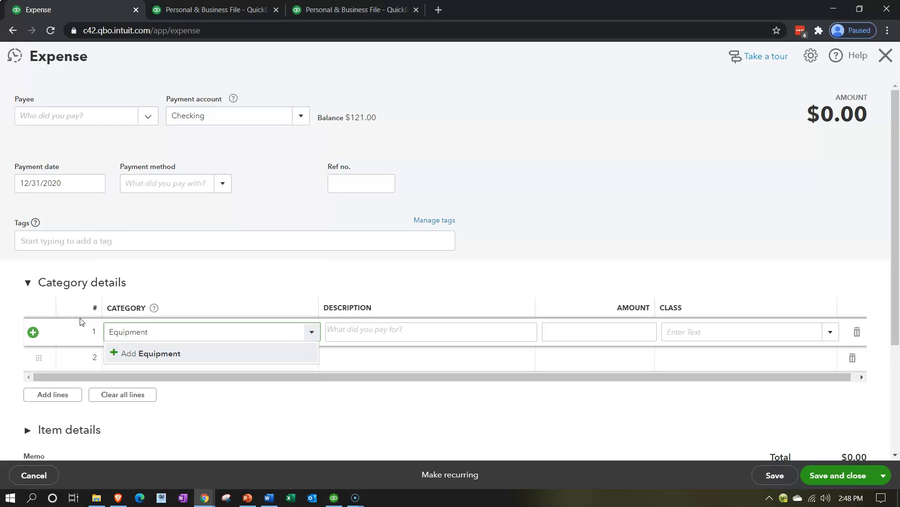
{"action": "left_click", "coordinate": [80, 319]}
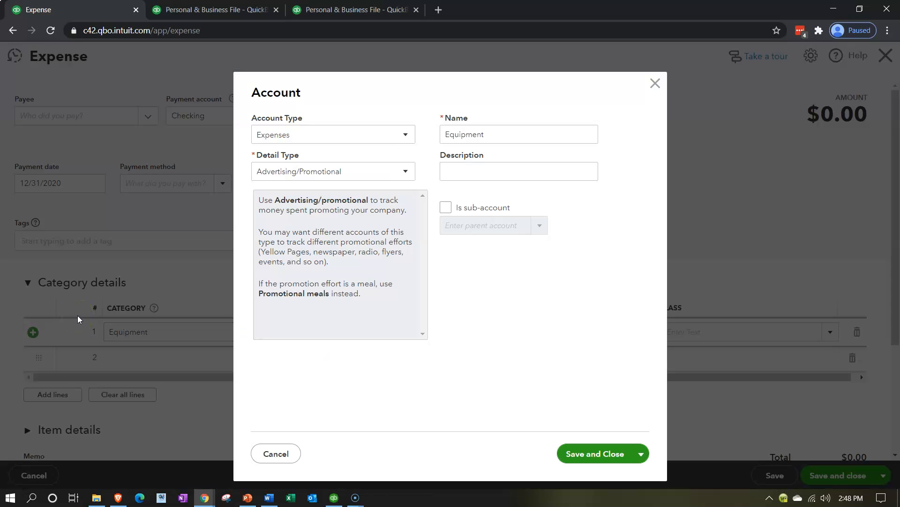
- Set the new Equipment account's type to Fixed Assets and save the account
{"action": "left_click", "coordinate": [398, 135]}
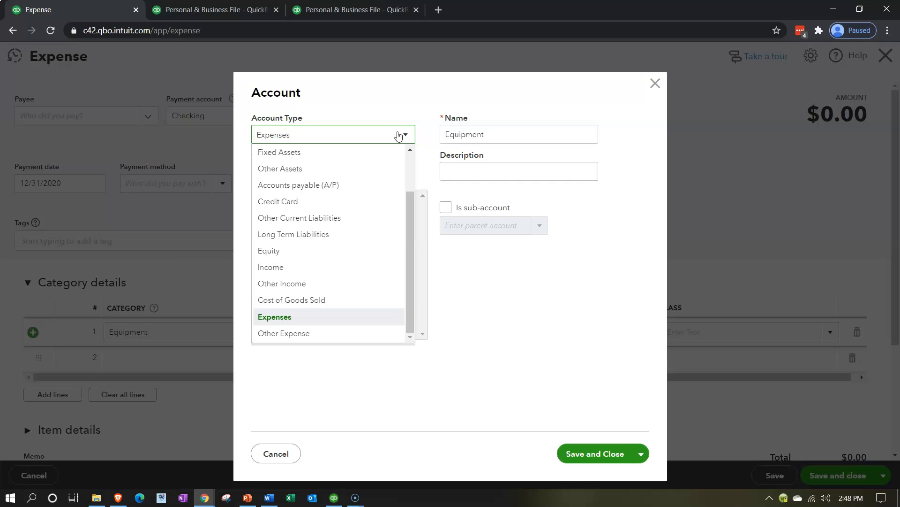
{"action": "scroll", "coordinate": [369, 243], "scroll_direction": "up", "scroll_amount": 3}
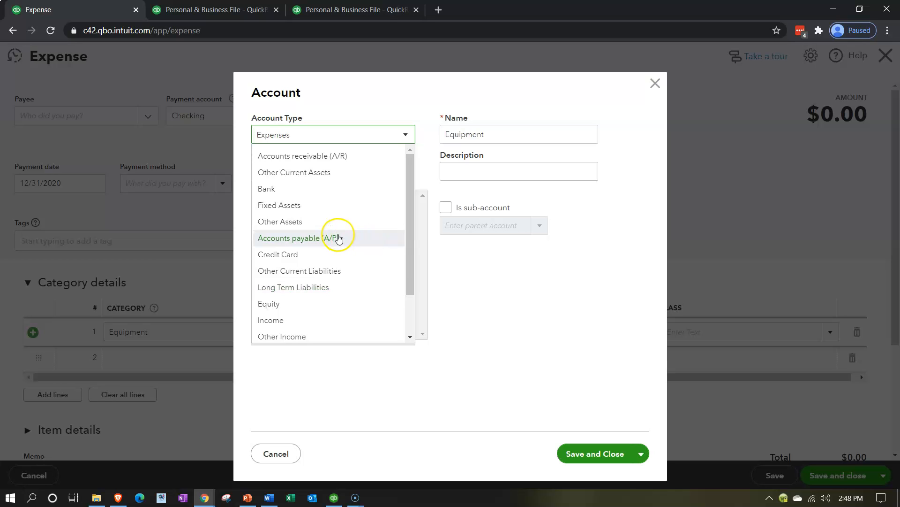
{"action": "left_click", "coordinate": [318, 206]}
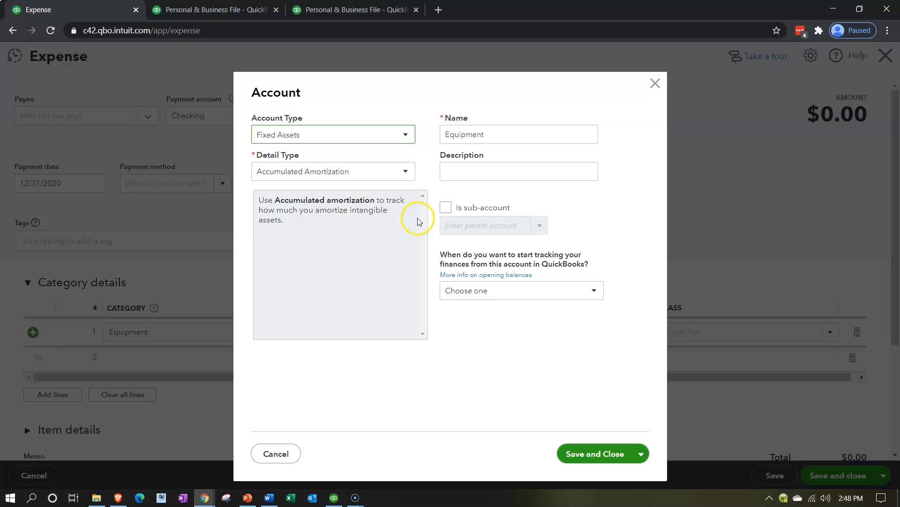
{"action": "left_click", "coordinate": [577, 454]}
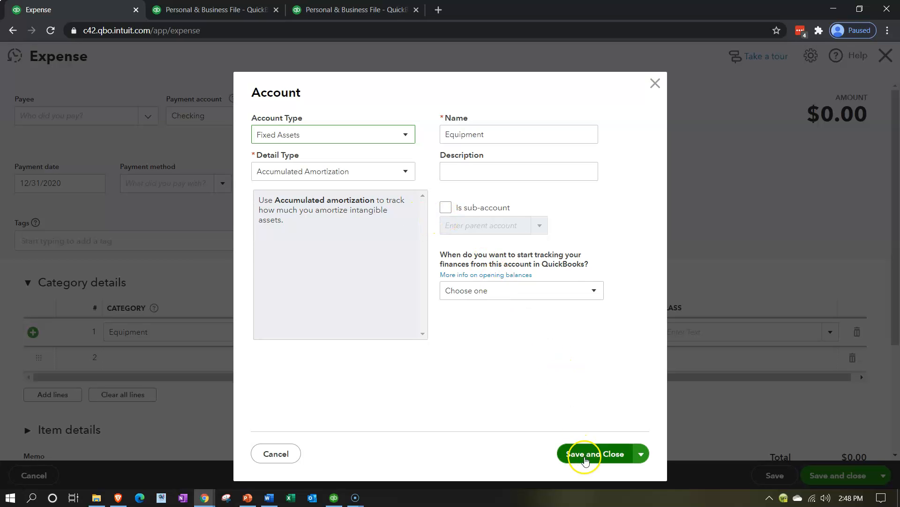
- Enter an amount of 20,000 on the Equipment line of the expense
{"action": "key", "text": "Tab"}
{"action": "key", "text": "Tab"}
{"action": "type", "text": "20000"}
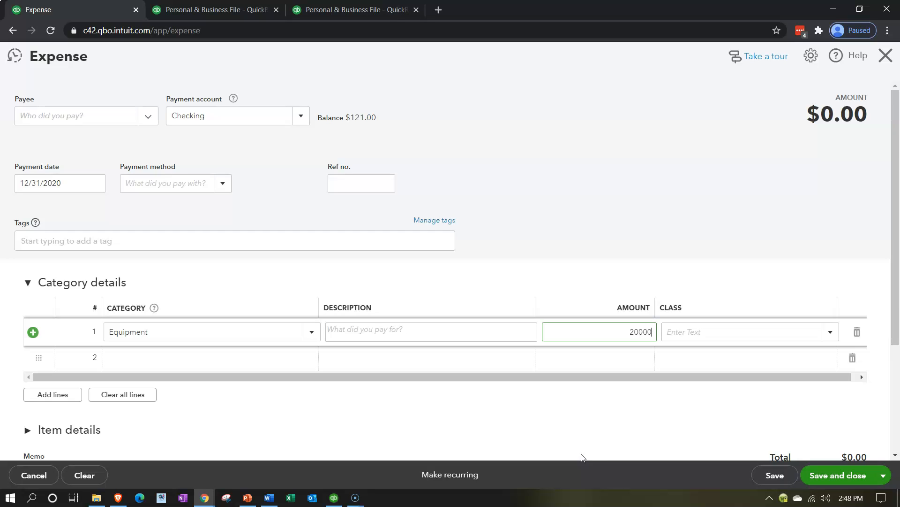
{"action": "key", "text": "Tab"}
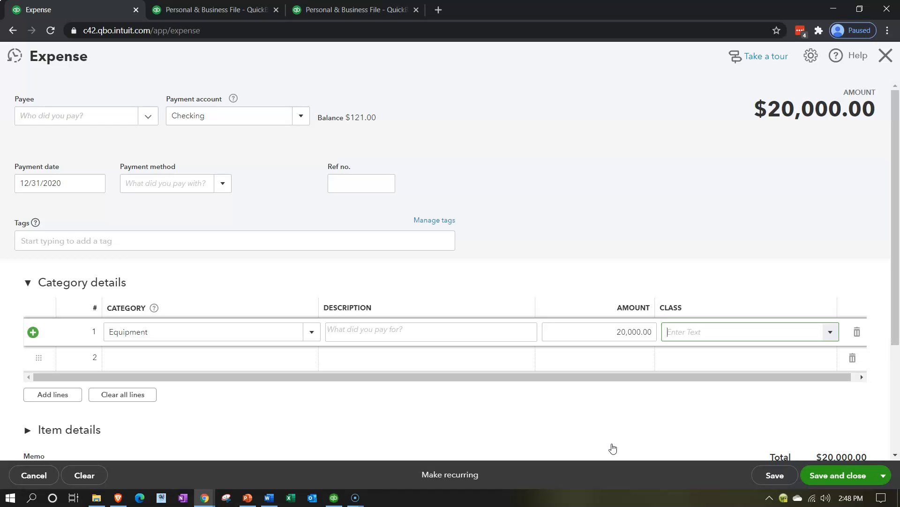
- Save and close the 20,000 Equipment expense
{"action": "left_click", "coordinate": [829, 475]}
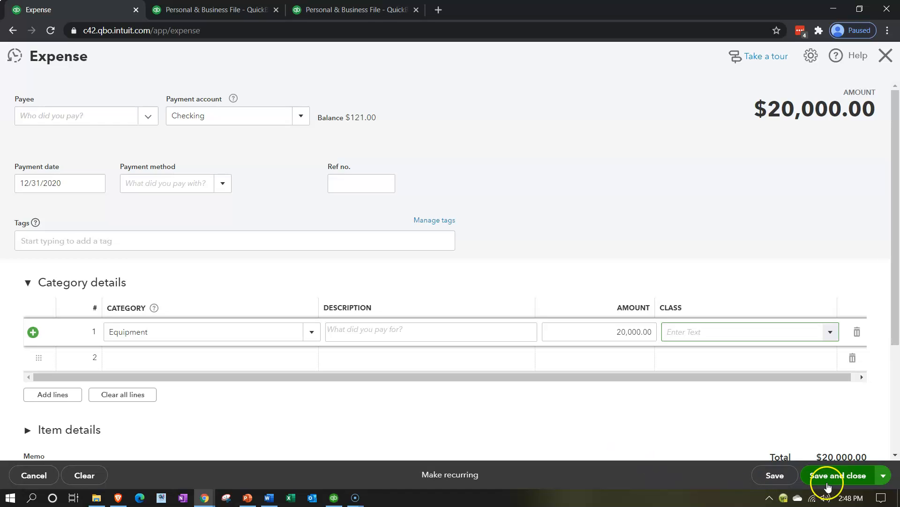
{"action": "left_click", "coordinate": [563, 296]}
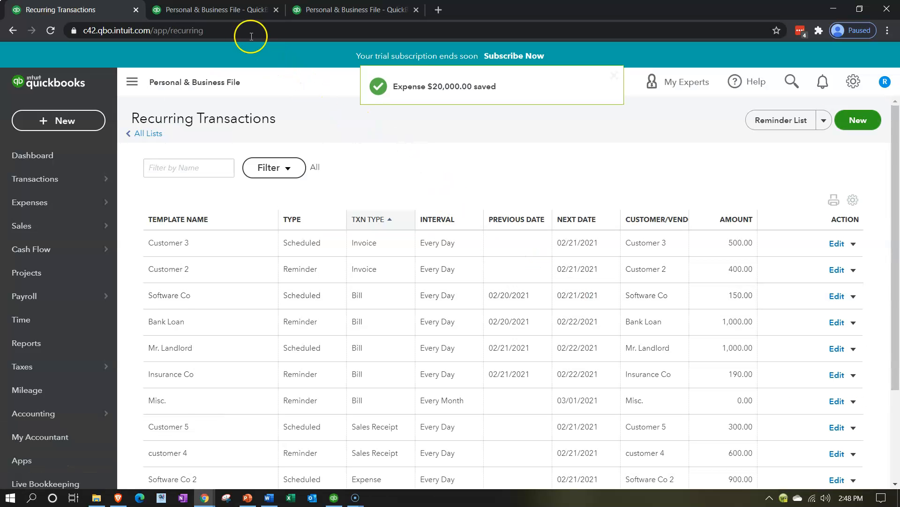
- Rerun the Balance Sheet report in the second browser tab and examine its asset section at a larger zoom
{"action": "left_click", "coordinate": [225, 10]}
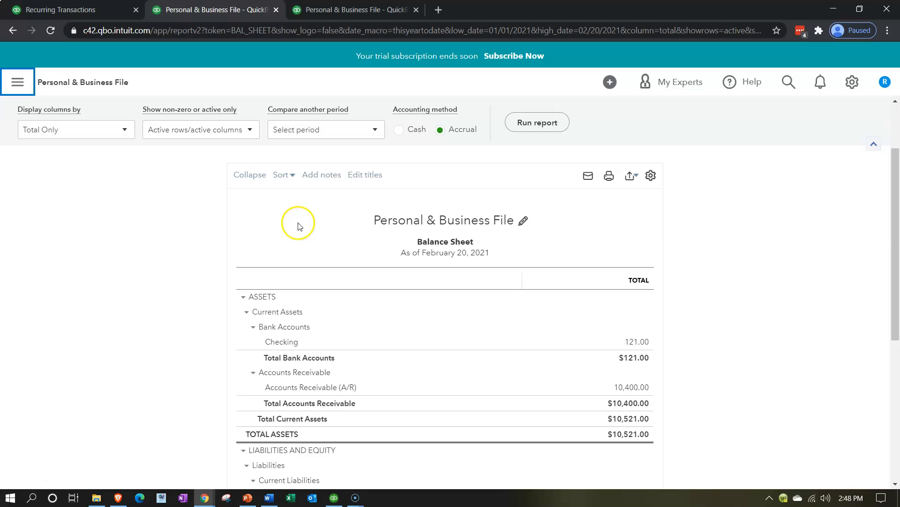
{"action": "left_click", "coordinate": [537, 123]}
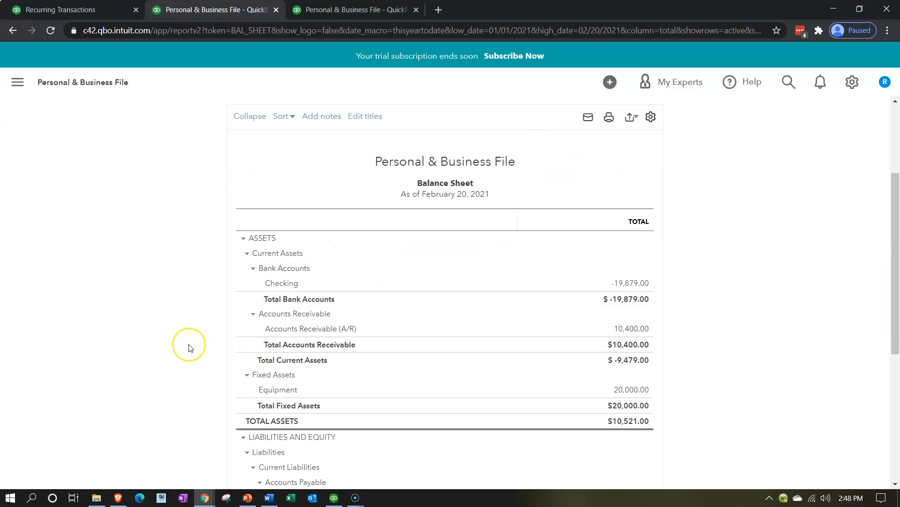
{"action": "key", "text": "ctrl+plus"}
{"action": "key", "text": "ctrl+plus"}
{"action": "scroll", "coordinate": [190, 347], "scroll_direction": "down", "scroll_amount": 2}
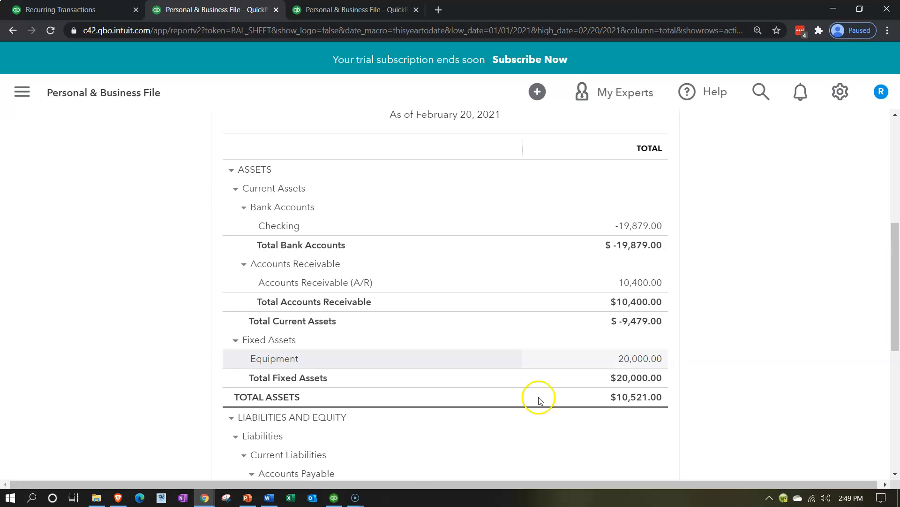
- Switch to the Calculator app and keep it on top of the Balance Sheet
{"action": "left_click", "coordinate": [32, 499]}
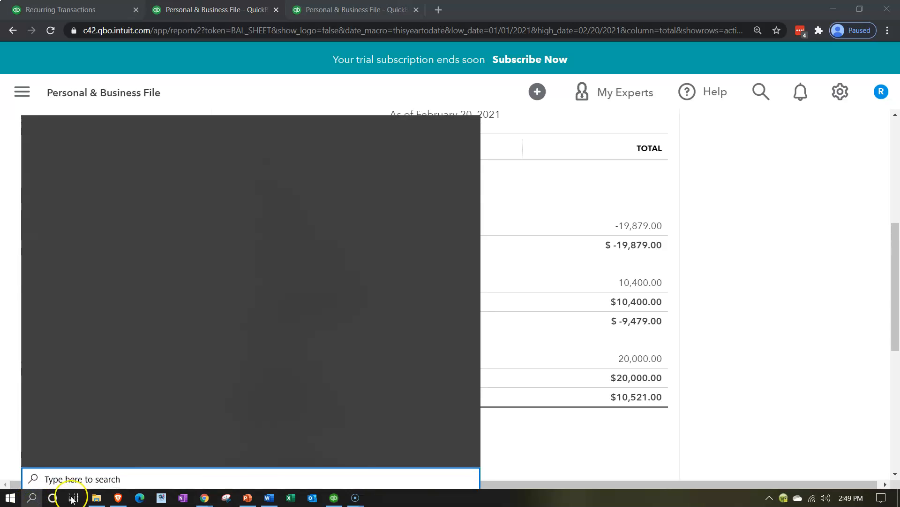
{"action": "type", "text": "cal"}
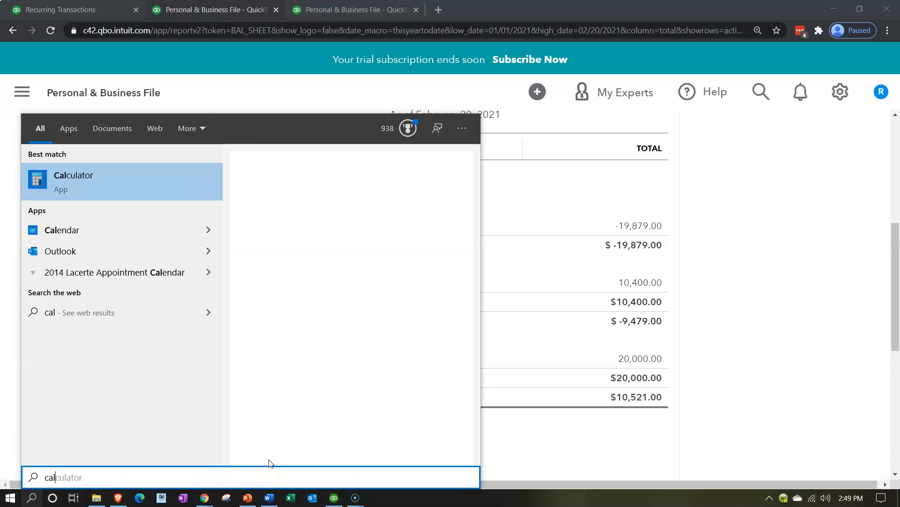
{"action": "left_click", "coordinate": [98, 182]}
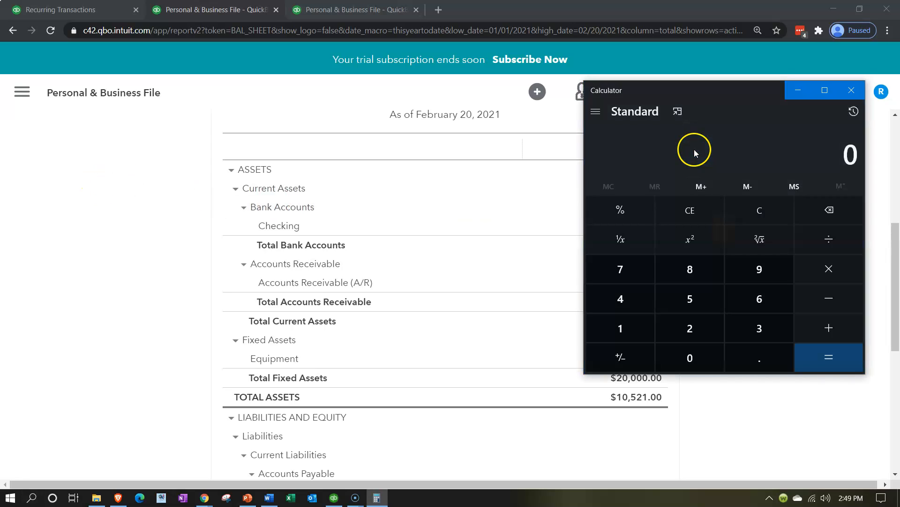
{"action": "left_click", "coordinate": [680, 112]}
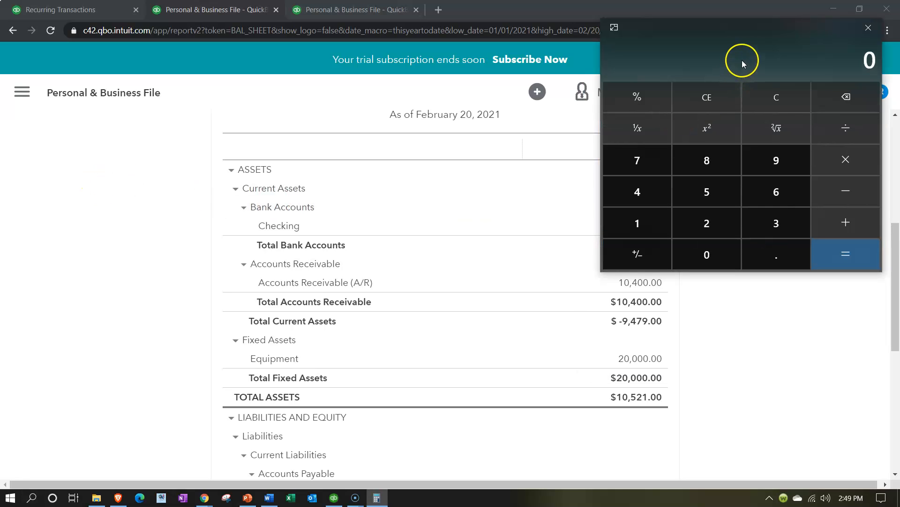
{"action": "type", "text": "20000*5"}
{"action": "key", "text": "Return"}
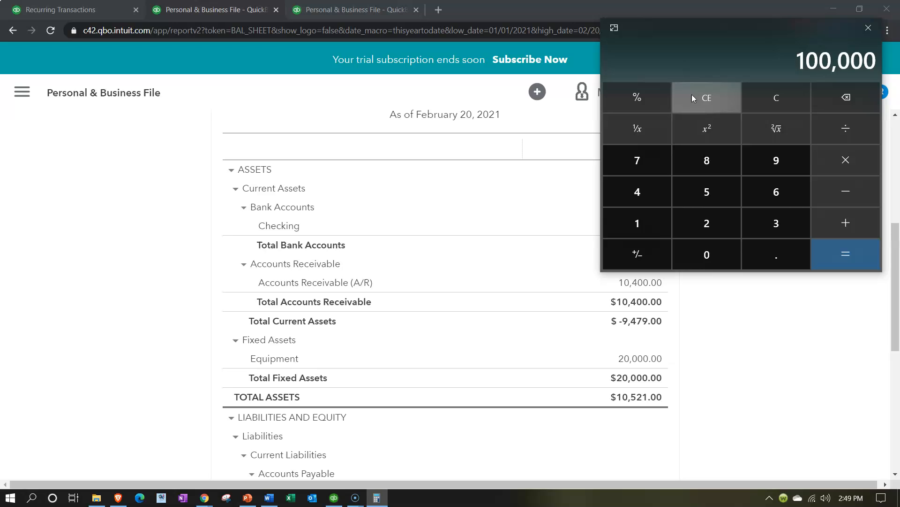
{"action": "left_click", "coordinate": [800, 89]}
- Calculate 20,000 divided by 5 and by 12 in the Calculator, and move it out of the way
{"action": "type", "text": "20"}
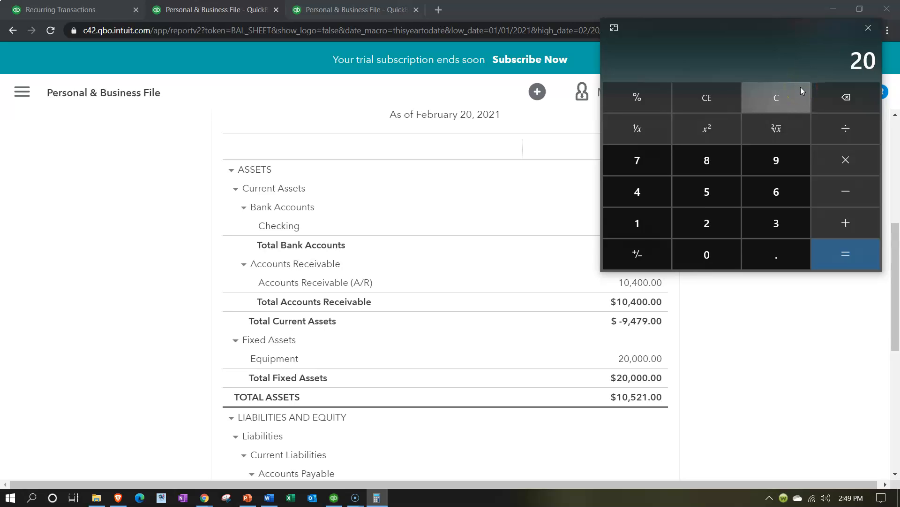
{"action": "type", "text": "000/5"}
{"action": "key", "text": "Return"}
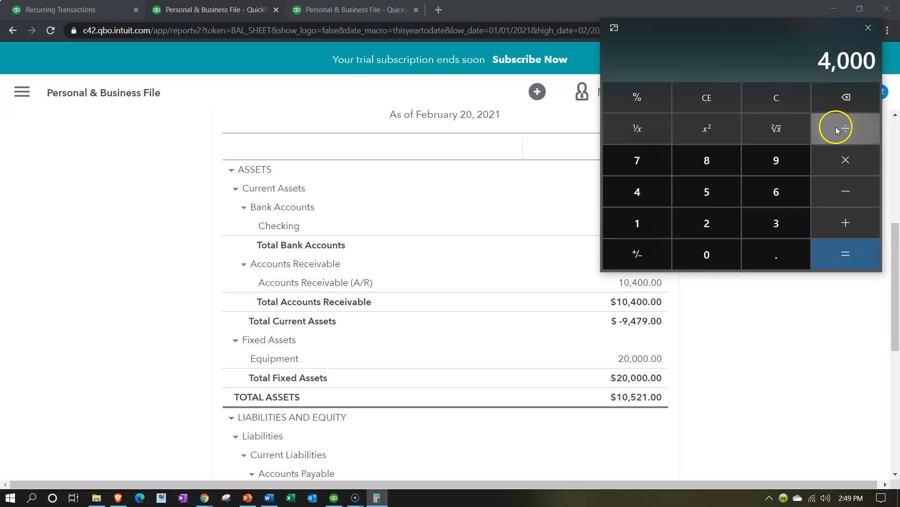
{"action": "type", "text": "12"}
{"action": "key", "text": "Return"}
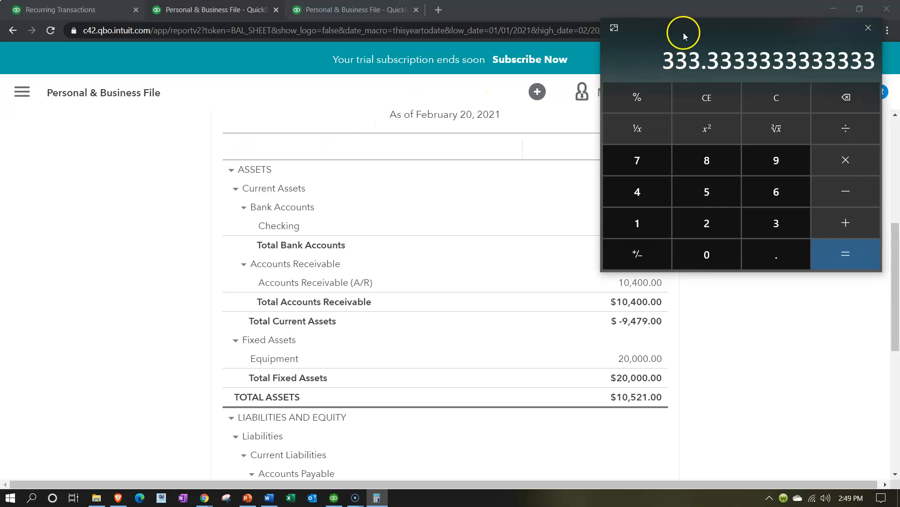
{"action": "left_click_drag", "start_coordinate": [685, 32], "coordinate": [899, 96]}
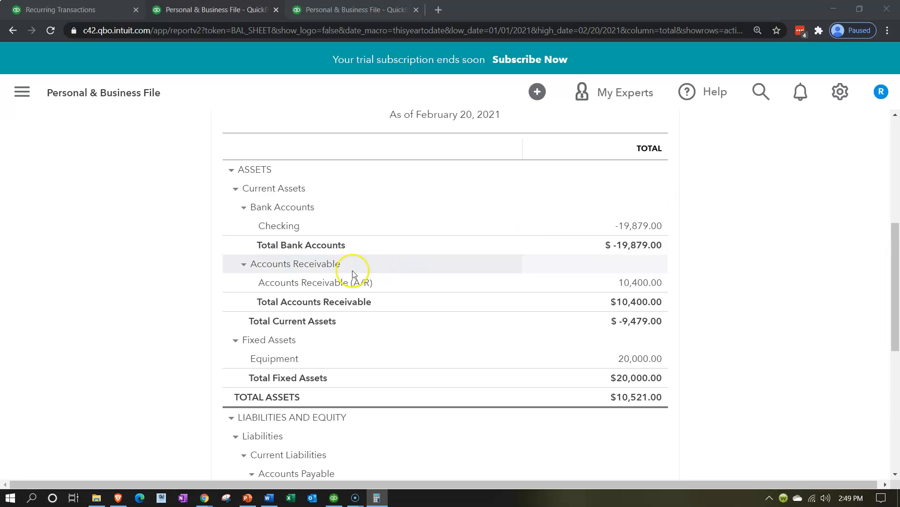
- Return to the Recurring Transactions browser tab and start a new journal entry there
{"action": "left_click", "coordinate": [137, 281]}
{"action": "scroll", "coordinate": [137, 272], "scroll_direction": "up", "scroll_amount": 6}
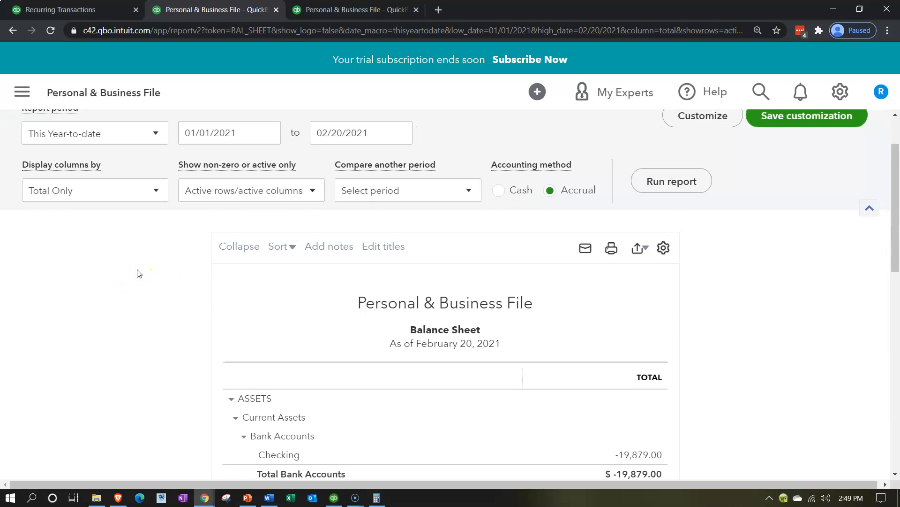
{"action": "left_click", "coordinate": [131, 267]}
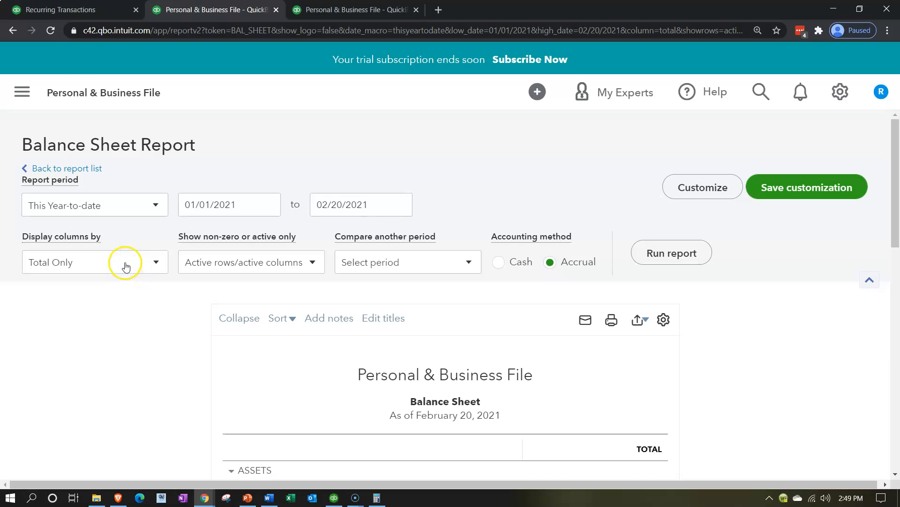
{"action": "left_click", "coordinate": [75, 10]}
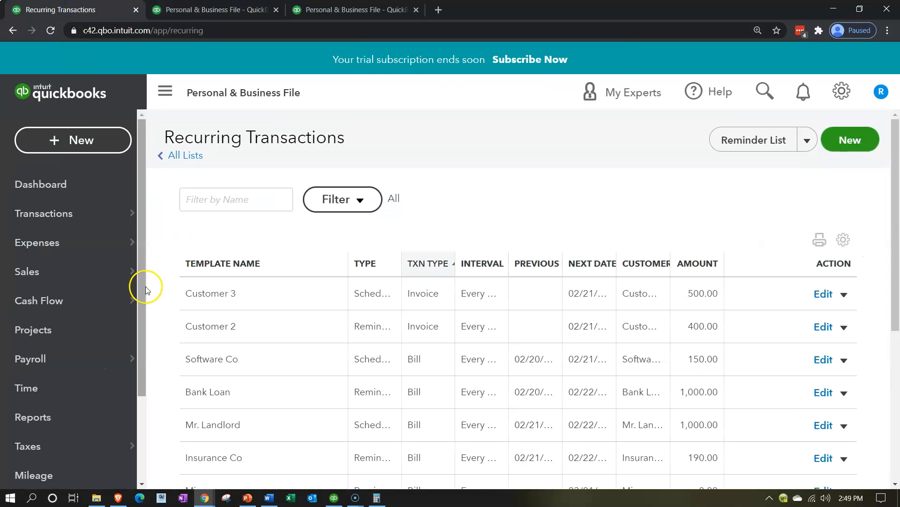
{"action": "left_click", "coordinate": [69, 141]}
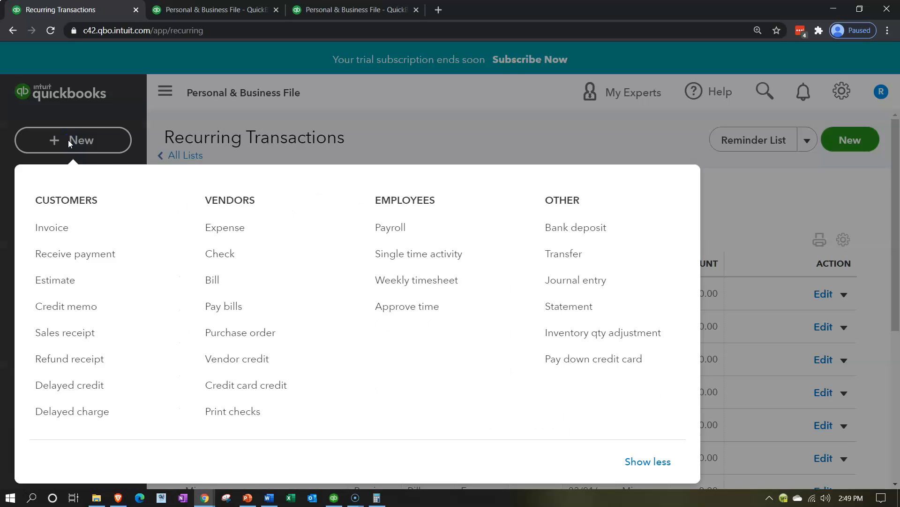
{"action": "left_click", "coordinate": [555, 287]}
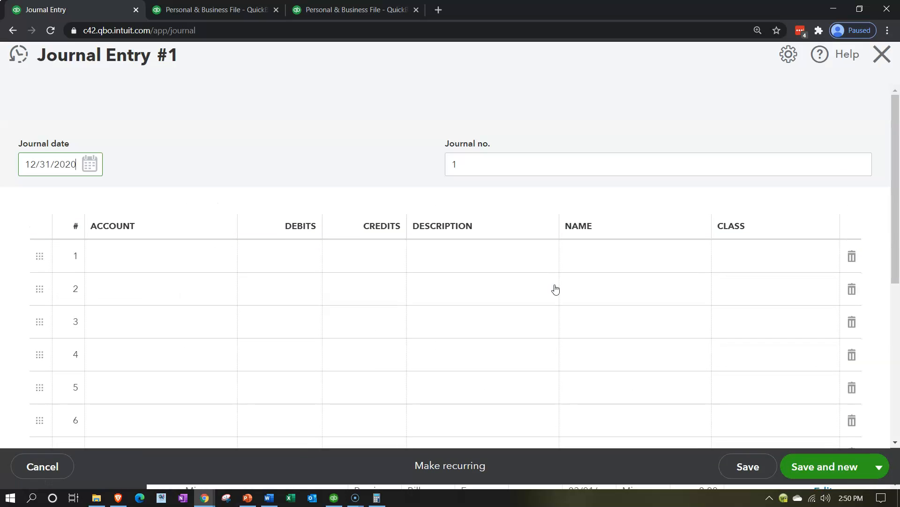
- Enter Depreciation Expense as the account on the first journal line and start adding it as a new account
{"action": "left_click", "coordinate": [134, 265]}
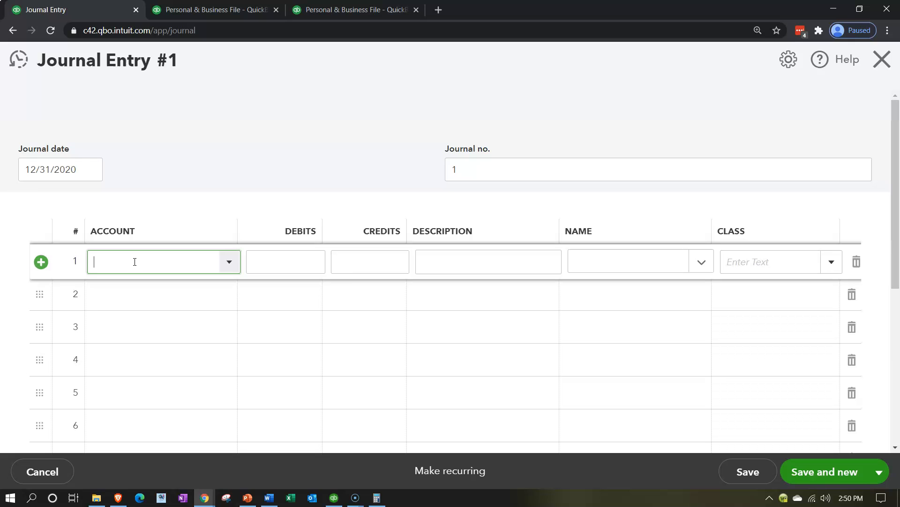
{"action": "type", "text": "De[re"}
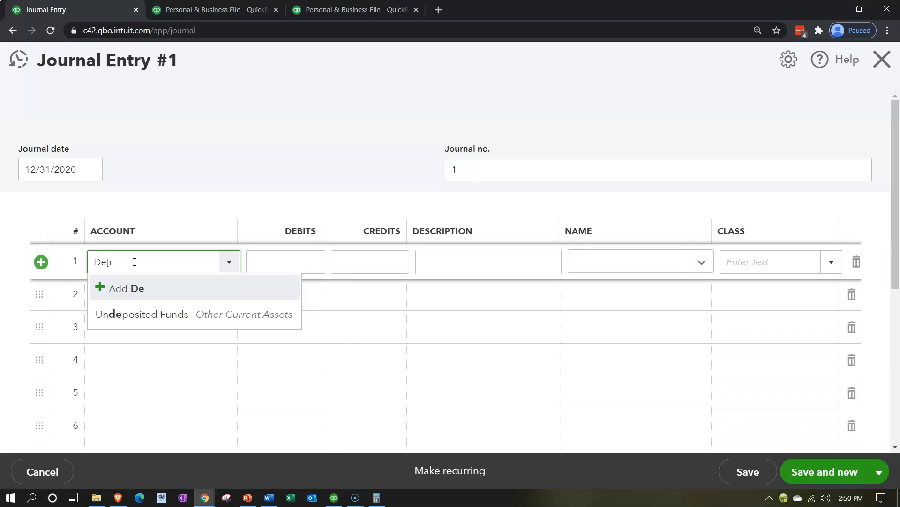
{"action": "key", "text": "BackSpace"}
{"action": "type", "text": "[re"}
{"action": "key", "text": "BackSpace"}
{"action": "key", "text": "BackSpace"}
{"action": "key", "text": "BackSpace"}
{"action": "type", "text": "pre"}
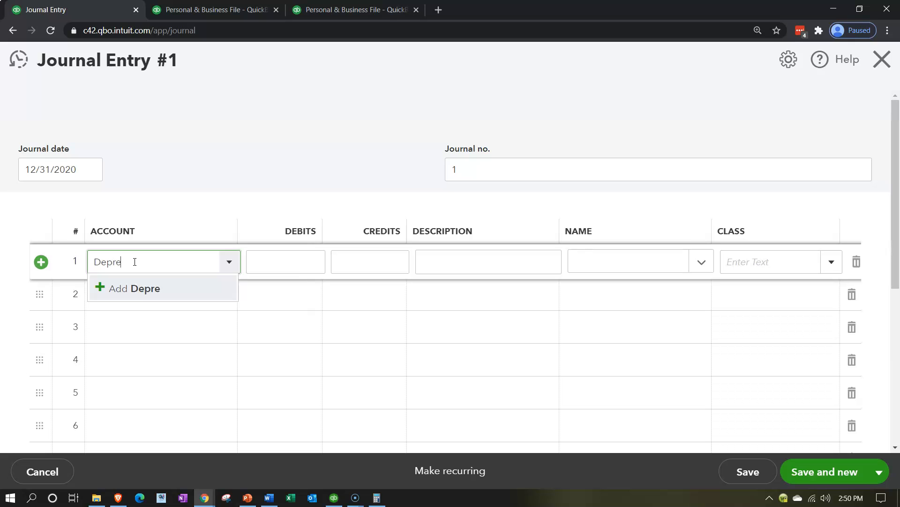
{"action": "type", "text": "ciation Expense"}
{"action": "key", "text": "Return"}
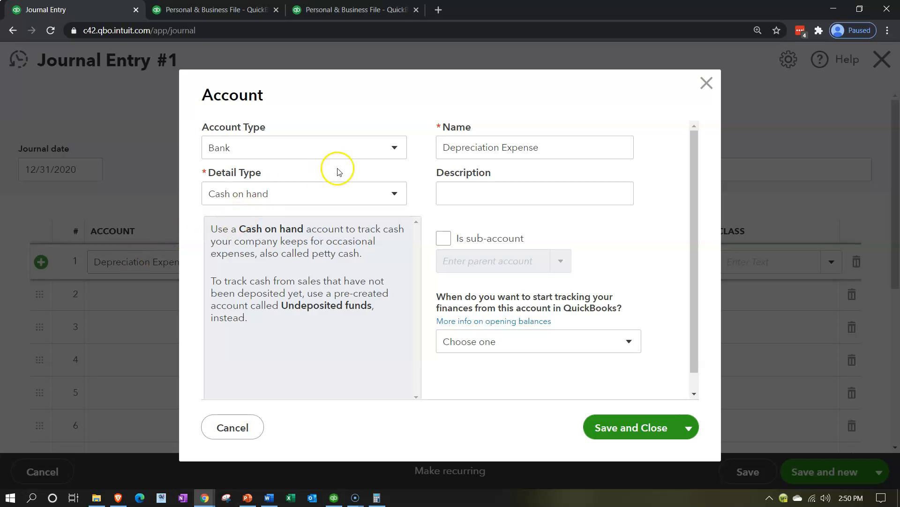
- Set the Depreciation Expense account's type to Expenses and detail type to Other Business Expenses, and save the account
{"action": "left_click", "coordinate": [373, 149]}
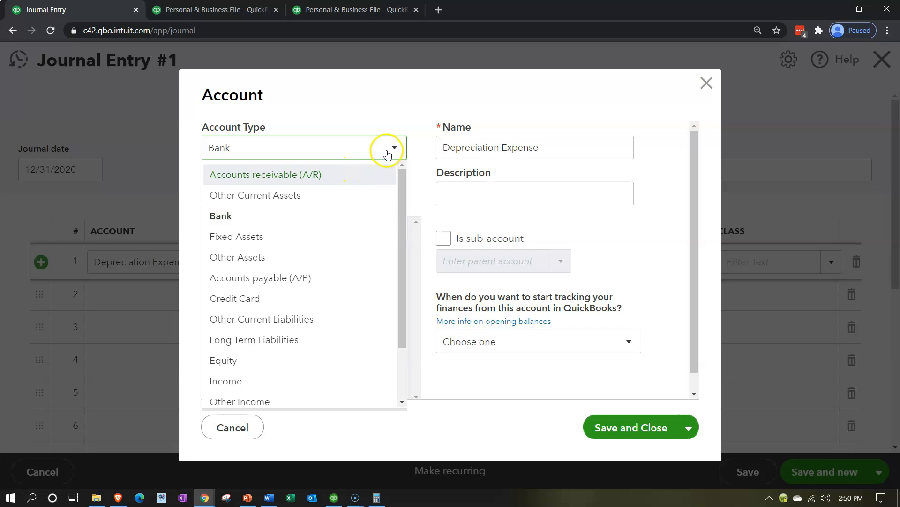
{"action": "scroll", "coordinate": [362, 247], "scroll_direction": "down", "scroll_amount": 1}
{"action": "scroll", "coordinate": [356, 263], "scroll_direction": "down", "scroll_amount": 2}
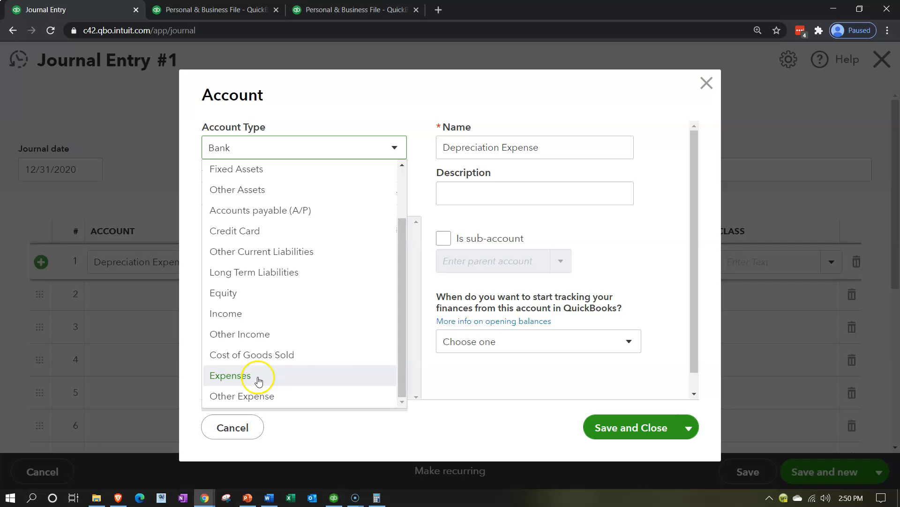
{"action": "left_click", "coordinate": [257, 376]}
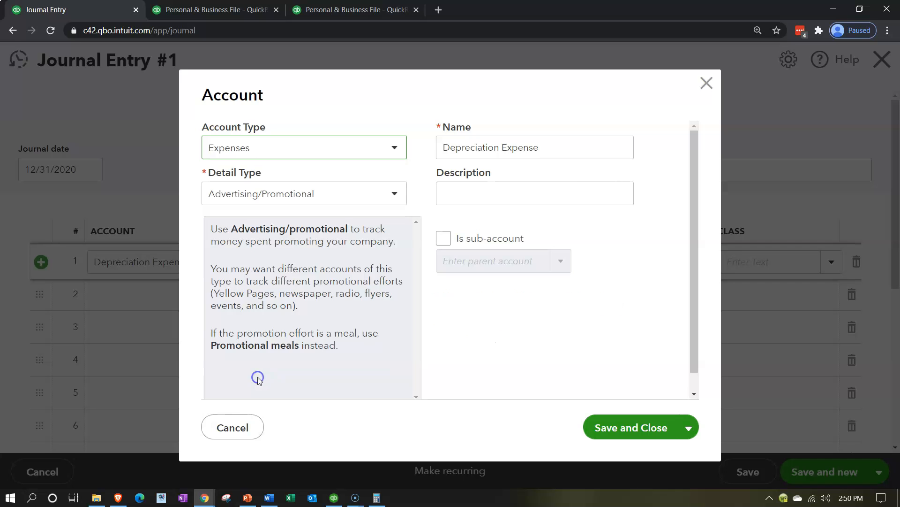
{"action": "left_click", "coordinate": [374, 201]}
{"action": "scroll", "coordinate": [328, 315], "scroll_direction": "down", "scroll_amount": 4}
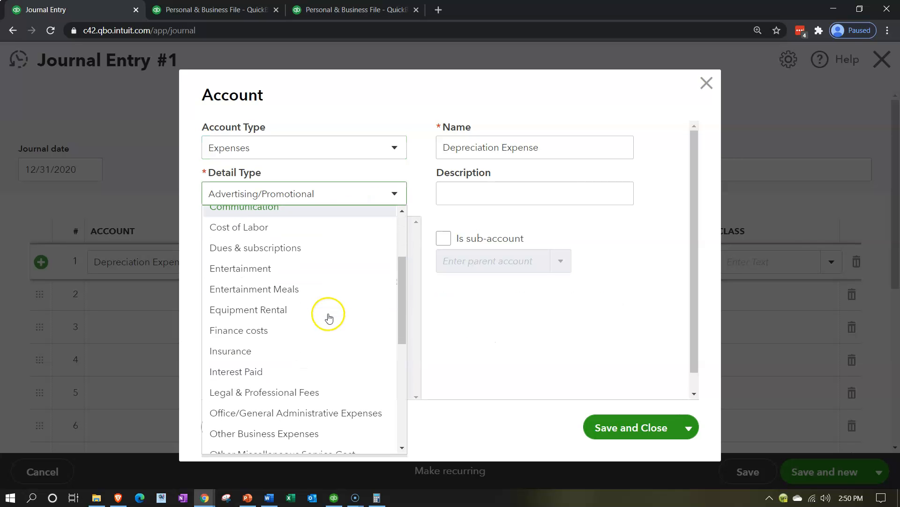
{"action": "left_click", "coordinate": [306, 379]}
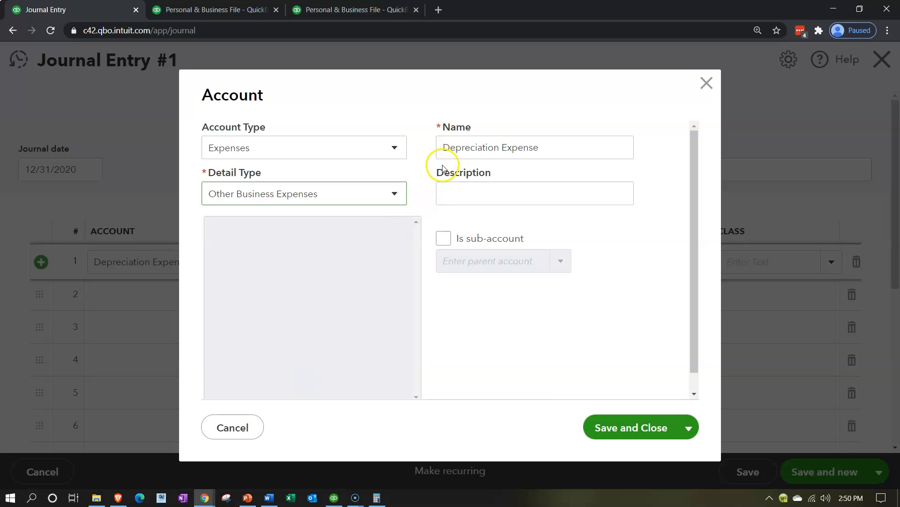
{"action": "left_click", "coordinate": [600, 435]}
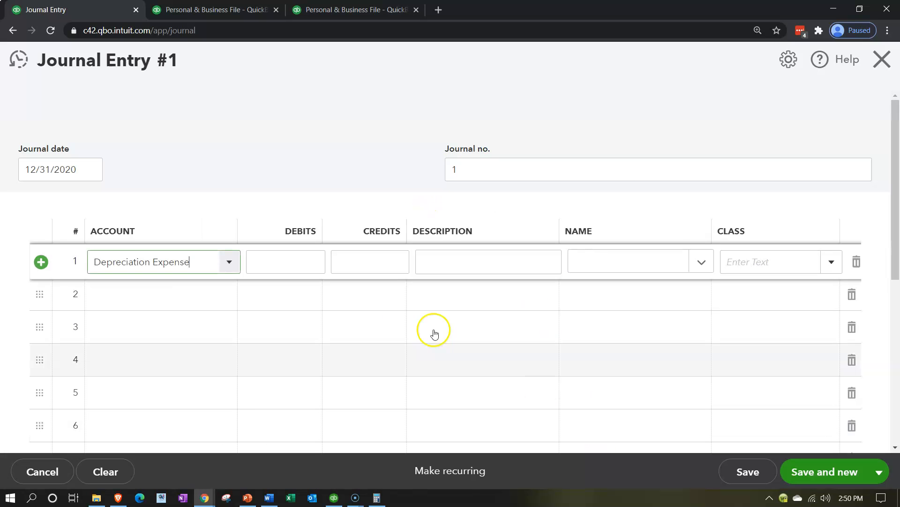
- Enter a debit of 333.33 and the description ADJ Entry on the Depreciation Expense line
{"action": "left_click", "coordinate": [301, 260]}
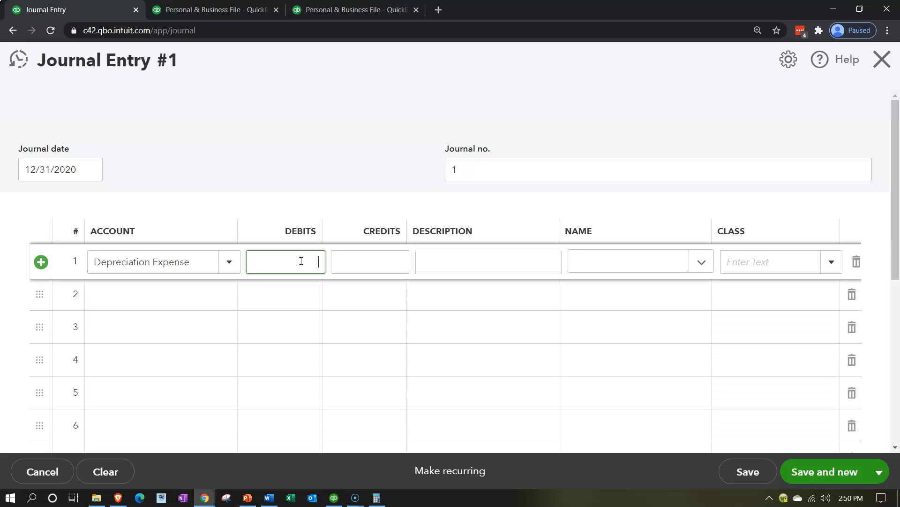
{"action": "type", "text": "333.33"}
{"action": "key", "text": "Tab"}
{"action": "type", "text": "AD"}
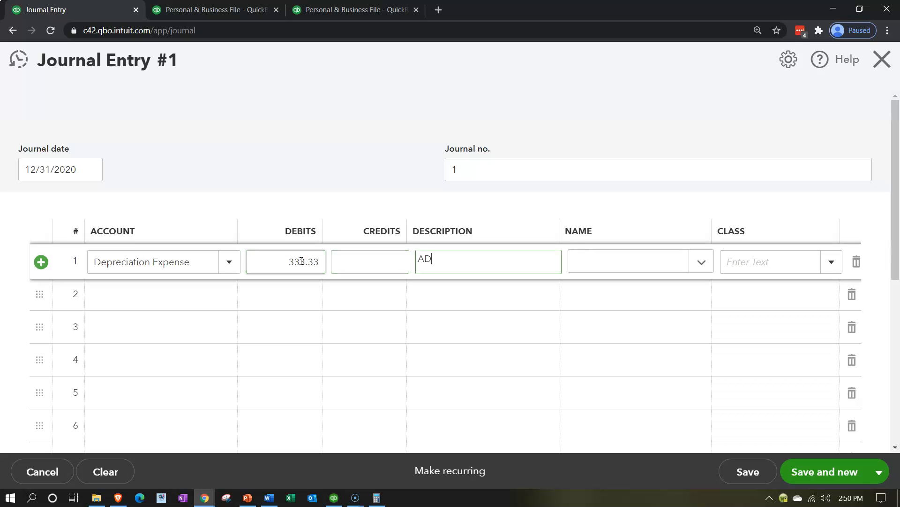
{"action": "type", "text": "J Entry"}
{"action": "key", "text": "Tab"}
{"action": "key", "text": "Tab"}
{"action": "key", "text": "Tab"}
{"action": "key", "text": "Tab"}
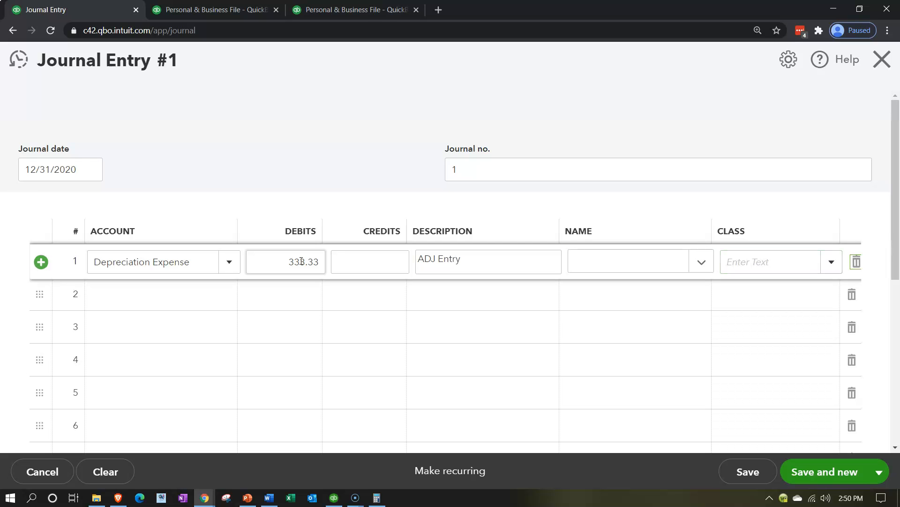
- Enter Accumulated Depreciation as the account on the second journal line and start adding it as a new account
{"action": "type", "text": "Accumu"}
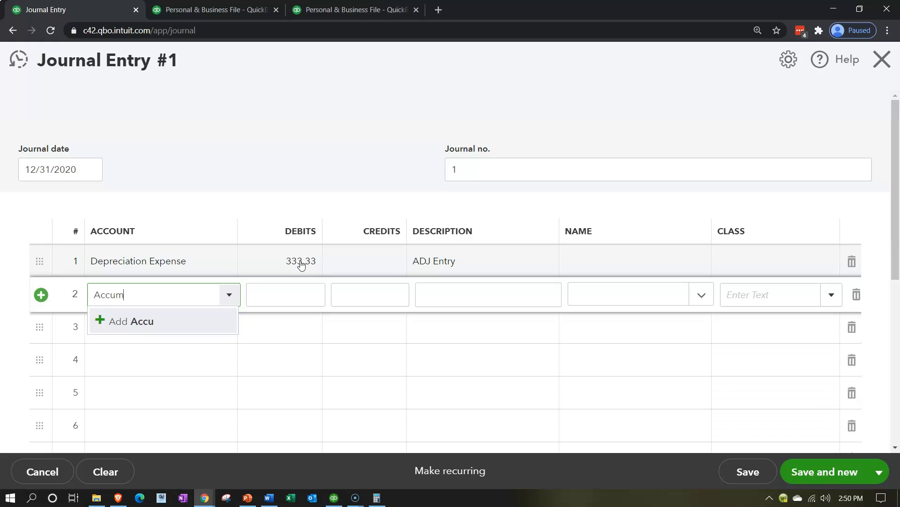
{"action": "key", "text": "BackSpace"}
{"action": "key", "text": "BackSpace"}
{"action": "key", "text": "BackSpace"}
{"action": "key", "text": "BackSpace"}
{"action": "key", "text": "BackSpace"}
{"action": "type", "text": "accu"}
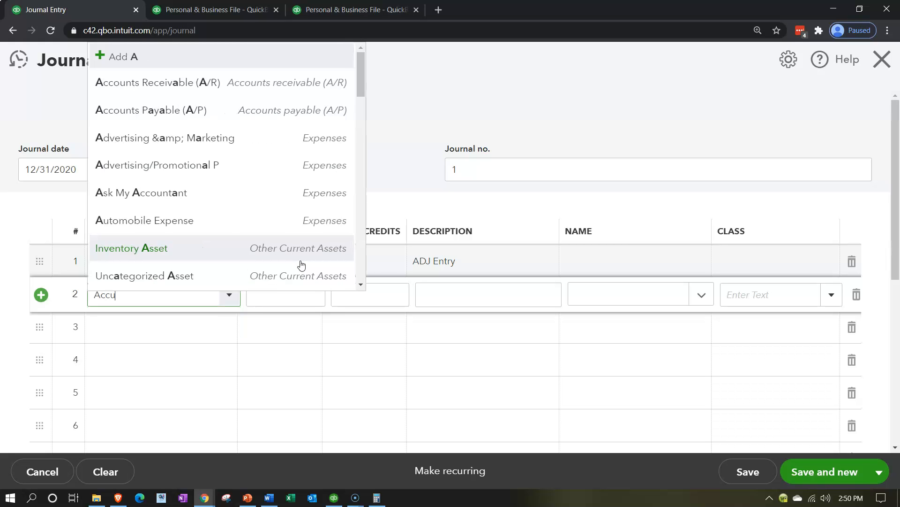
{"action": "type", "text": "mulated "}
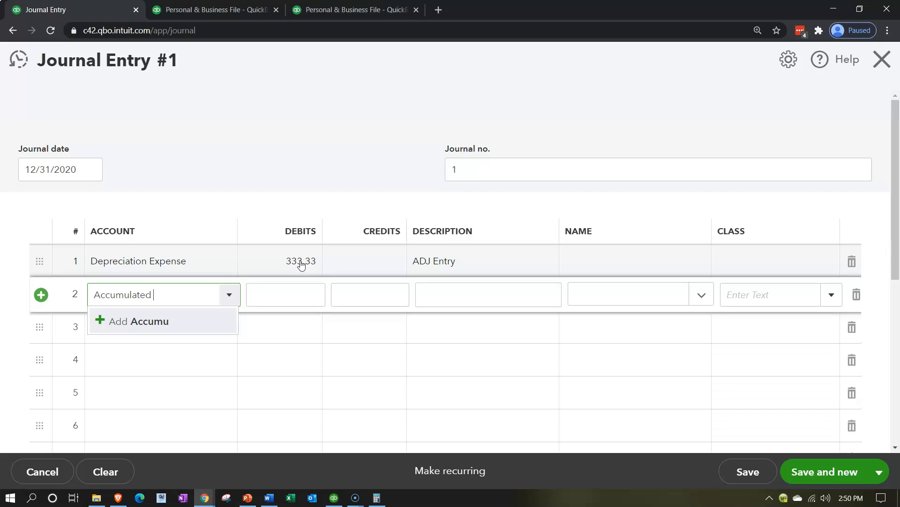
{"action": "type", "text": "Deprciation"}
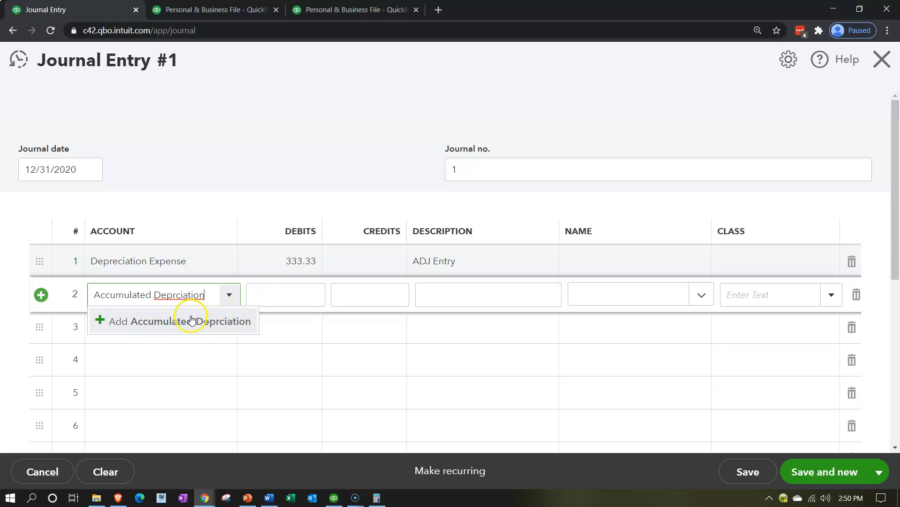
{"action": "right_click", "coordinate": [196, 297]}
{"action": "left_click", "coordinate": [200, 304]}
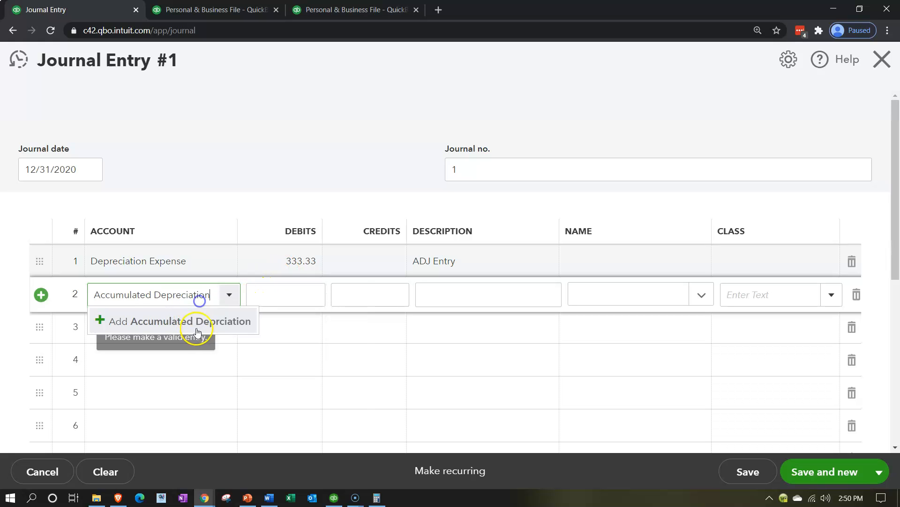
{"action": "left_click", "coordinate": [194, 328]}
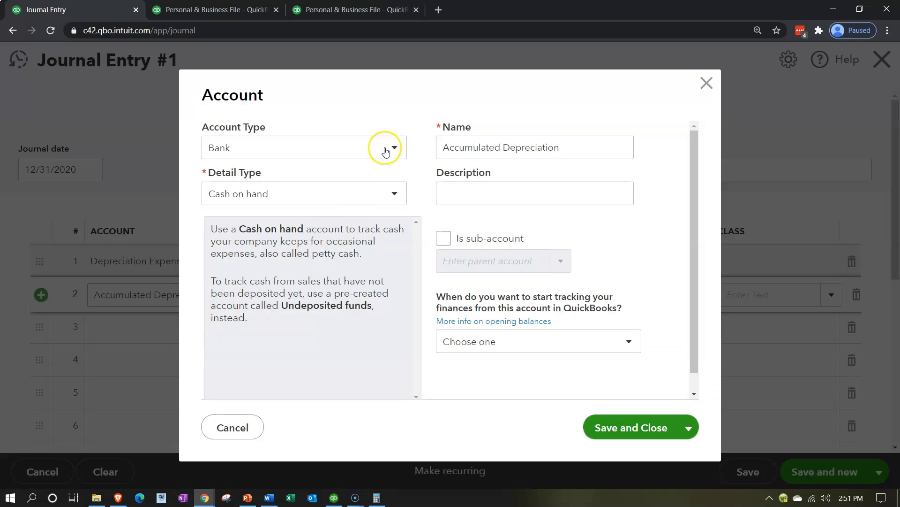
- Set the Accumulated Depreciation account's type to Fixed Assets and detail type to Accumulated Depreciation, and save the account
{"action": "left_click", "coordinate": [385, 149]}
{"action": "left_click", "coordinate": [319, 235]}
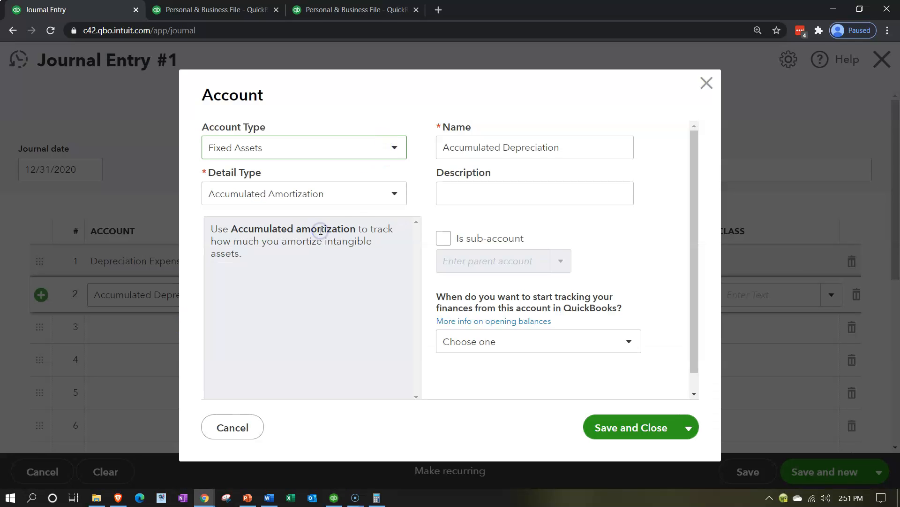
{"action": "left_click", "coordinate": [357, 198]}
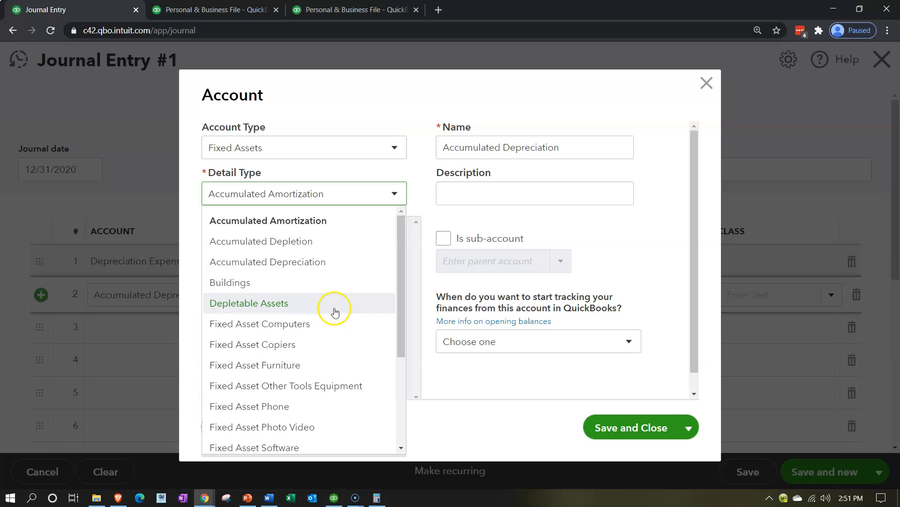
{"action": "left_click", "coordinate": [329, 259]}
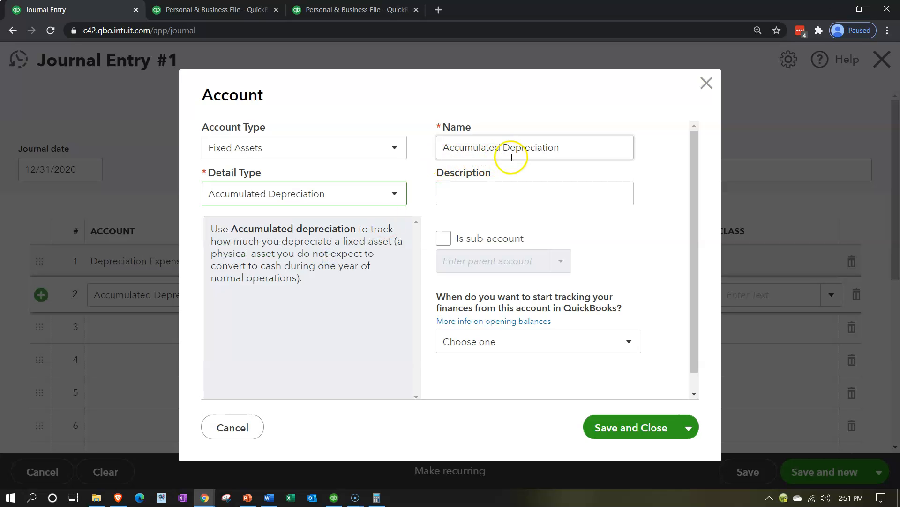
{"action": "left_click", "coordinate": [609, 433]}
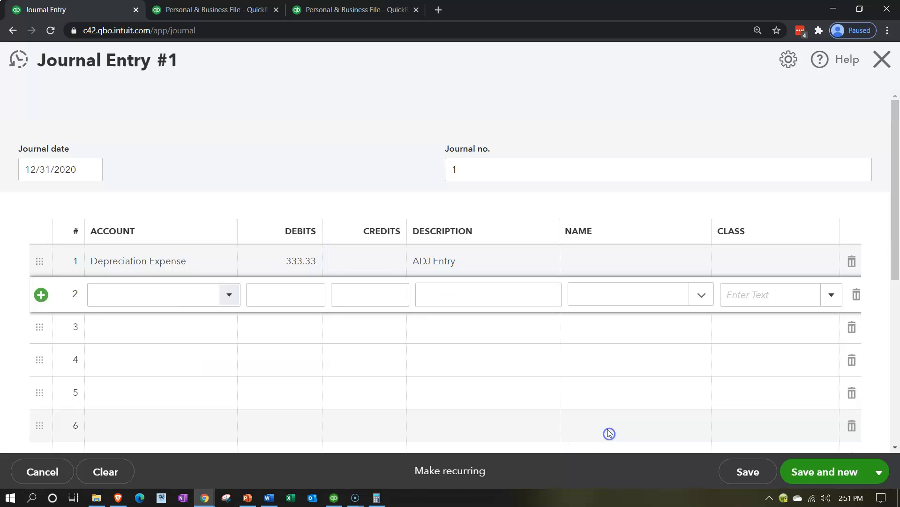
- Accept the 333.33 credit and the ADJ Entry description on the Accumulated Depreciation line
{"action": "key", "text": "Tab"}
{"action": "key", "text": "Tab"}
{"action": "key", "text": "Tab"}
{"action": "key", "text": "Tab"}
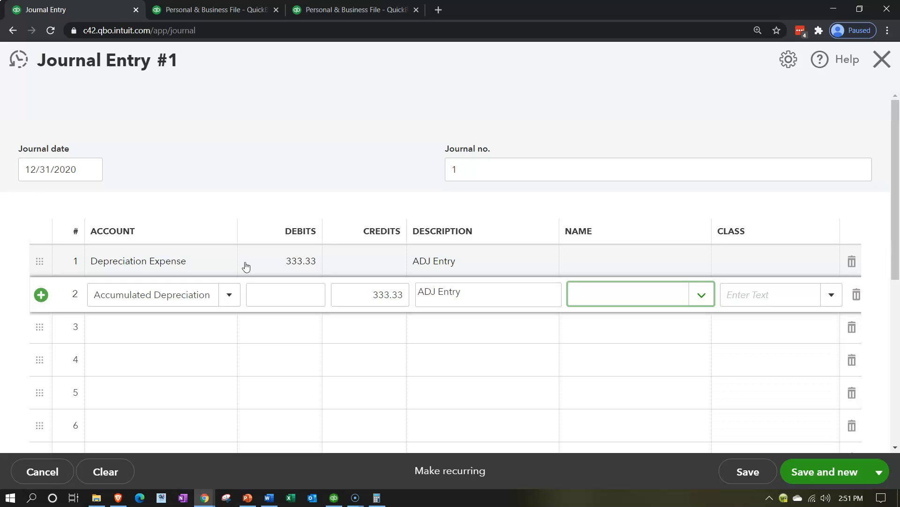
- Make the journal entry recurring as a Reminder type, with the reminder 1 day before the transaction date
{"action": "left_click", "coordinate": [441, 472]}
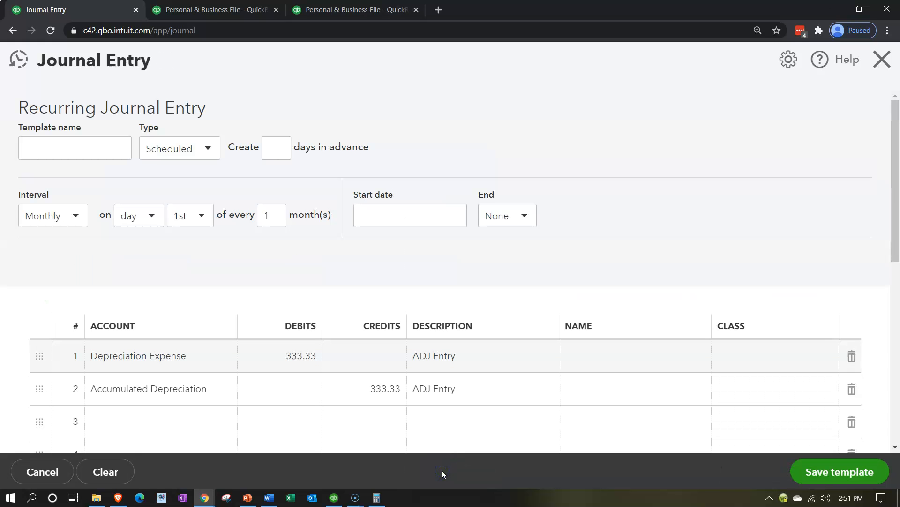
{"action": "left_click", "coordinate": [75, 156]}
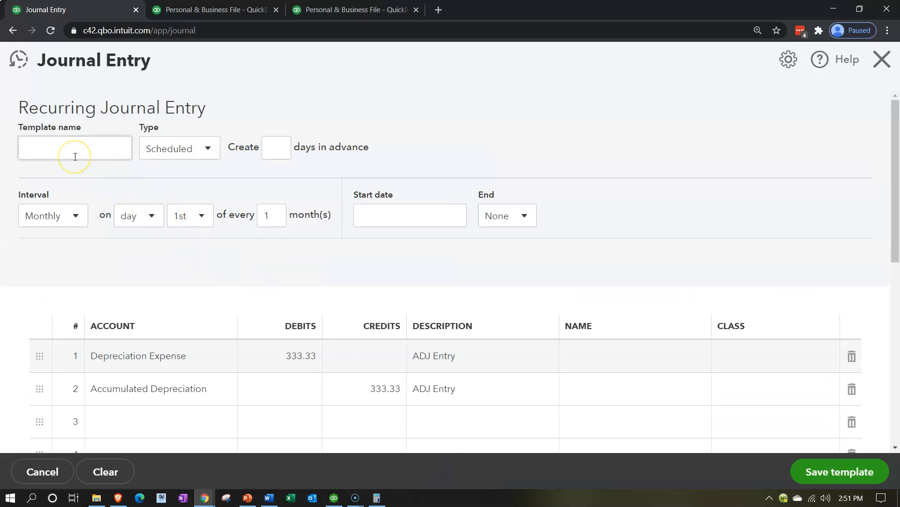
{"action": "left_click", "coordinate": [190, 148]}
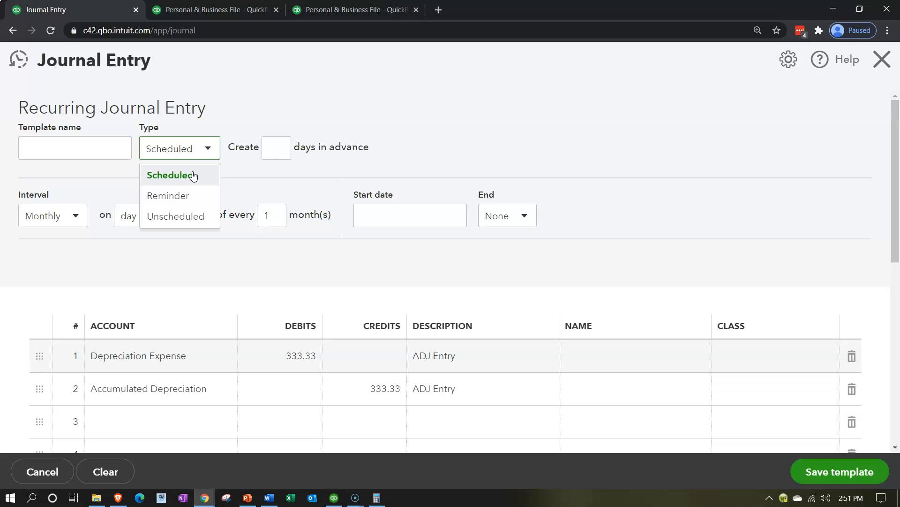
{"action": "left_click", "coordinate": [186, 200]}
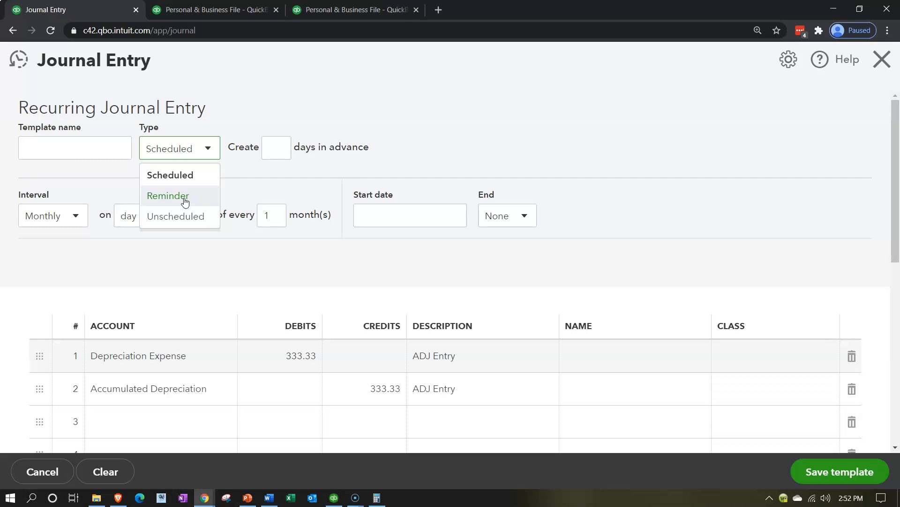
{"action": "left_click", "coordinate": [185, 197]}
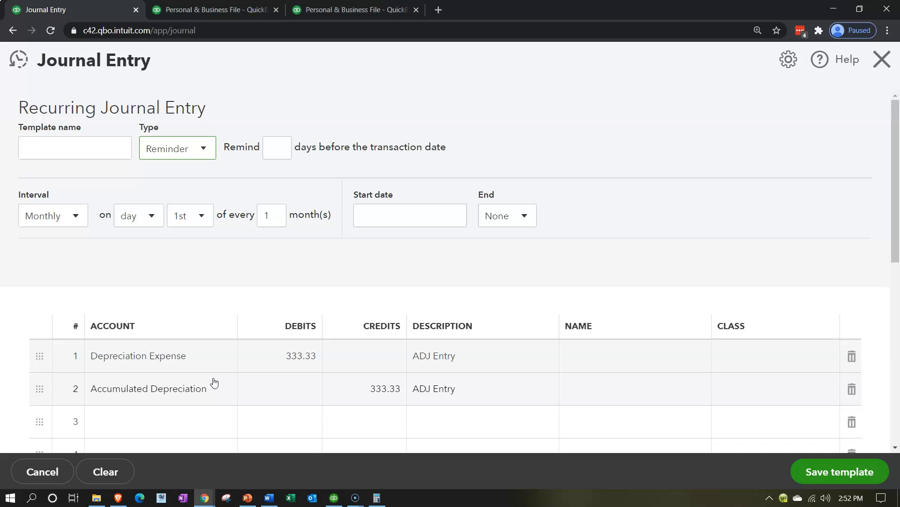
{"action": "left_click", "coordinate": [278, 152]}
{"action": "key", "text": "Tab"}
{"action": "key", "text": "Tab"}
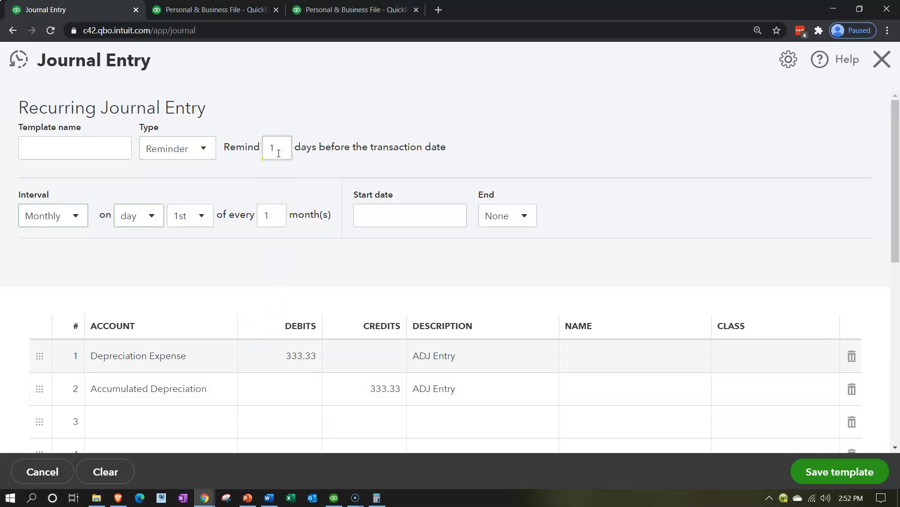
- Set the recurring entry's interval to Daily, every 1 day, with a start date of 02/20/2021
{"action": "left_click", "coordinate": [70, 217]}
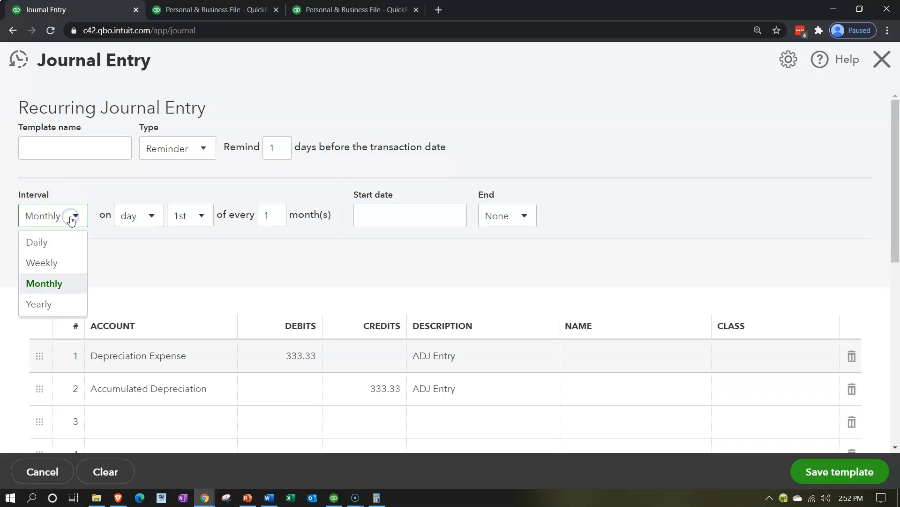
{"action": "left_click", "coordinate": [62, 286]}
{"action": "left_click", "coordinate": [50, 244]}
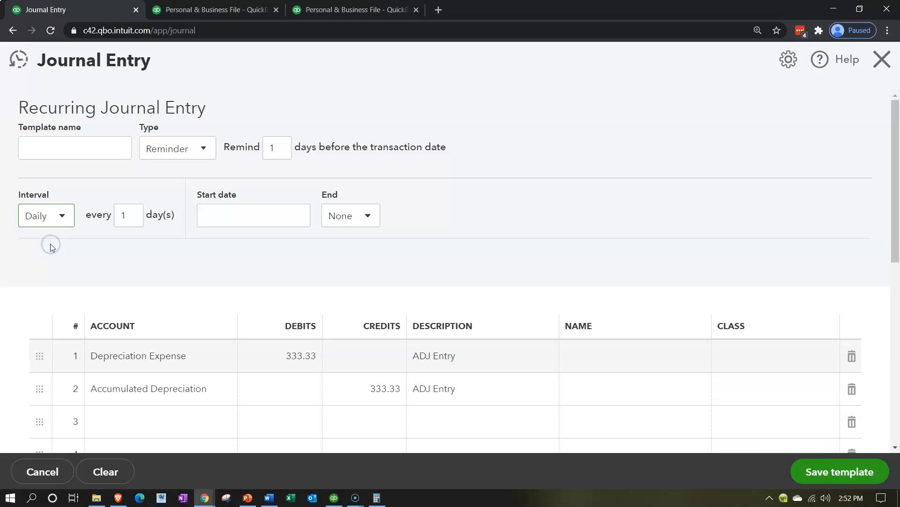
{"action": "key", "text": "Tab"}
{"action": "key", "text": "Tab"}
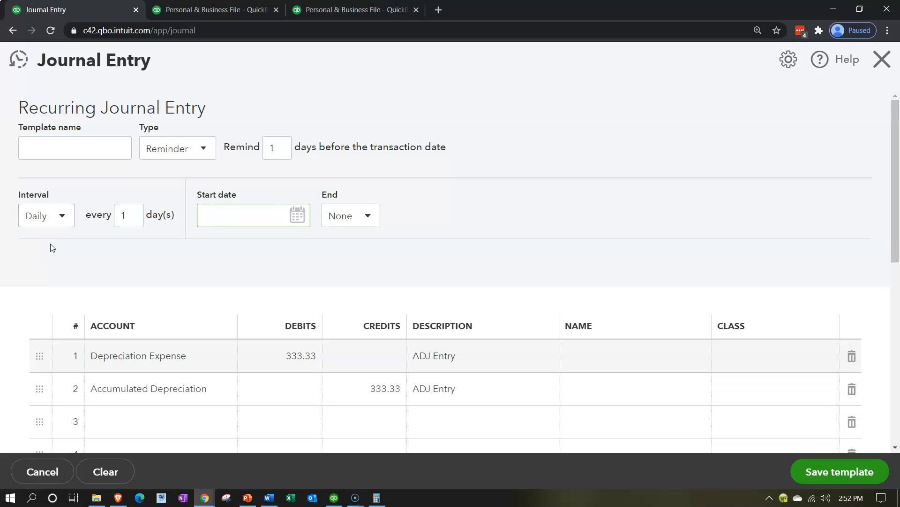
{"action": "type", "text": "0220"}
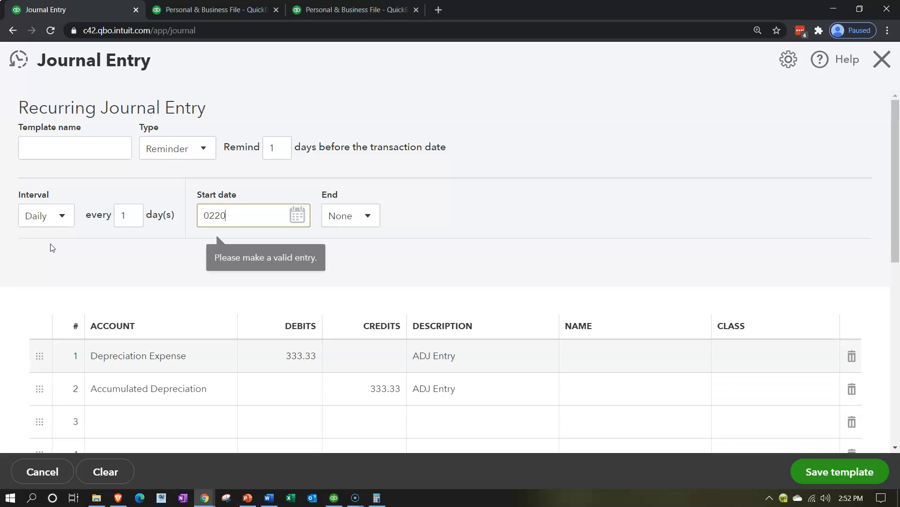
{"action": "key", "text": "Tab"}
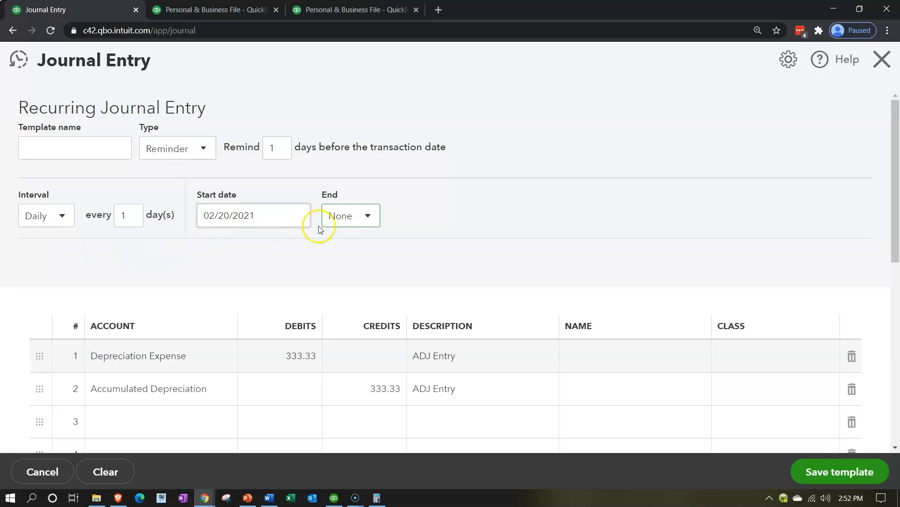
- Try to save the recurring journal template without a name, accepting the missing Class fields
{"action": "scroll", "coordinate": [320, 229], "scroll_direction": "down", "scroll_amount": 1}
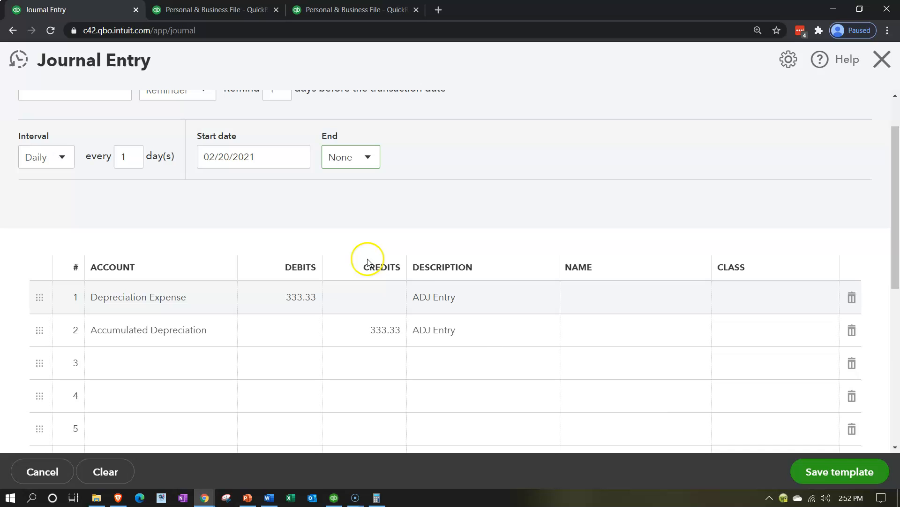
{"action": "left_click", "coordinate": [813, 471]}
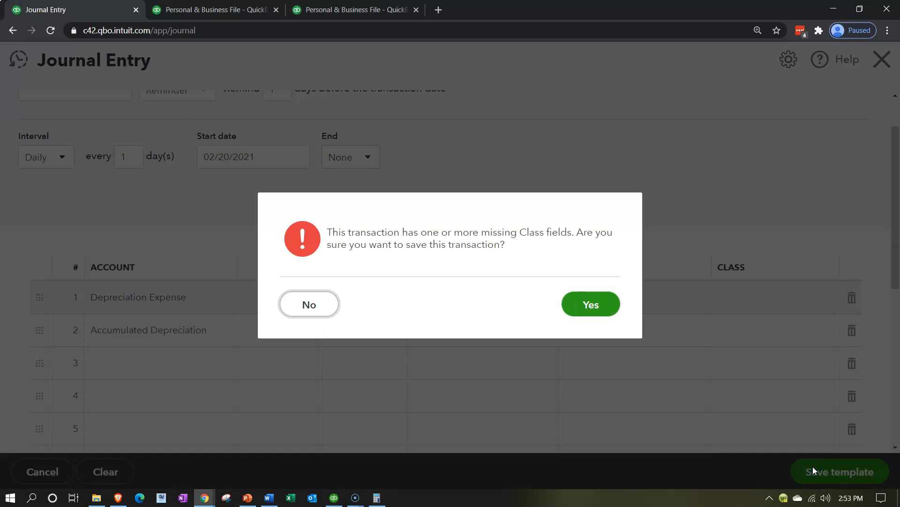
{"action": "left_click", "coordinate": [594, 305]}
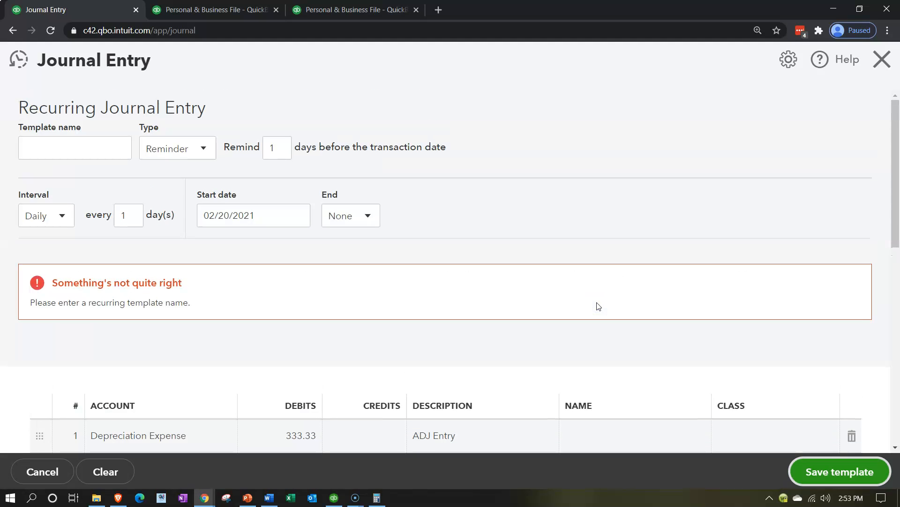
- Name the recurring journal template Depre and save it
{"action": "scroll", "coordinate": [598, 305], "scroll_direction": "down", "scroll_amount": 2}
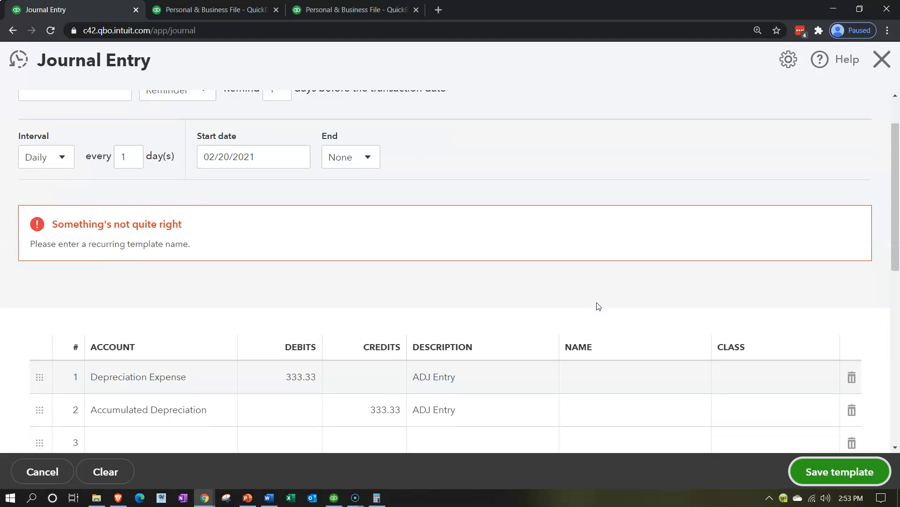
{"action": "scroll", "coordinate": [598, 306], "scroll_direction": "up", "scroll_amount": 2}
{"action": "left_click", "coordinate": [44, 147]}
{"action": "type", "text": "Depre"}
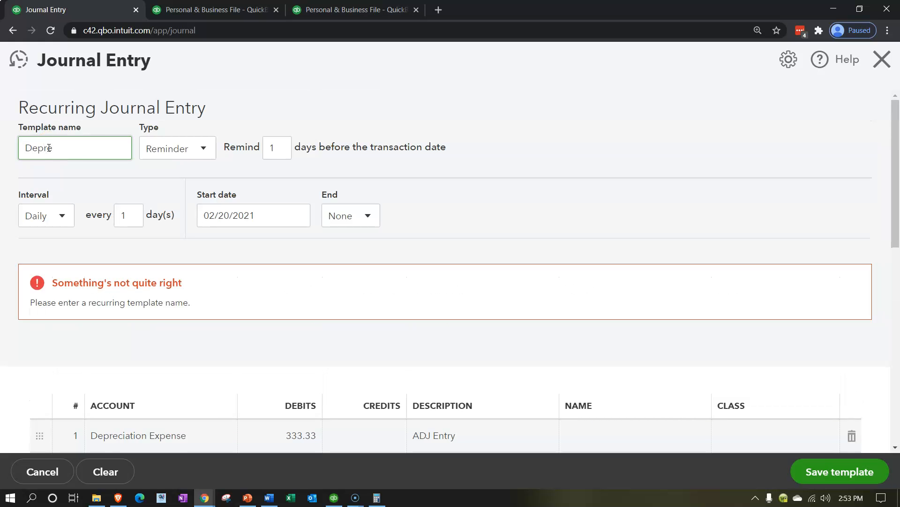
{"action": "left_click", "coordinate": [695, 177]}
{"action": "scroll", "coordinate": [695, 177], "scroll_direction": "down", "scroll_amount": 1}
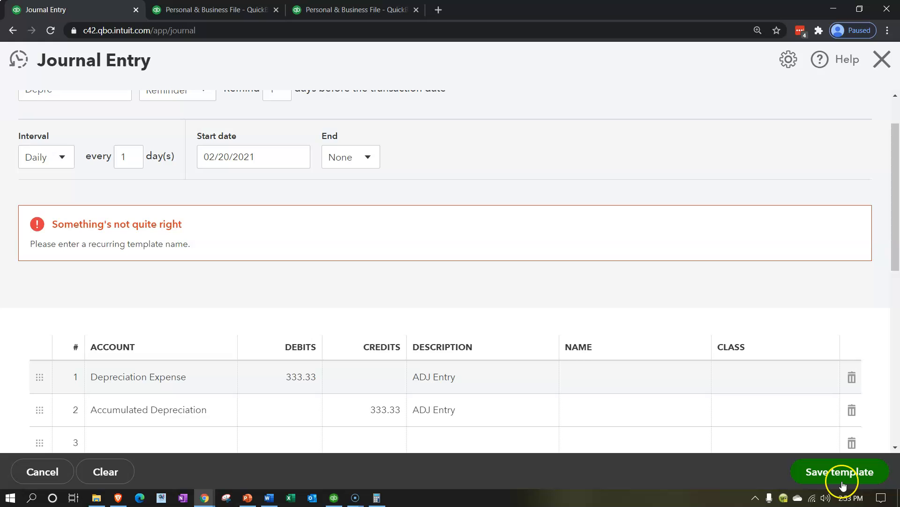
{"action": "left_click", "coordinate": [843, 485]}
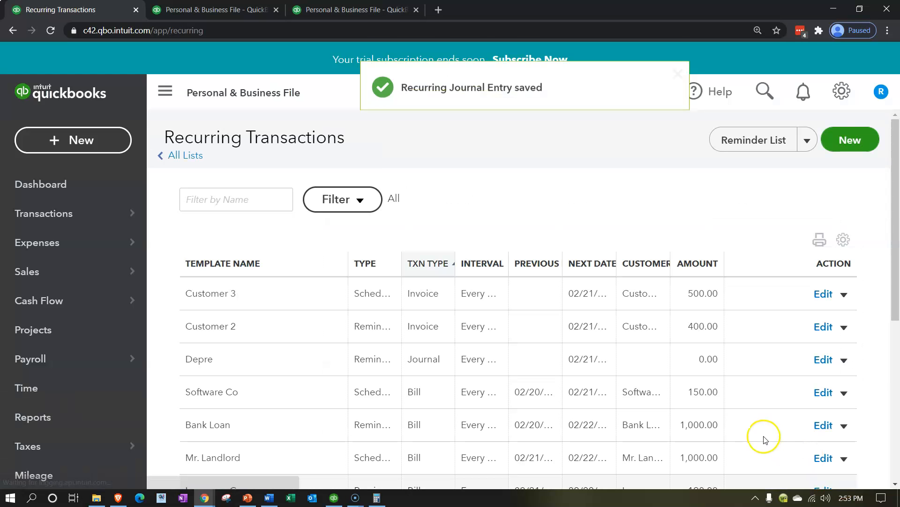
- Collapse the navigation sidebar, reopen the Recurring Transactions list and examine the Depre journal template's entry
{"action": "left_click", "coordinate": [170, 97]}
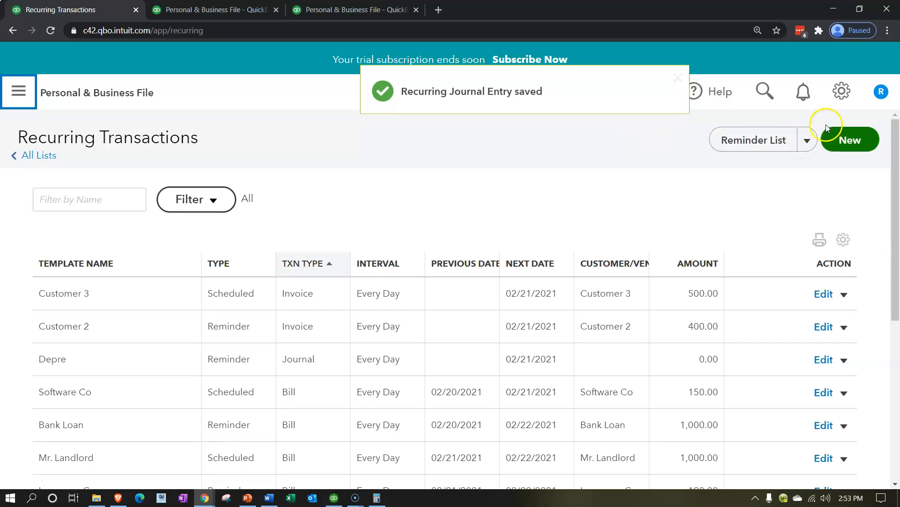
{"action": "left_click", "coordinate": [841, 92]}
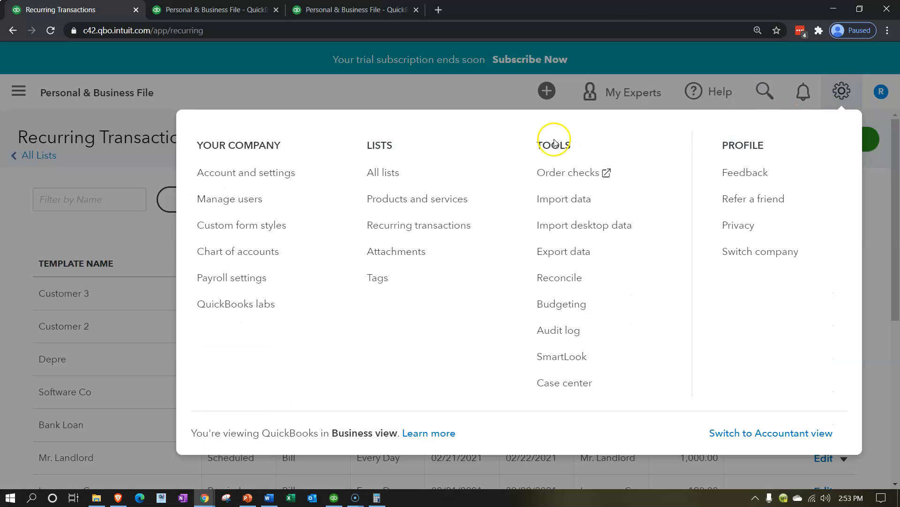
{"action": "left_click", "coordinate": [422, 229]}
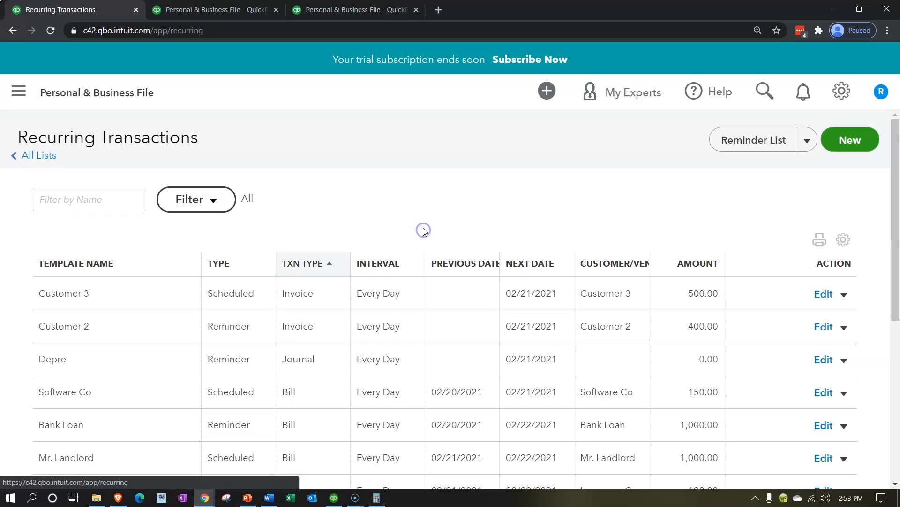
{"action": "scroll", "coordinate": [423, 230], "scroll_direction": "down", "scroll_amount": 3}
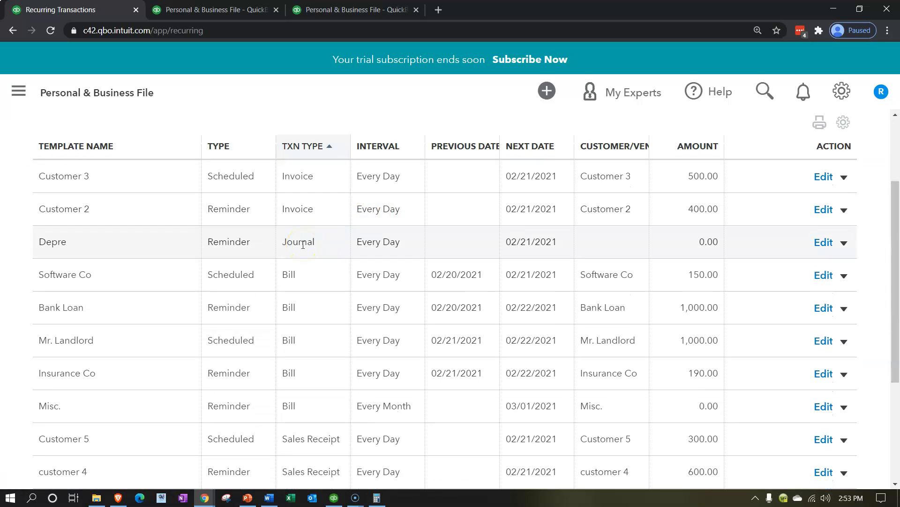
{"action": "scroll", "coordinate": [303, 244], "scroll_direction": "up", "scroll_amount": 2}
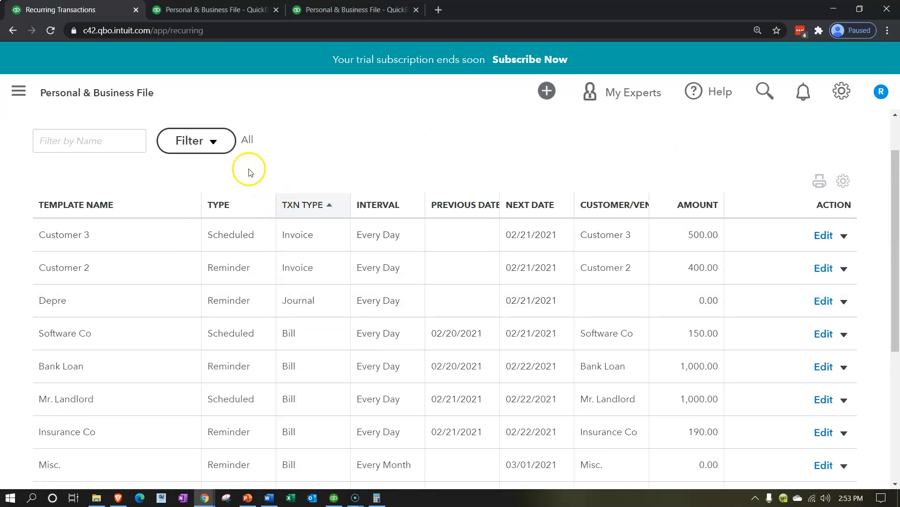
- Filter the recurring transactions to the Reminder template type, check the Reminders List and return to the recurring transactions
{"action": "left_click", "coordinate": [219, 142]}
{"action": "left_click", "coordinate": [277, 225]}
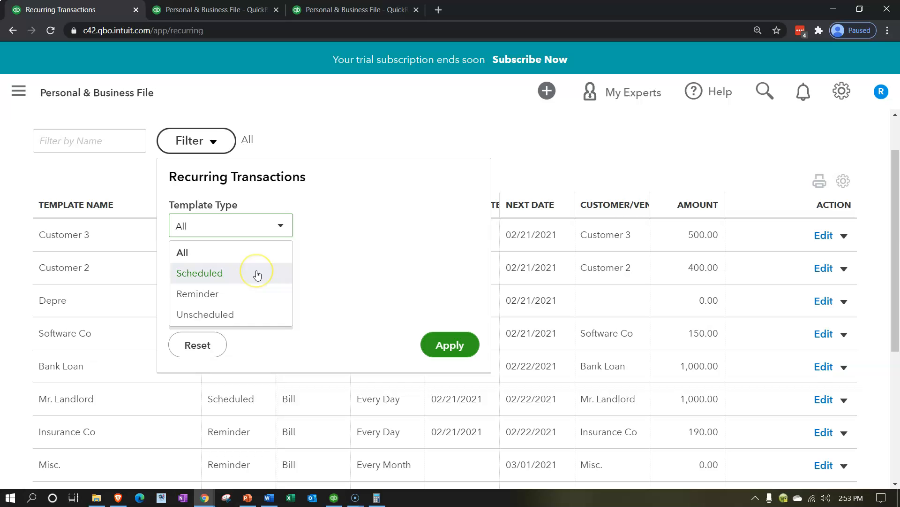
{"action": "left_click", "coordinate": [255, 293]}
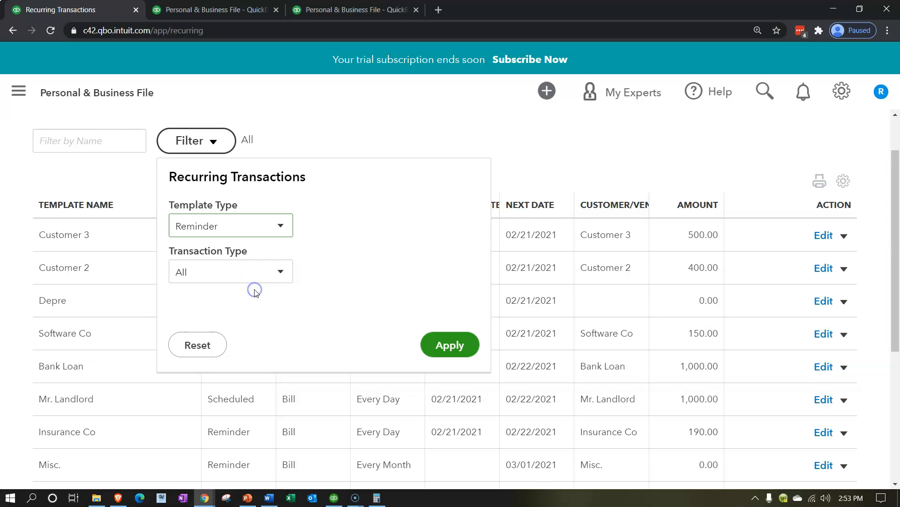
{"action": "left_click", "coordinate": [440, 345]}
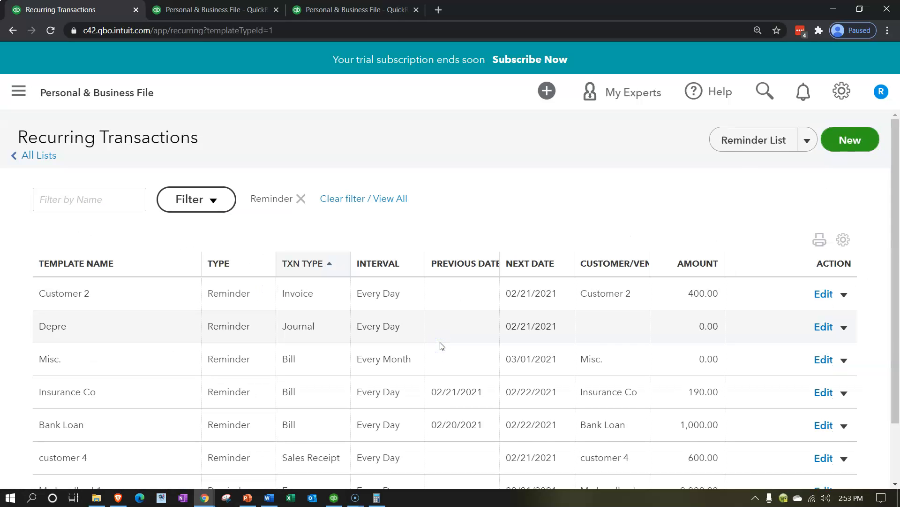
{"action": "scroll", "coordinate": [440, 346], "scroll_direction": "down", "scroll_amount": 1}
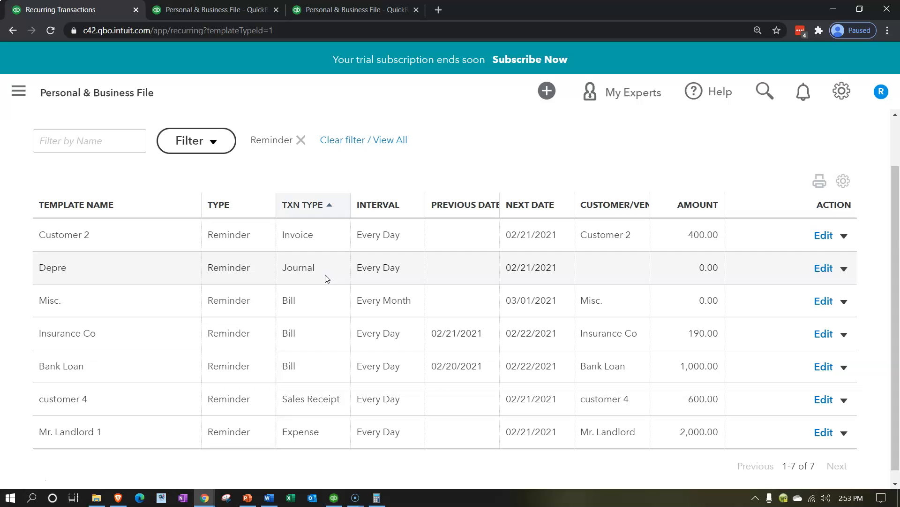
{"action": "scroll", "coordinate": [325, 275], "scroll_direction": "up", "scroll_amount": 1}
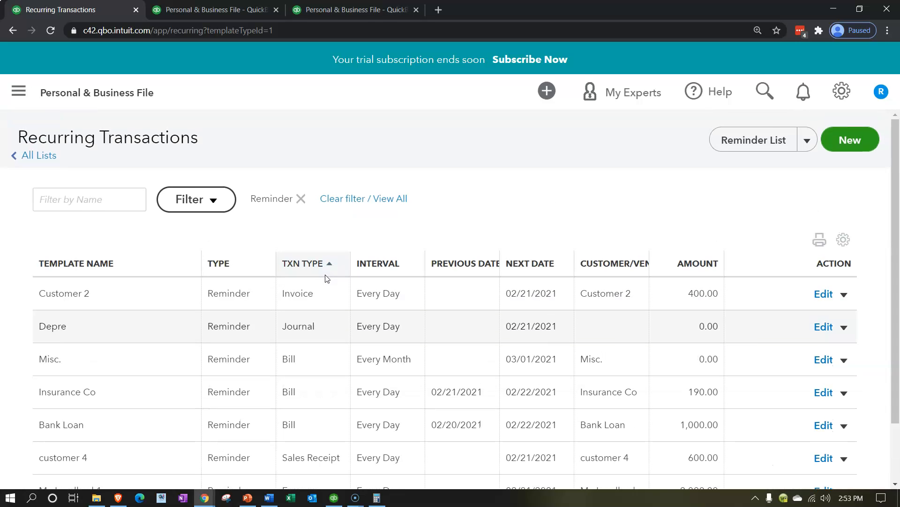
{"action": "left_click", "coordinate": [727, 143]}
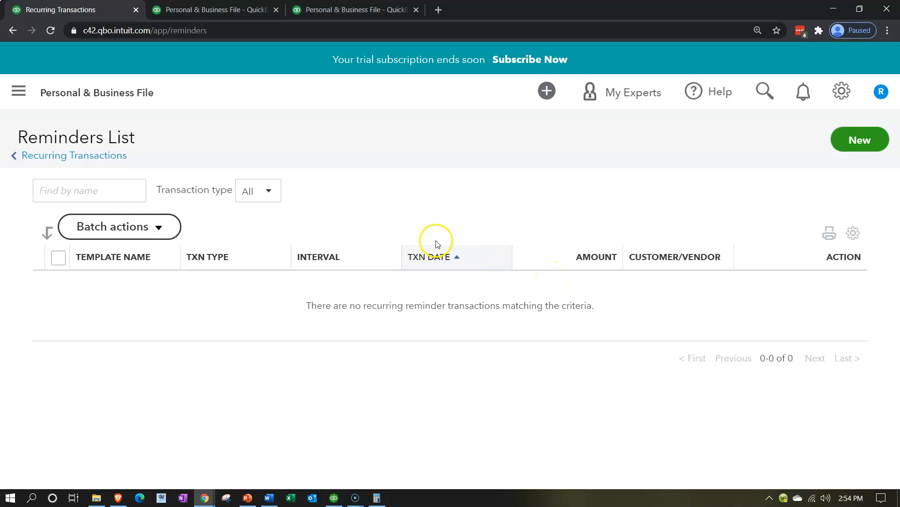
{"action": "left_click", "coordinate": [104, 157]}
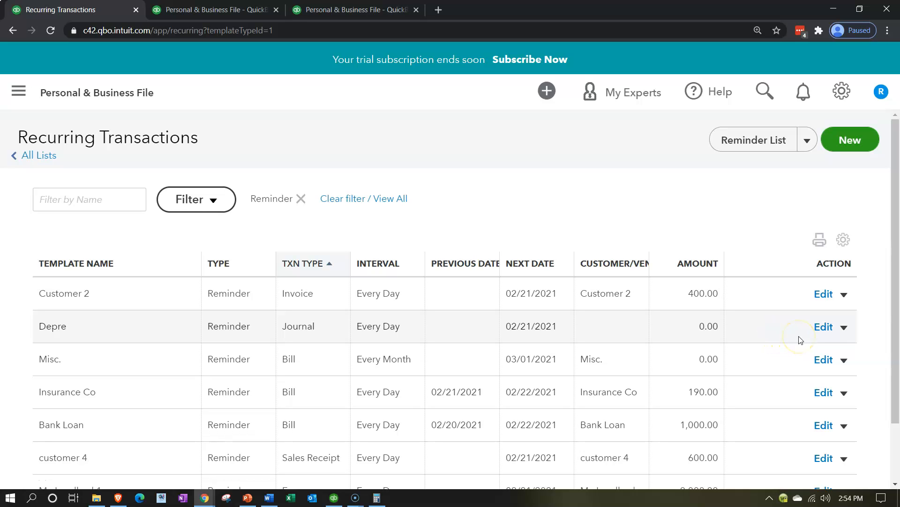
- Use the Depre template to record the 333.33 depreciation journal entry dated 12/31/2020, saving and closing it despite the missing Class fields
{"action": "left_click", "coordinate": [847, 329]}
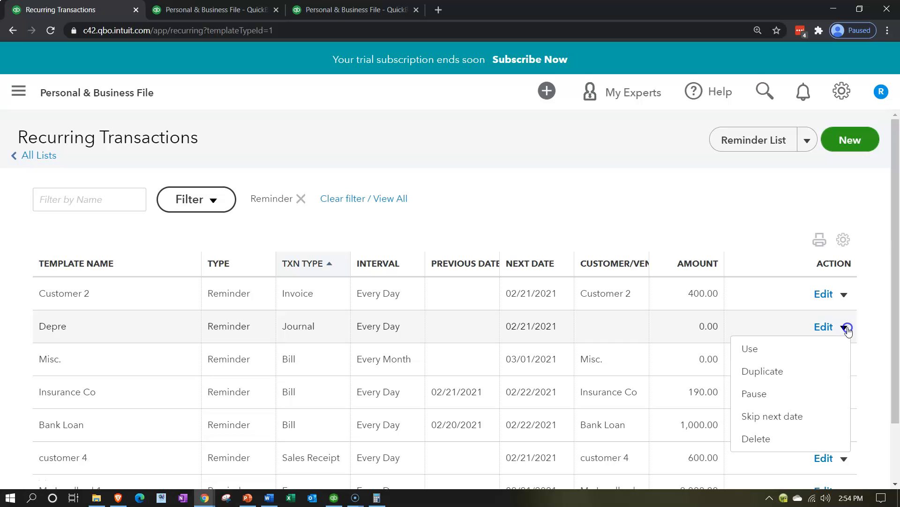
{"action": "left_click", "coordinate": [797, 355]}
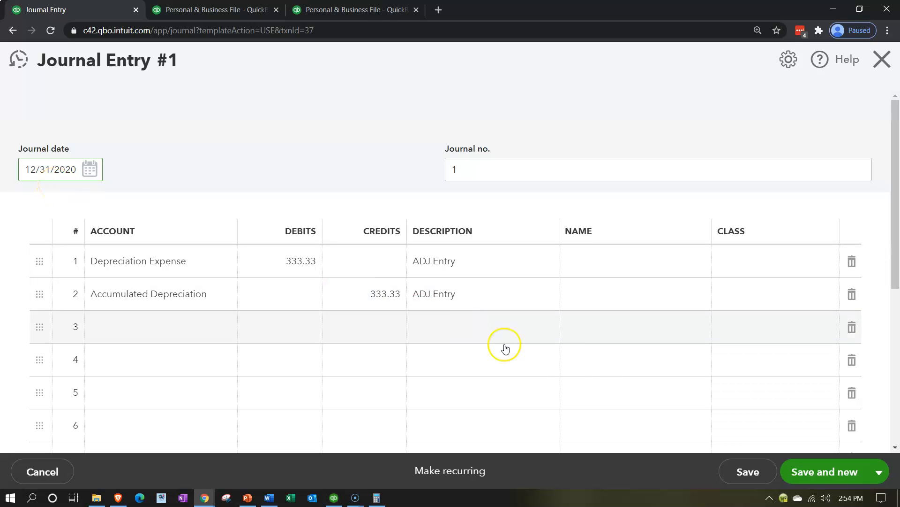
{"action": "left_click", "coordinate": [866, 469]}
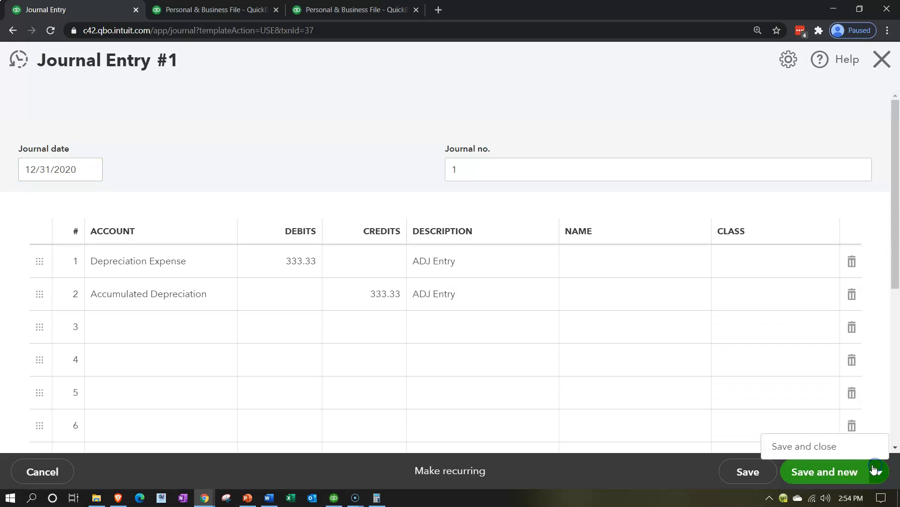
{"action": "left_click", "coordinate": [825, 446]}
{"action": "left_click", "coordinate": [589, 303]}
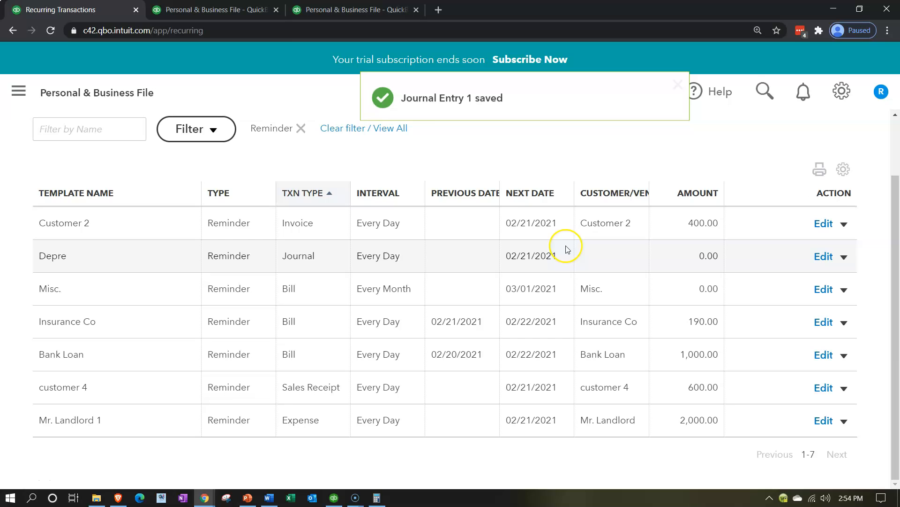
- Rerun the year-to-date Balance Sheet report and examine Accumulated Depreciation under Fixed Assets
{"action": "left_click", "coordinate": [223, 13]}
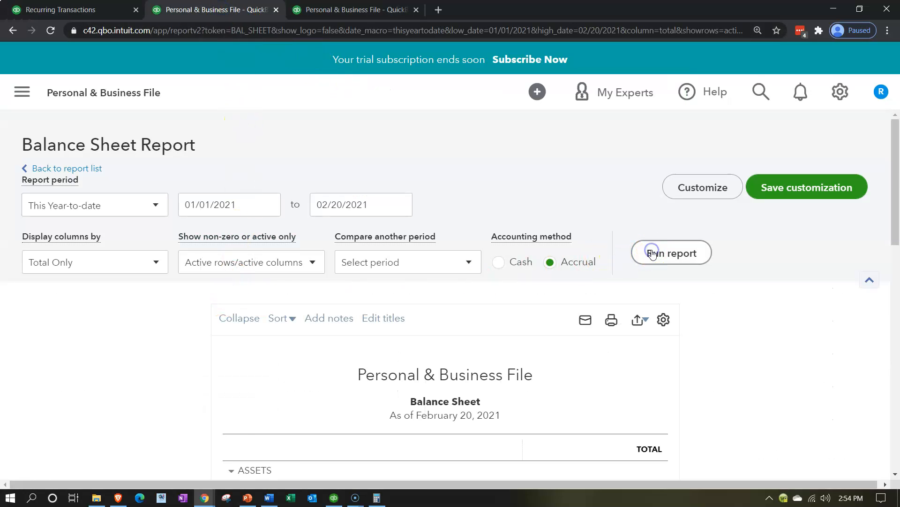
{"action": "scroll", "coordinate": [649, 251], "scroll_direction": "down", "scroll_amount": 4}
{"action": "scroll", "coordinate": [544, 285], "scroll_direction": "down", "scroll_amount": 4}
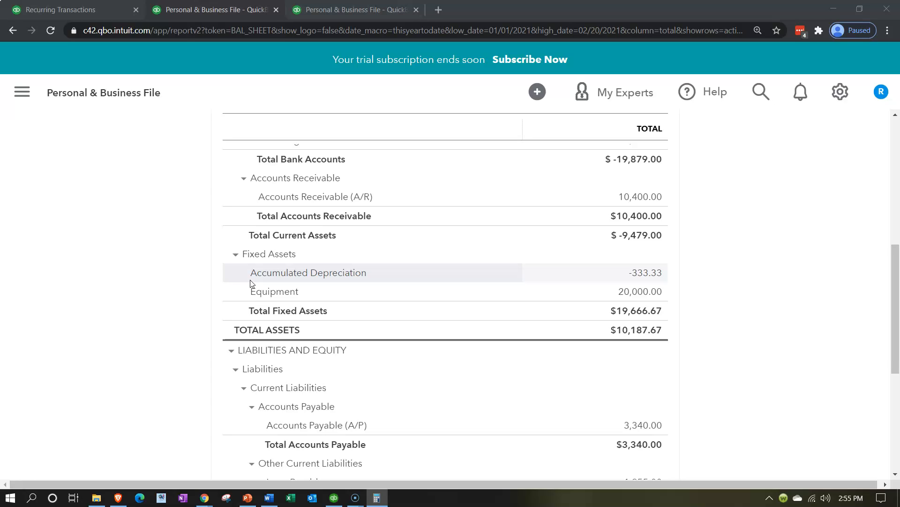
- Rerun the year-to-date Profit and Loss report and look for depreciation expense among the expenses
{"action": "left_click", "coordinate": [353, 10]}
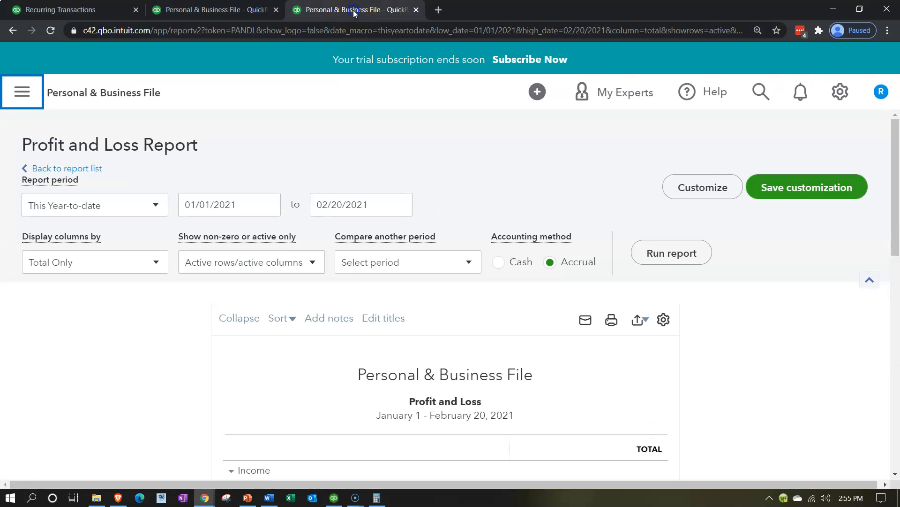
{"action": "left_click", "coordinate": [681, 252]}
{"action": "scroll", "coordinate": [176, 353], "scroll_direction": "down", "scroll_amount": 5}
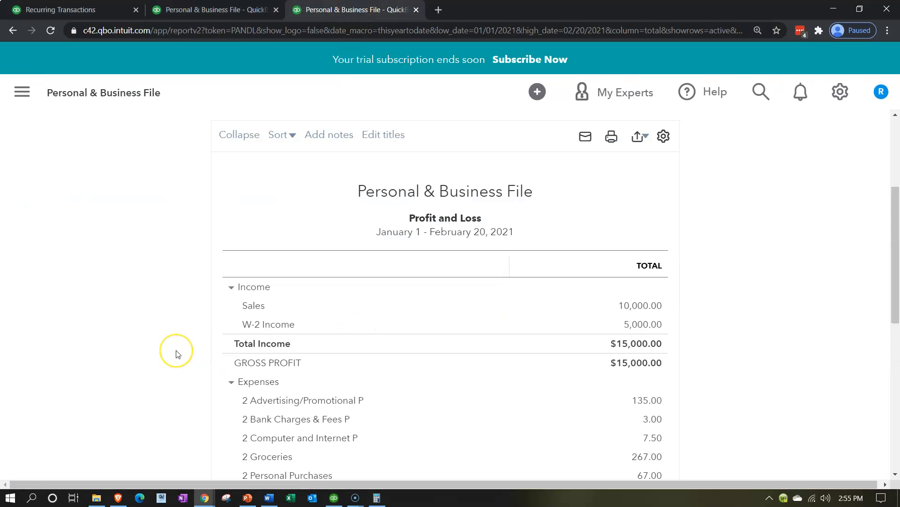
{"action": "scroll", "coordinate": [176, 352], "scroll_direction": "down", "scroll_amount": 4}
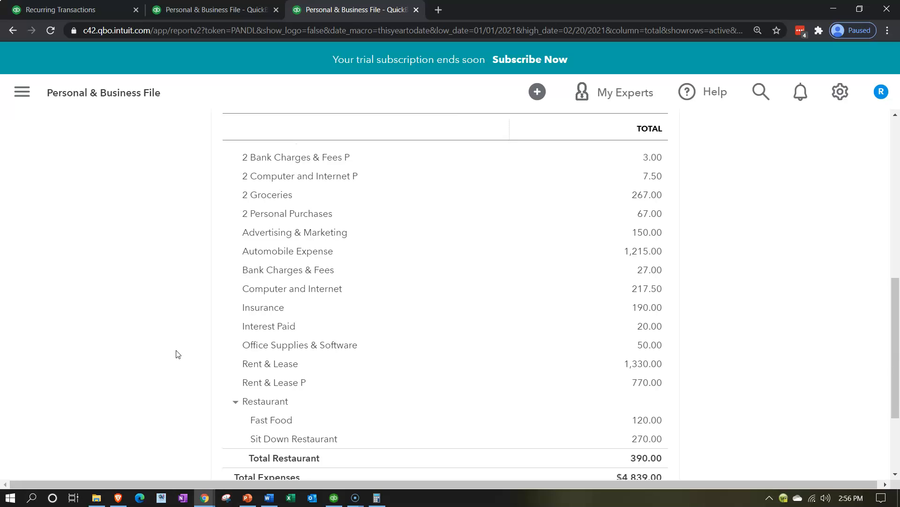
{"action": "scroll", "coordinate": [177, 354], "scroll_direction": "down", "scroll_amount": 1}
{"action": "scroll", "coordinate": [178, 354], "scroll_direction": "up", "scroll_amount": 1}
{"action": "scroll", "coordinate": [178, 354], "scroll_direction": "up", "scroll_amount": 1}
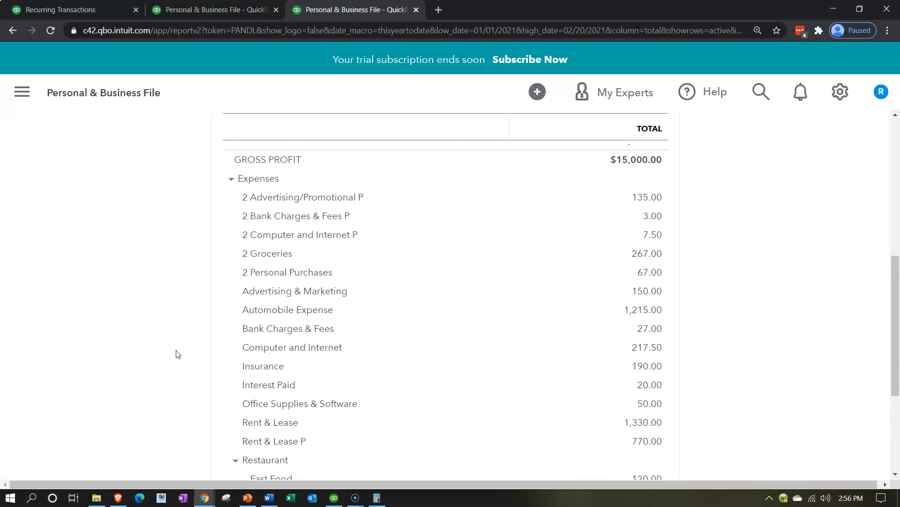
{"action": "scroll", "coordinate": [178, 354], "scroll_direction": "down", "scroll_amount": 1}
{"action": "scroll", "coordinate": [178, 354], "scroll_direction": "down", "scroll_amount": 1}
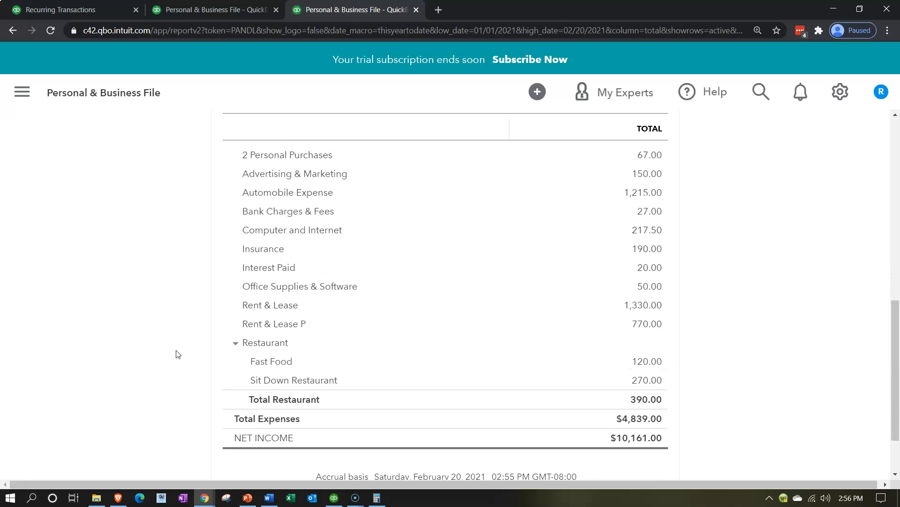
- Run the Profit and Loss report for 01/01/2020 to 12/31/2020 and check the Depreciation Expense line
{"action": "scroll", "coordinate": [177, 354], "scroll_direction": "up", "scroll_amount": 10}
{"action": "left_click", "coordinate": [241, 205]}
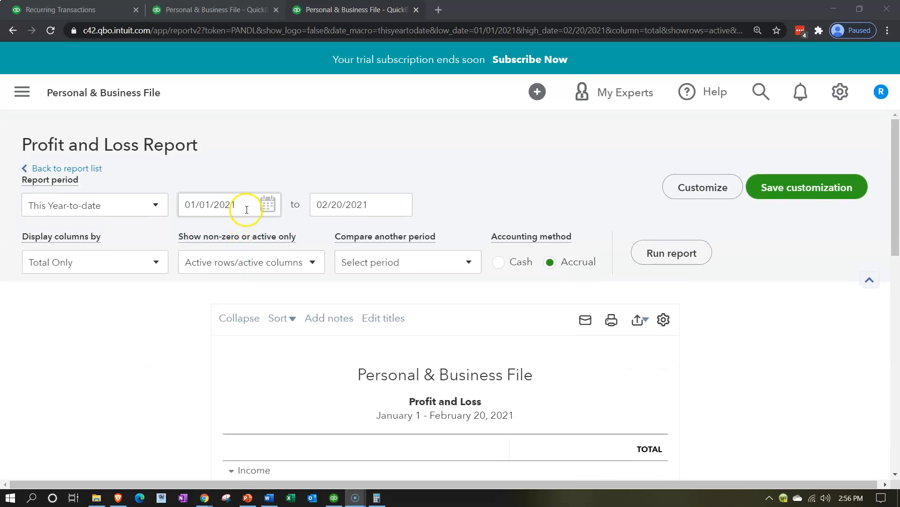
{"action": "triple_click", "coordinate": [245, 207]}
{"action": "type", "text": "01012020"}
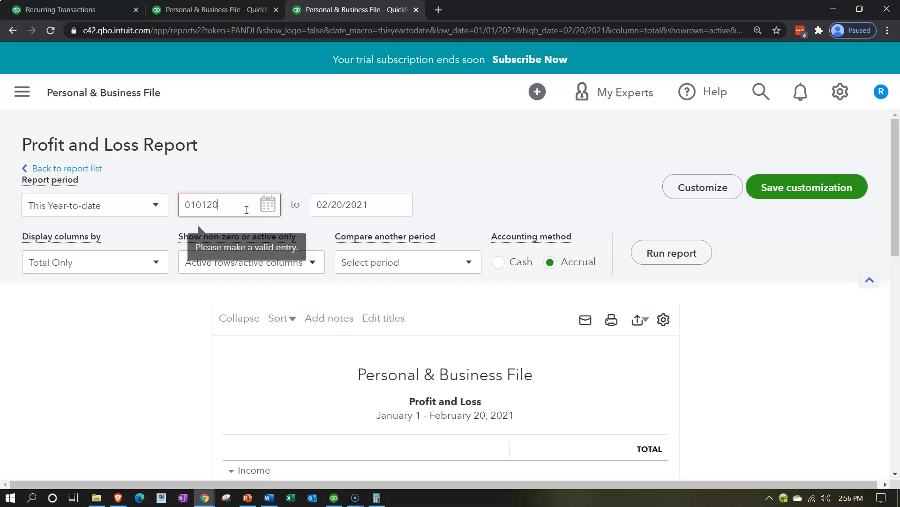
{"action": "key", "text": "Tab"}
{"action": "type", "text": "12/31/2020"}
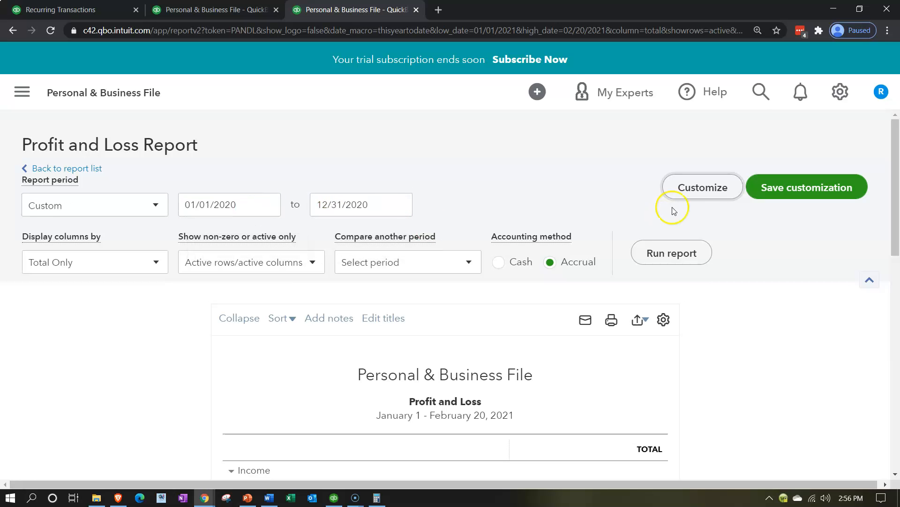
{"action": "left_click", "coordinate": [706, 254]}
{"action": "scroll", "coordinate": [248, 348], "scroll_direction": "down", "scroll_amount": 4}
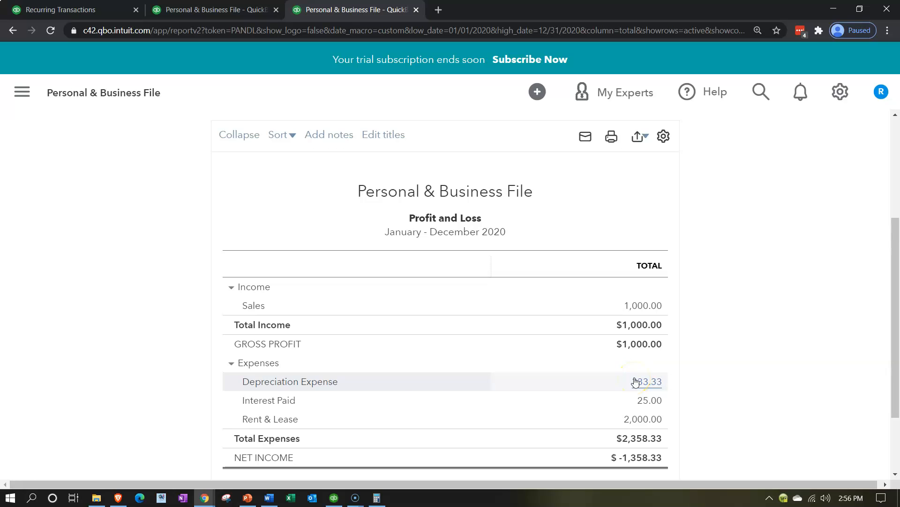
{"action": "scroll", "coordinate": [109, 365], "scroll_direction": "up", "scroll_amount": 4}
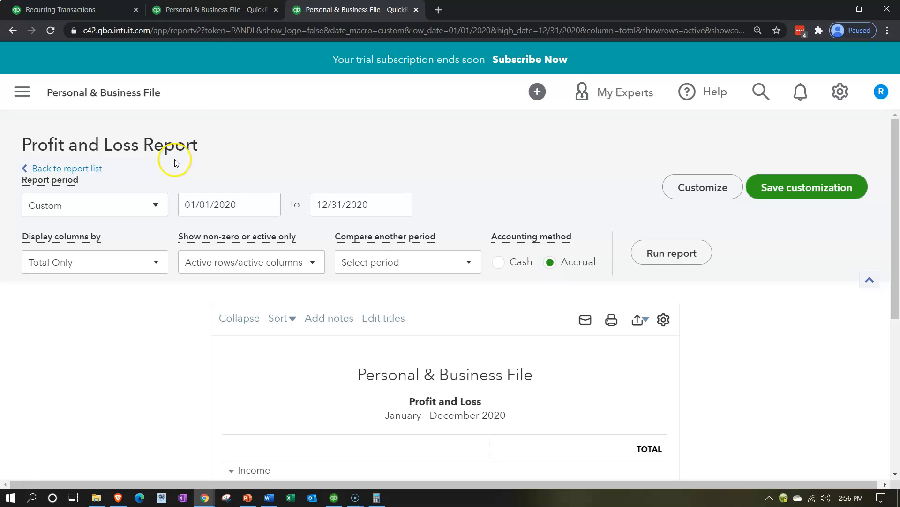
- Return to the Balance Sheet report and examine the Equipment and Accumulated Depreciation lines under Fixed Assets
{"action": "left_click", "coordinate": [204, 11]}
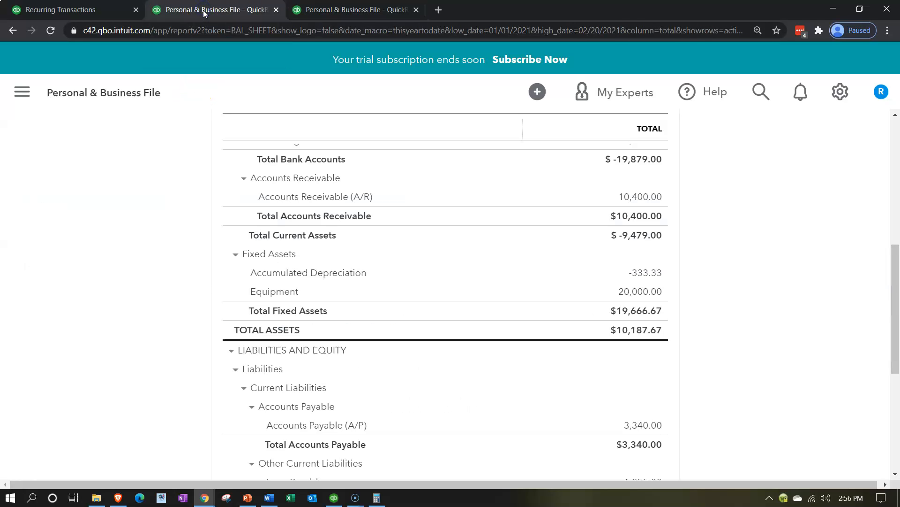
{"action": "scroll", "coordinate": [187, 315], "scroll_direction": "up", "scroll_amount": 4}
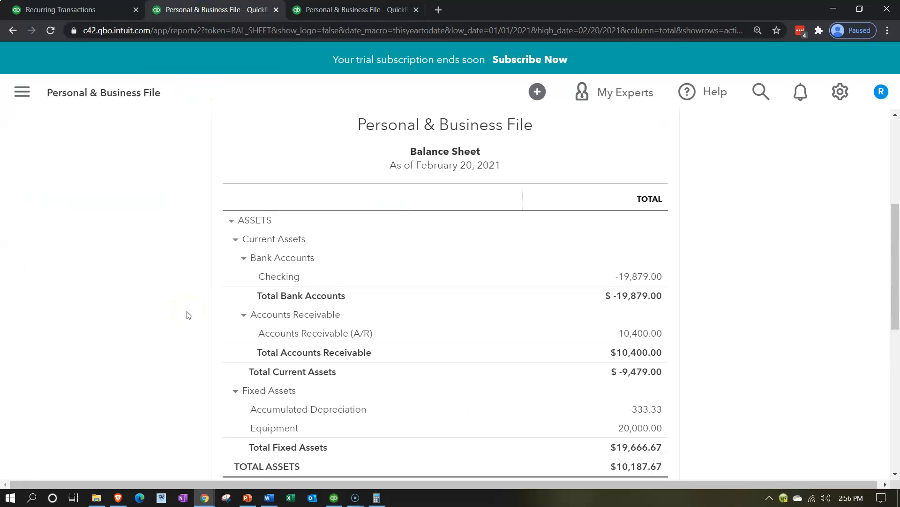
{"action": "scroll", "coordinate": [187, 315], "scroll_direction": "down", "scroll_amount": 2}
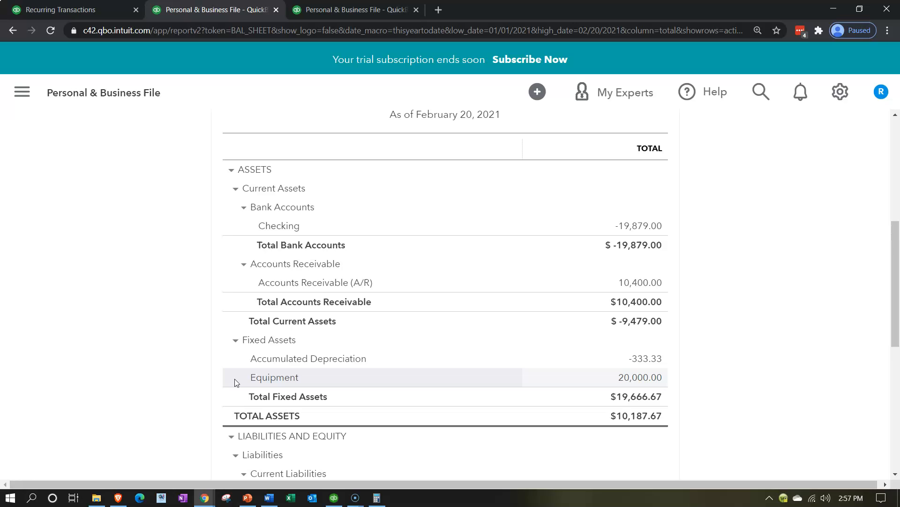
- Return to the Recurring Transactions page, expand the navigation sidebar and start a new expense
{"action": "left_click", "coordinate": [87, 9]}
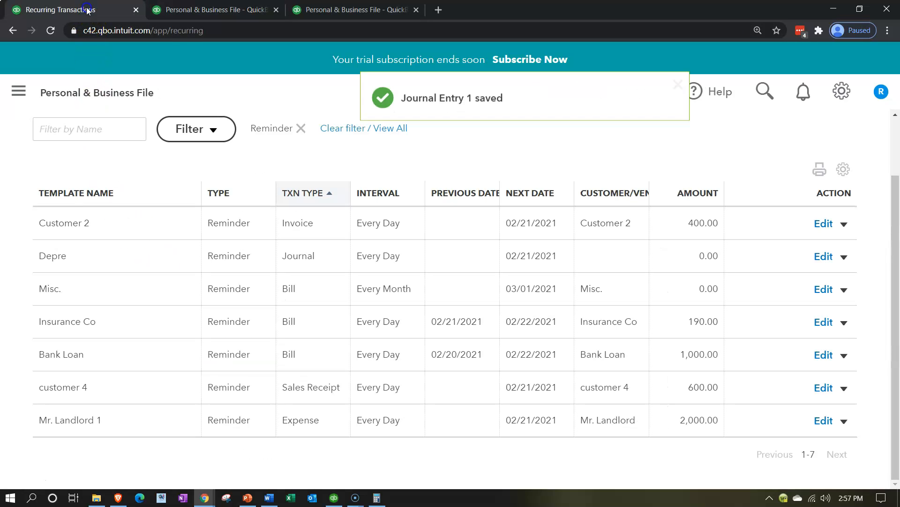
{"action": "left_click", "coordinate": [19, 90]}
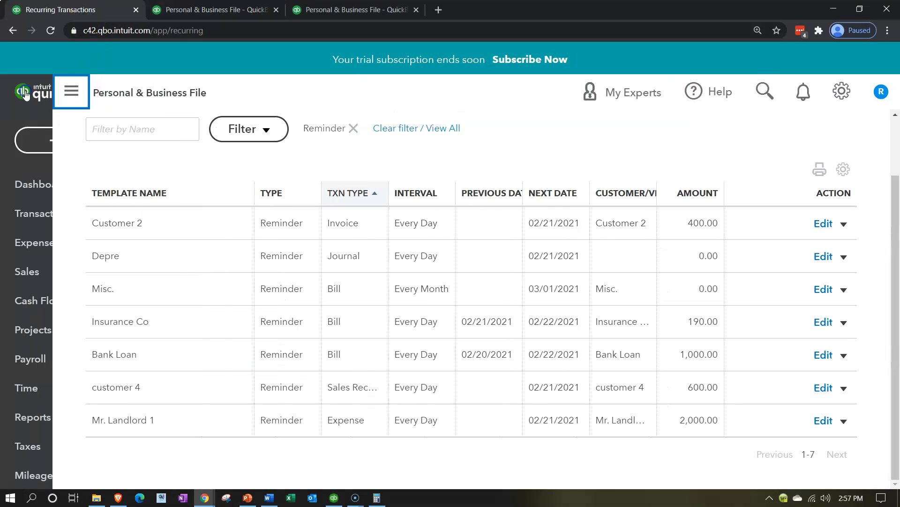
{"action": "left_click", "coordinate": [48, 137]}
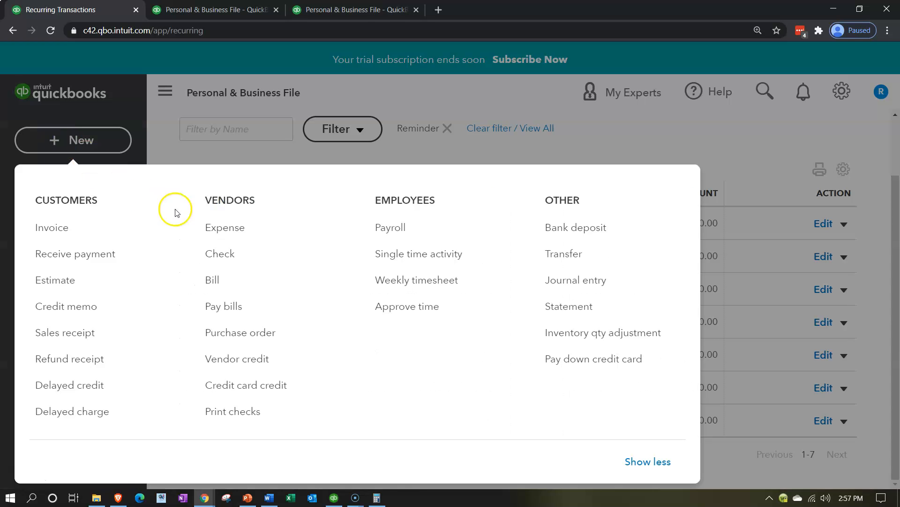
{"action": "left_click", "coordinate": [207, 228]}
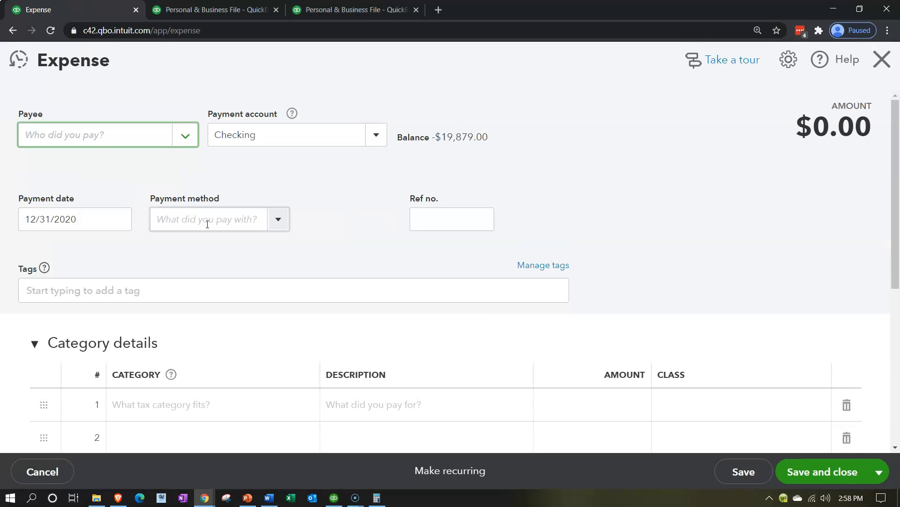
- Add a new vendor named Insurance Prepaid as the expense's payee, correcting the spelling before saving it
{"action": "left_click", "coordinate": [88, 131]}
{"action": "type", "text": "Insruanc"}
{"action": "key", "text": "BackSpace"}
{"action": "key", "text": "BackSpace"}
{"action": "key", "text": "BackSpace"}
{"action": "type", "text": "rance Prepiad"}
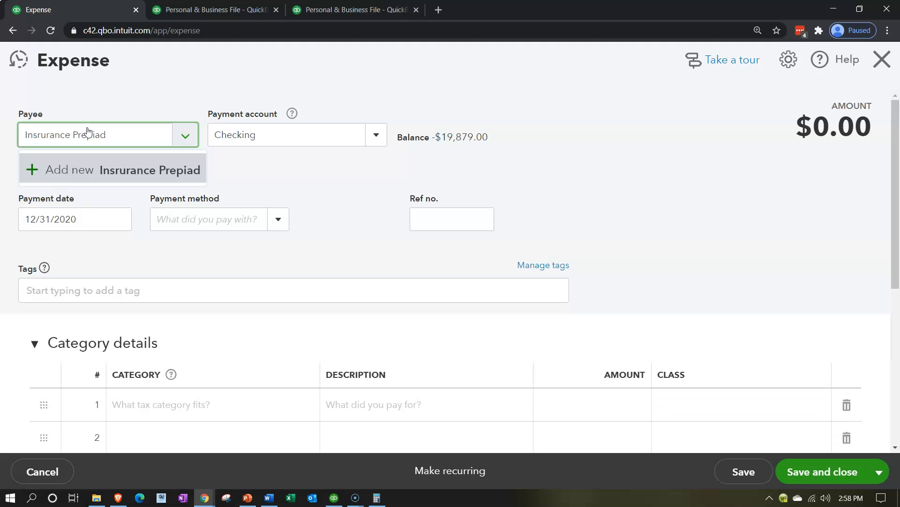
{"action": "key", "text": "Tab"}
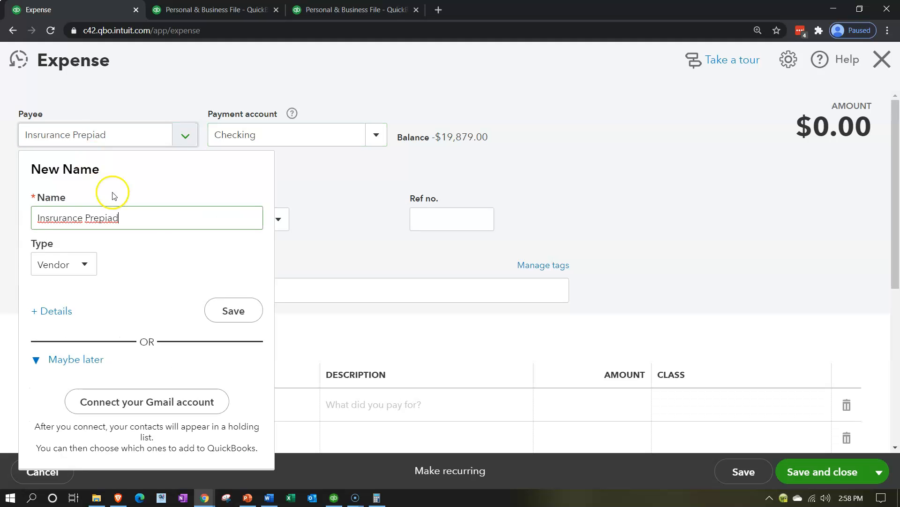
{"action": "left_click", "coordinate": [62, 220]}
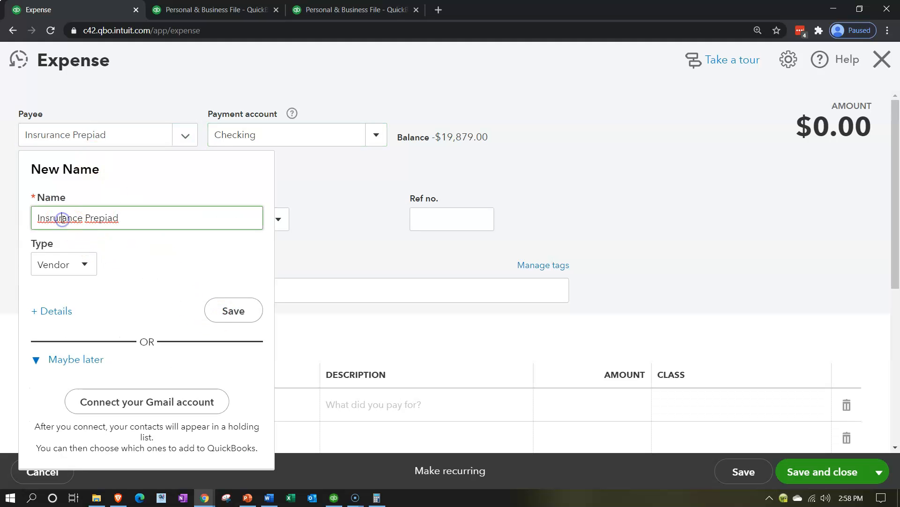
{"action": "right_click", "coordinate": [62, 219]}
{"action": "left_click", "coordinate": [80, 227]}
{"action": "right_click", "coordinate": [96, 217]}
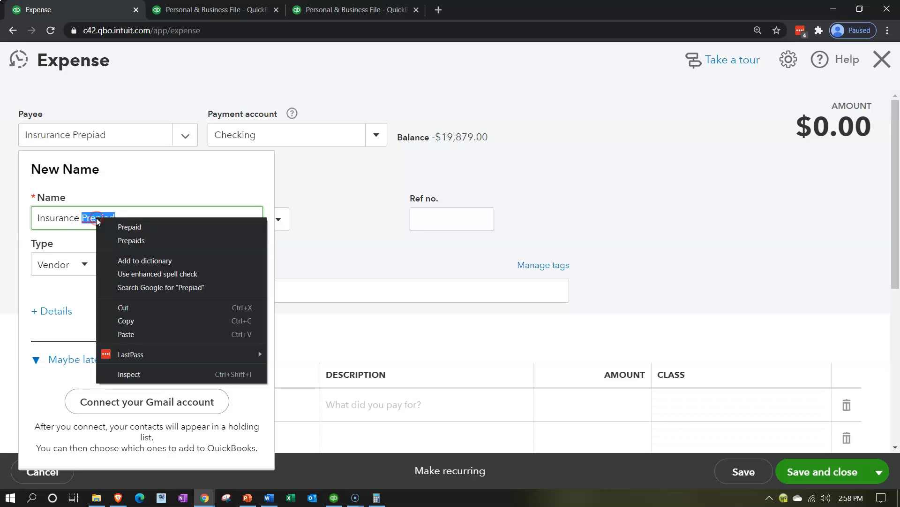
{"action": "left_click", "coordinate": [110, 224]}
{"action": "left_click", "coordinate": [221, 311]}
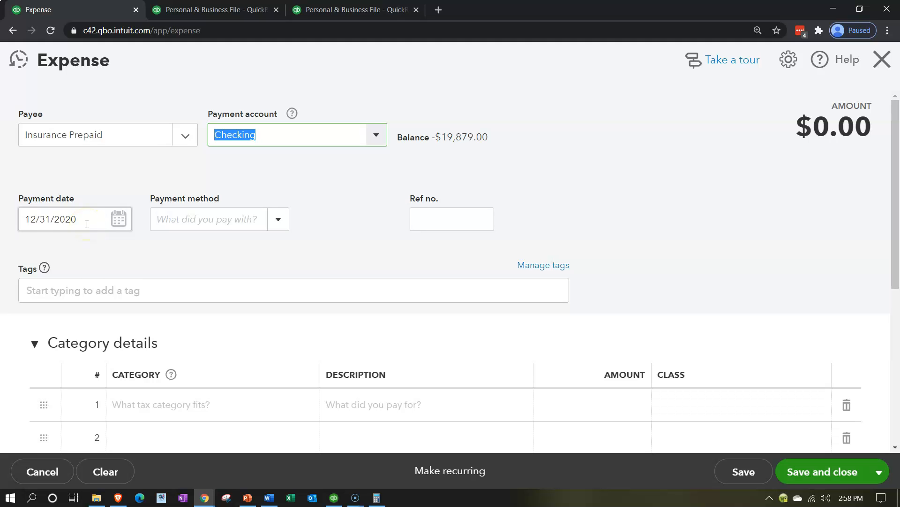
- Search the first line's category list for an existing insurance account, correcting the mistyped search text
{"action": "scroll", "coordinate": [86, 224], "scroll_direction": "down", "scroll_amount": 3}
{"action": "left_click", "coordinate": [137, 285]}
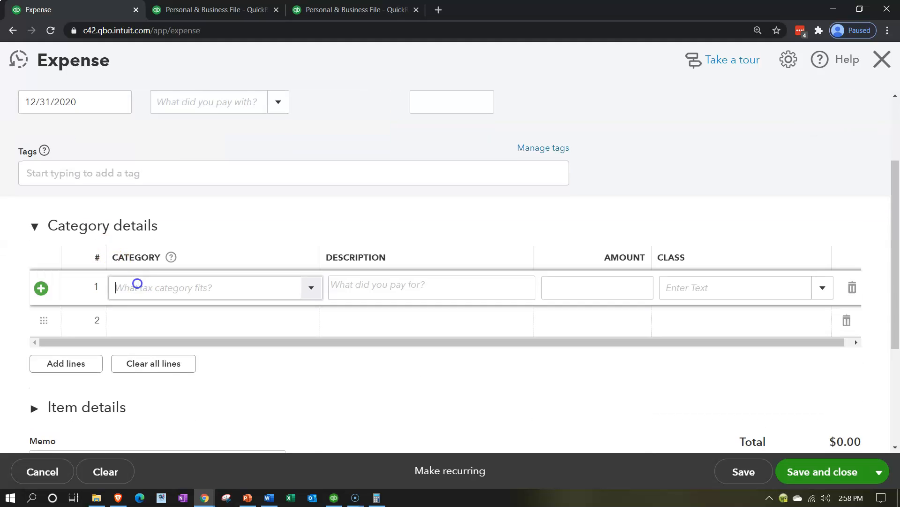
{"action": "type", "text": "int"}
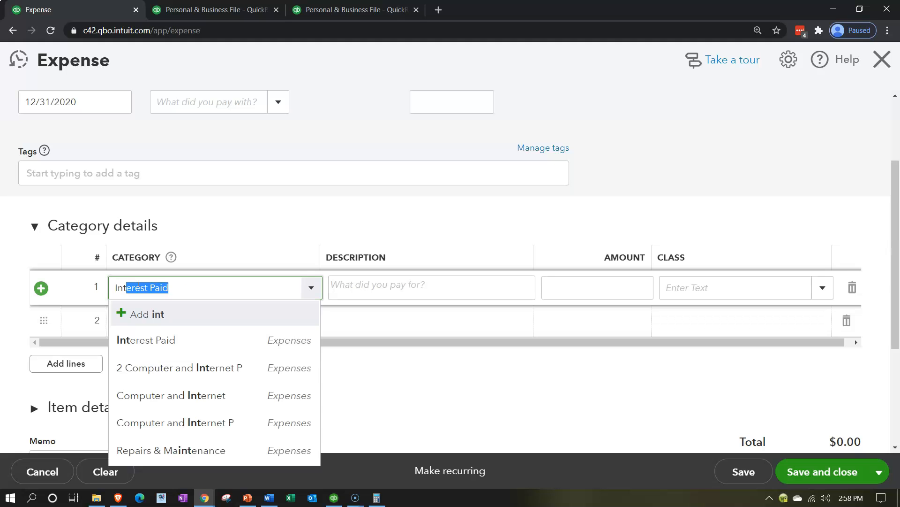
{"action": "key", "text": "BackSpace"}
{"action": "key", "text": "BackSpace"}
{"action": "key", "text": "BackSpace"}
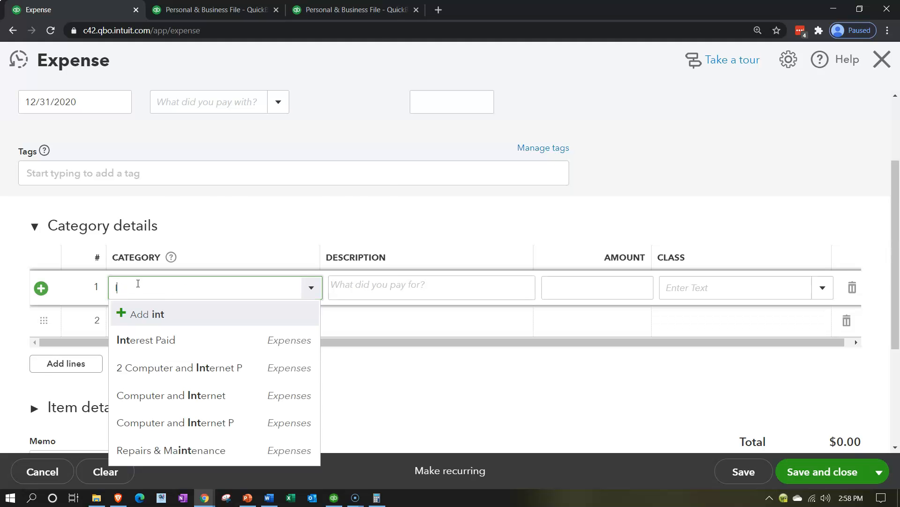
{"action": "type", "text": "in"}
{"action": "key", "text": "BackSpace"}
{"action": "key", "text": "BackSpace"}
{"action": "key", "text": "BackSpace"}
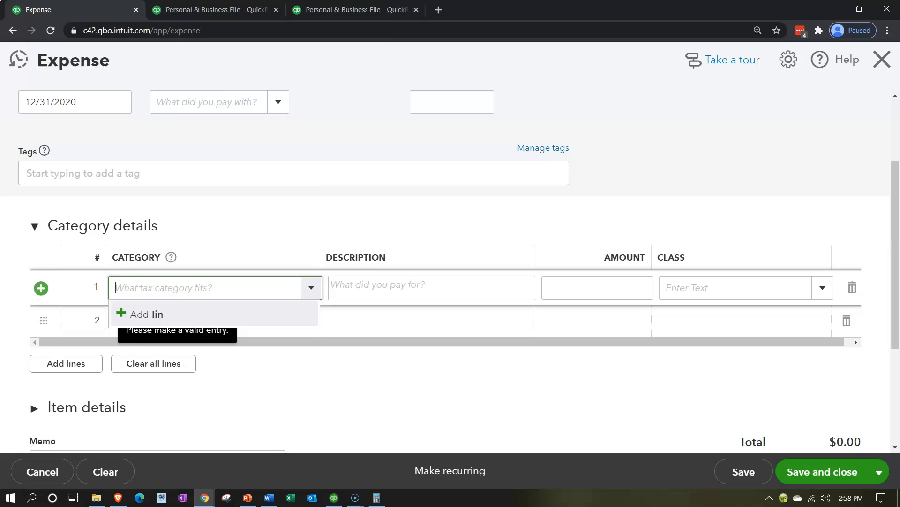
{"action": "type", "text": "insuran"}
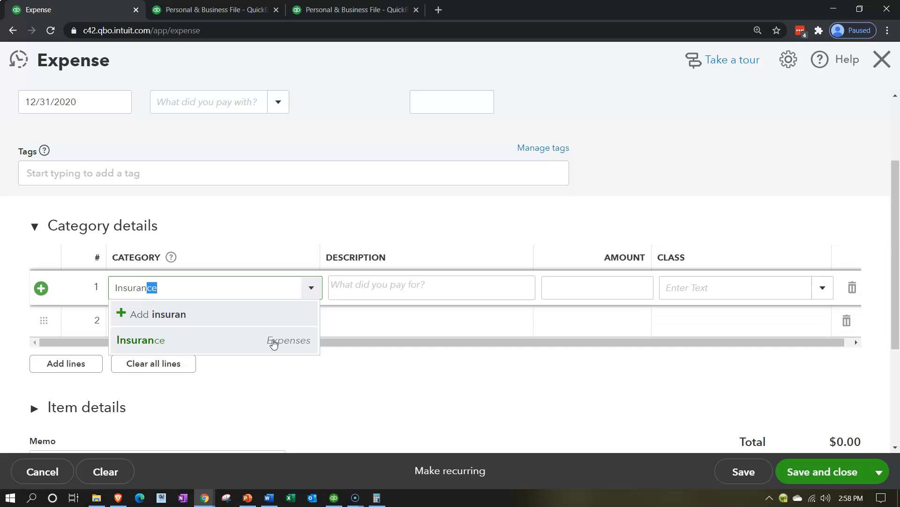
- Replace the search text with Prepaid Insurance and start adding it as a new category account
{"action": "key", "text": "BackSpace"}
{"action": "key", "text": "BackSpace"}
{"action": "key", "text": "BackSpace"}
{"action": "key", "text": "BackSpace"}
{"action": "key", "text": "BackSpace"}
{"action": "key", "text": "BackSpace"}
{"action": "key", "text": "BackSpace"}
{"action": "key", "text": "BackSpace"}
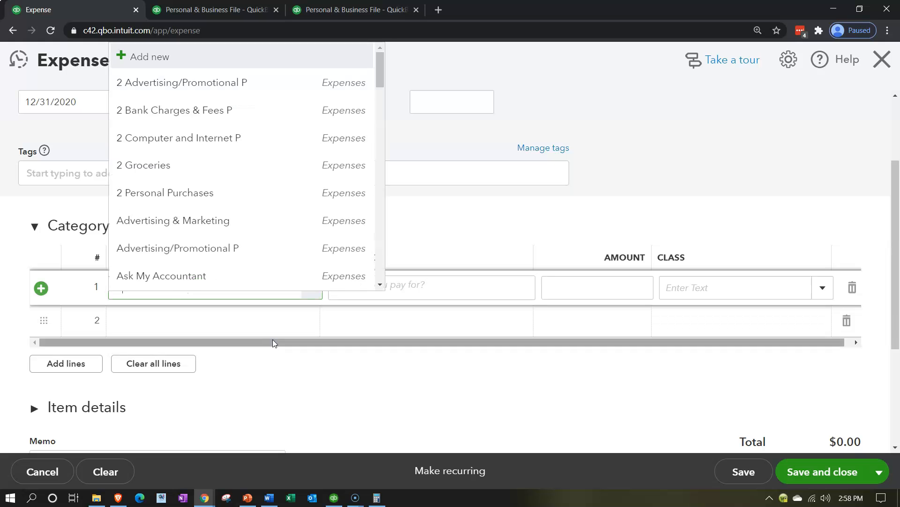
{"action": "type", "text": "Insurance"}
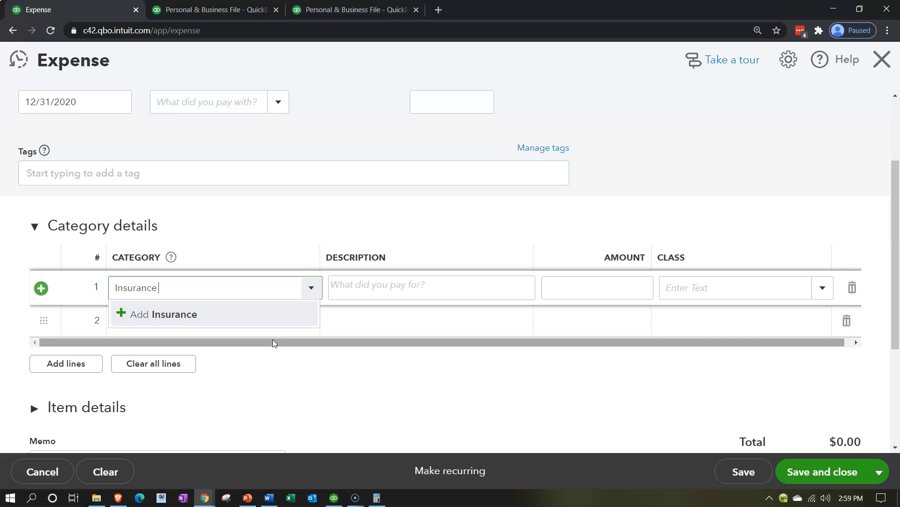
{"action": "type", "text": "Prepaid"}
{"action": "key", "text": "Return"}
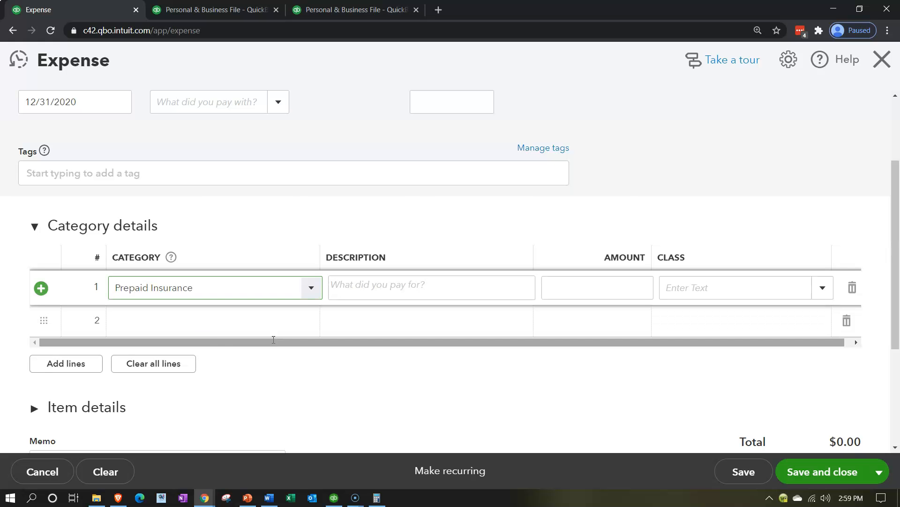
- Set the Prepaid Insurance account's type to Other Current Assets and detail type to Prepaid Expenses, and save the account
{"action": "left_click", "coordinate": [383, 149]}
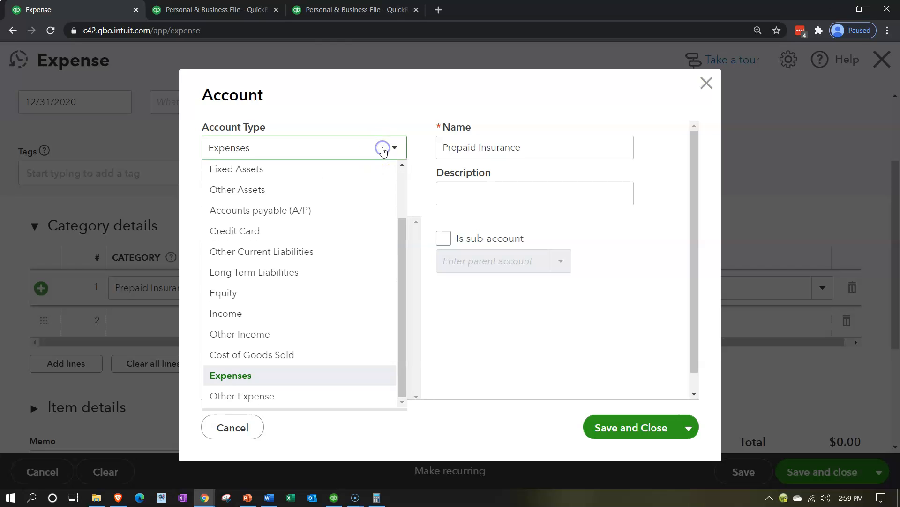
{"action": "scroll", "coordinate": [319, 235], "scroll_direction": "up", "scroll_amount": 3}
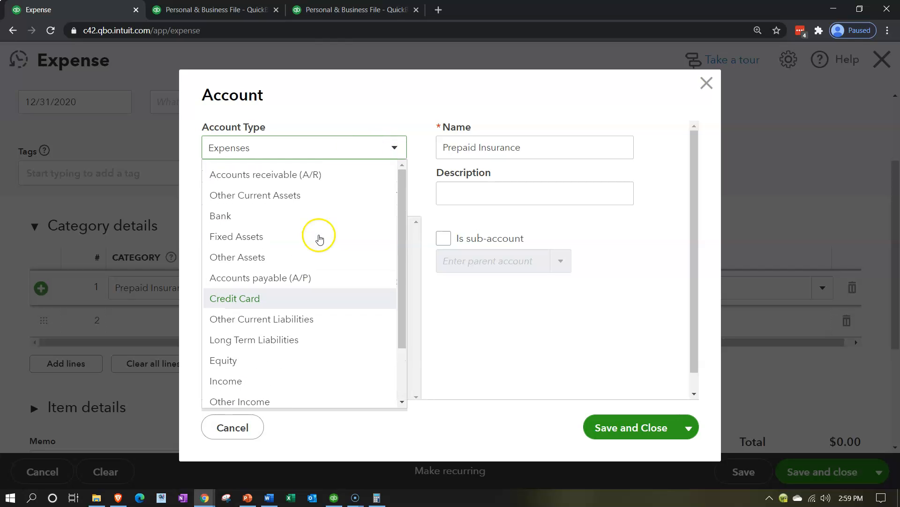
{"action": "left_click", "coordinate": [284, 196]}
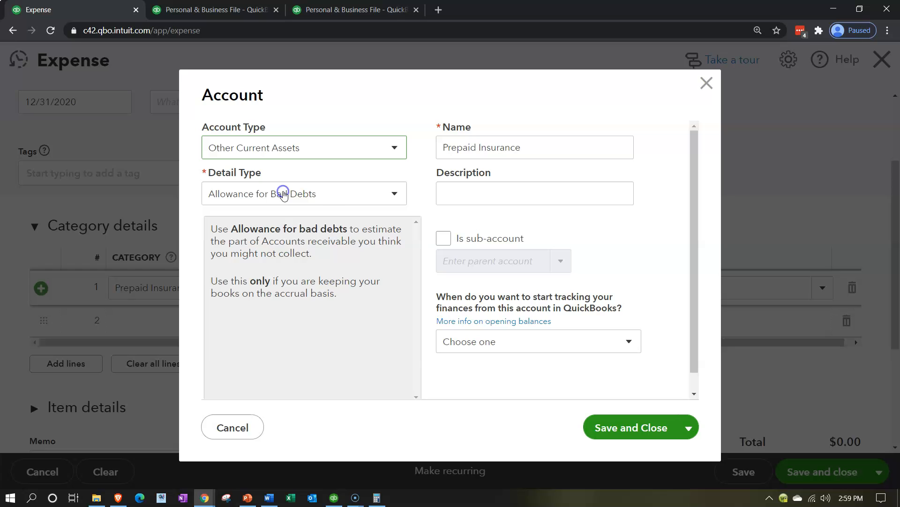
{"action": "left_click", "coordinate": [341, 194]}
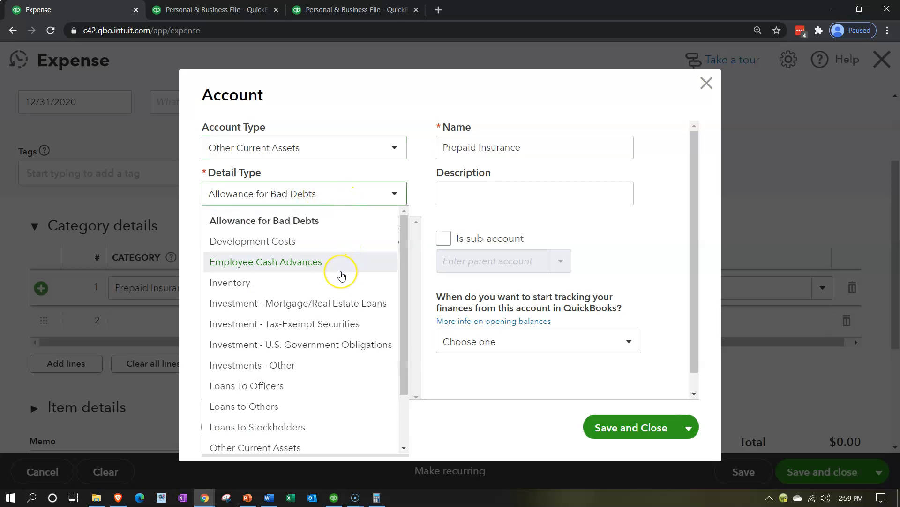
{"action": "scroll", "coordinate": [338, 272], "scroll_direction": "down", "scroll_amount": 3}
{"action": "left_click", "coordinate": [282, 401]}
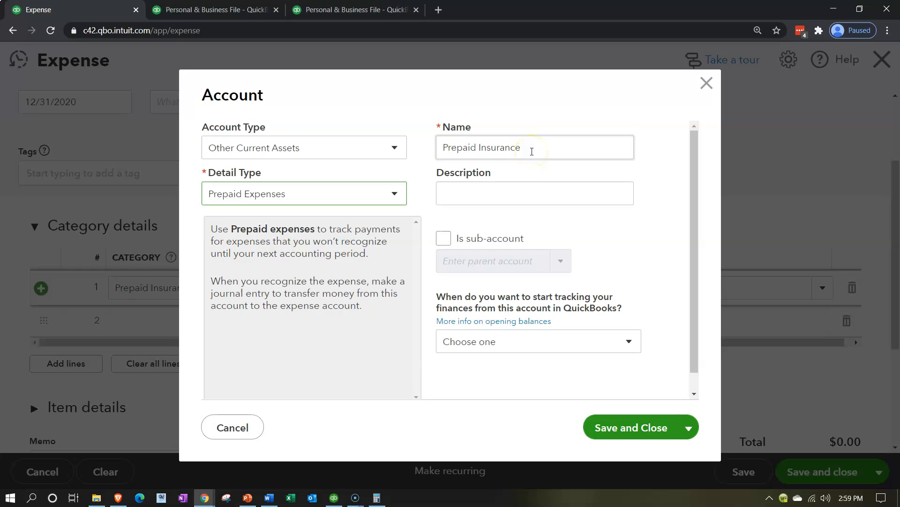
{"action": "left_click", "coordinate": [631, 425]}
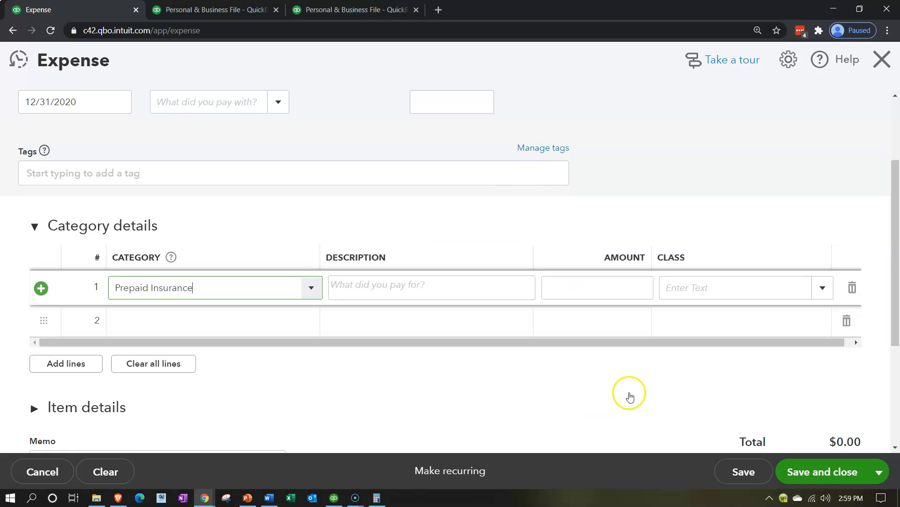
- Enter 12000 as the Prepaid Insurance line's amount, then save and close the expense without a class
{"action": "left_click", "coordinate": [615, 292]}
{"action": "type", "text": "12000"}
{"action": "key", "text": "Tab"}
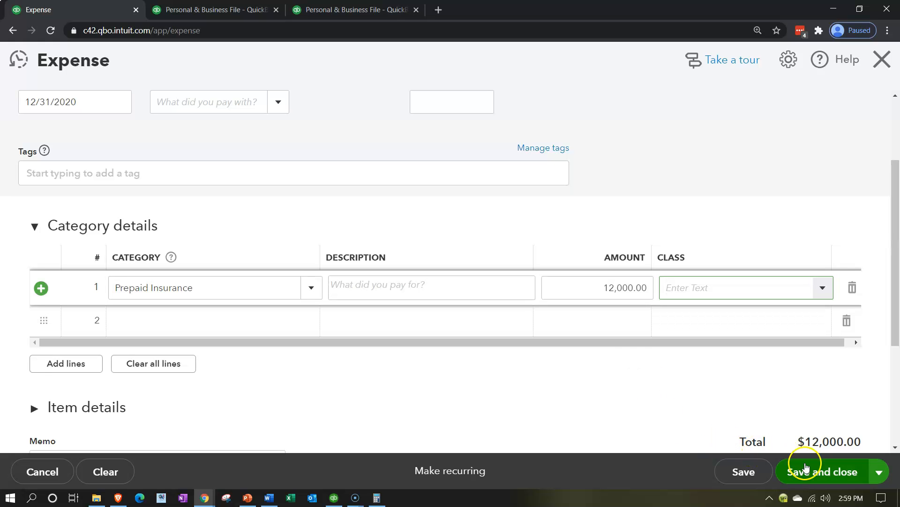
{"action": "left_click", "coordinate": [806, 468]}
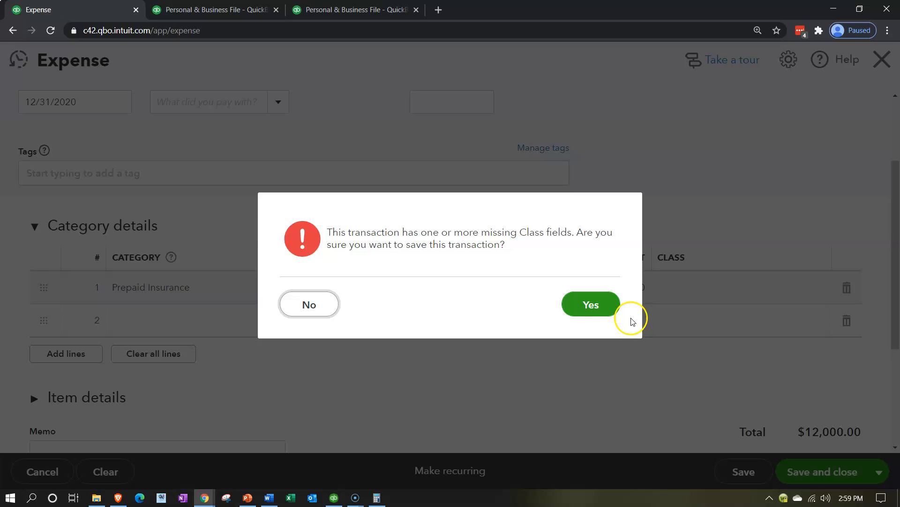
{"action": "left_click", "coordinate": [607, 306]}
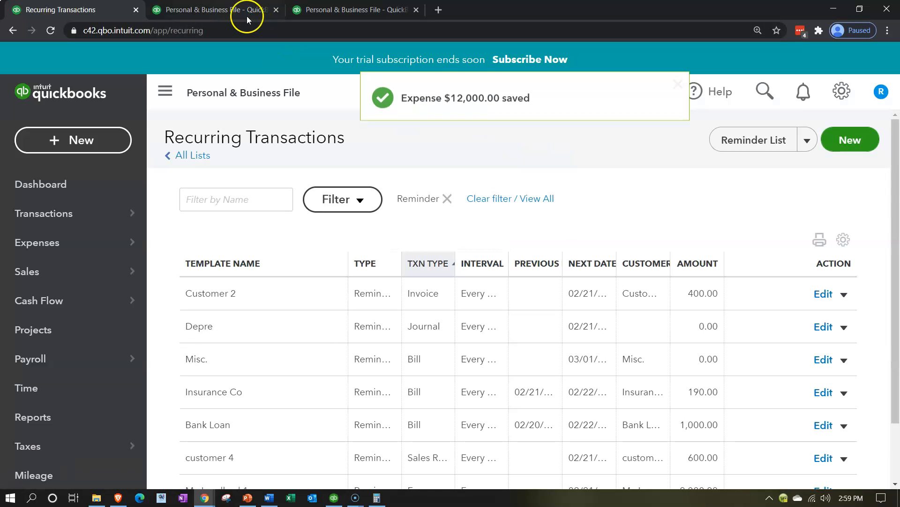
- Rerun the Balance Sheet report and examine the Checking and Prepaid Insurance lines under Current Assets
{"action": "left_click", "coordinate": [228, 10]}
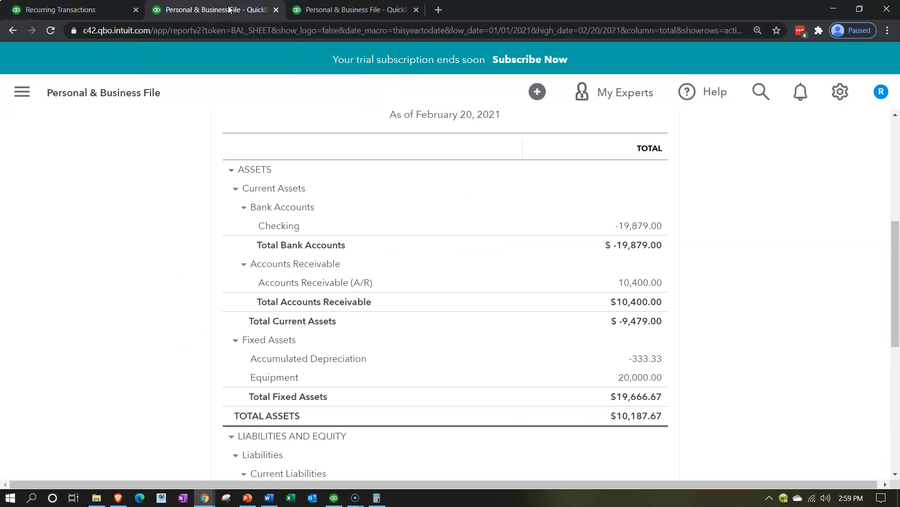
{"action": "scroll", "coordinate": [227, 235], "scroll_direction": "up", "scroll_amount": 4}
{"action": "left_click", "coordinate": [656, 139]}
{"action": "scroll", "coordinate": [160, 283], "scroll_direction": "down", "scroll_amount": 2}
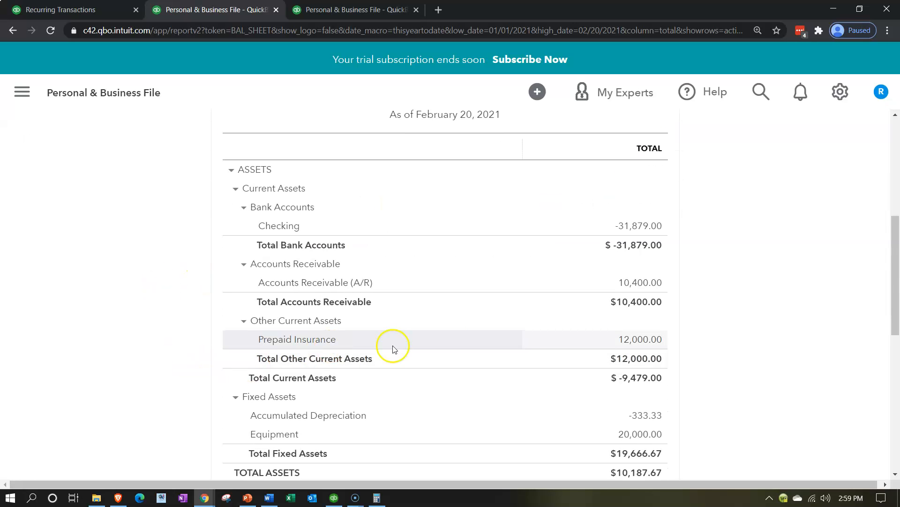
{"action": "left_click", "coordinate": [665, 346]}
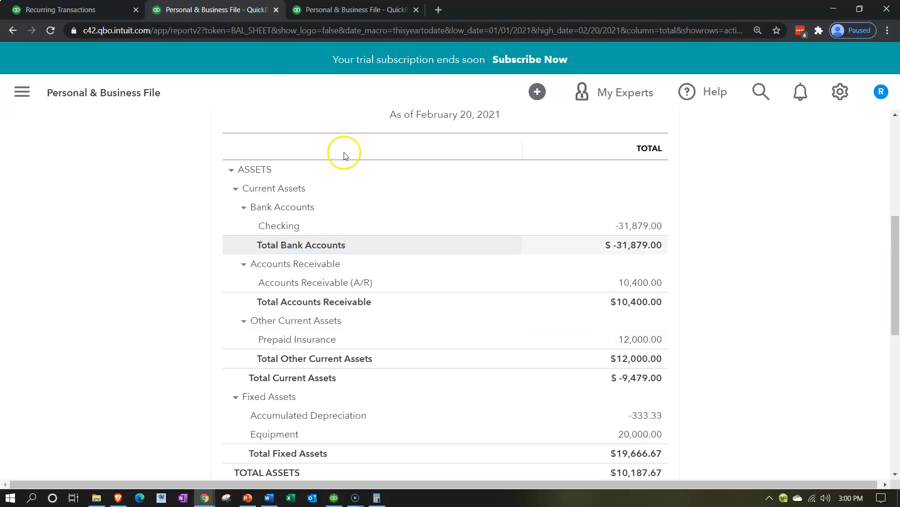
- Return to the Recurring Transactions page and start a new journal entry
{"action": "left_click", "coordinate": [90, 7]}
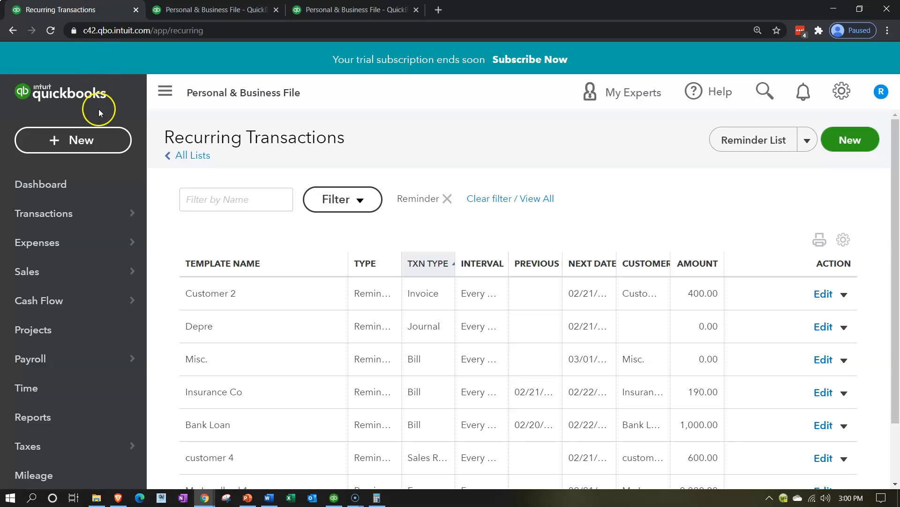
{"action": "left_click", "coordinate": [86, 141]}
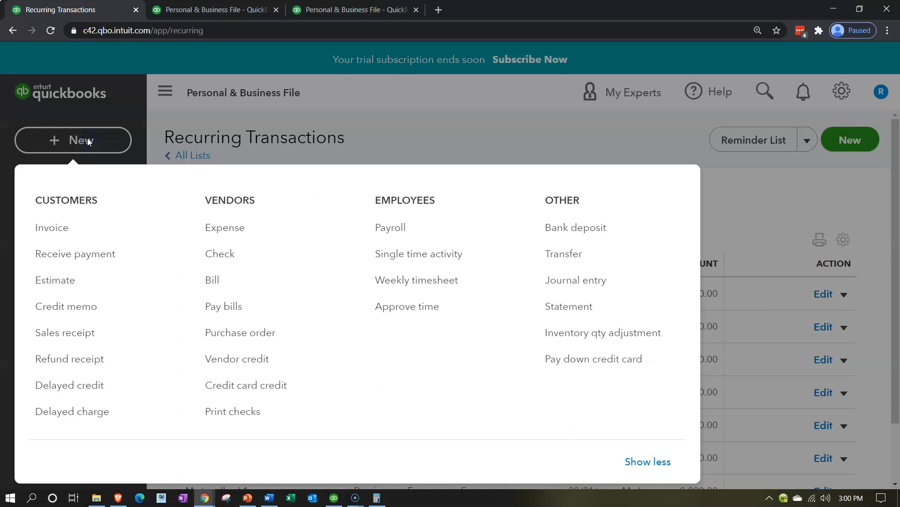
{"action": "left_click", "coordinate": [547, 278]}
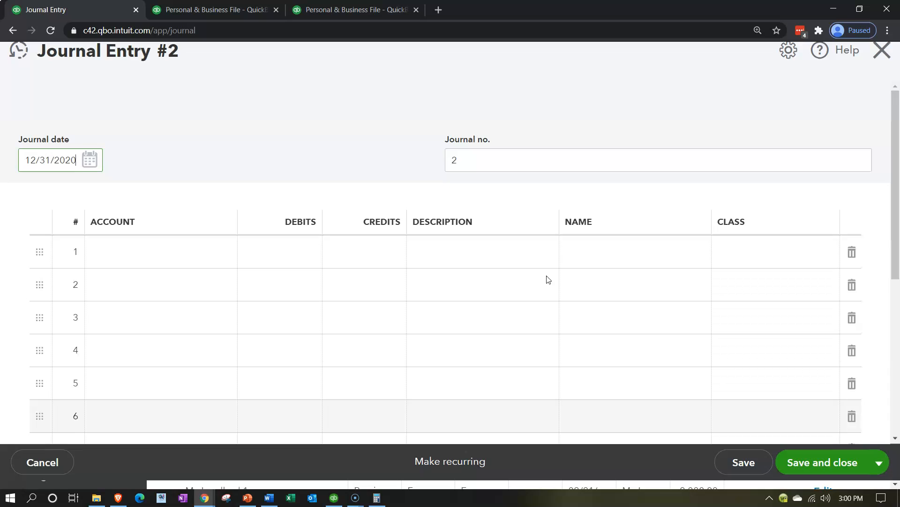
- Debit the Insurance expense account 1000 on the first journal line with the description Adj Insurance
{"action": "left_click", "coordinate": [157, 261]}
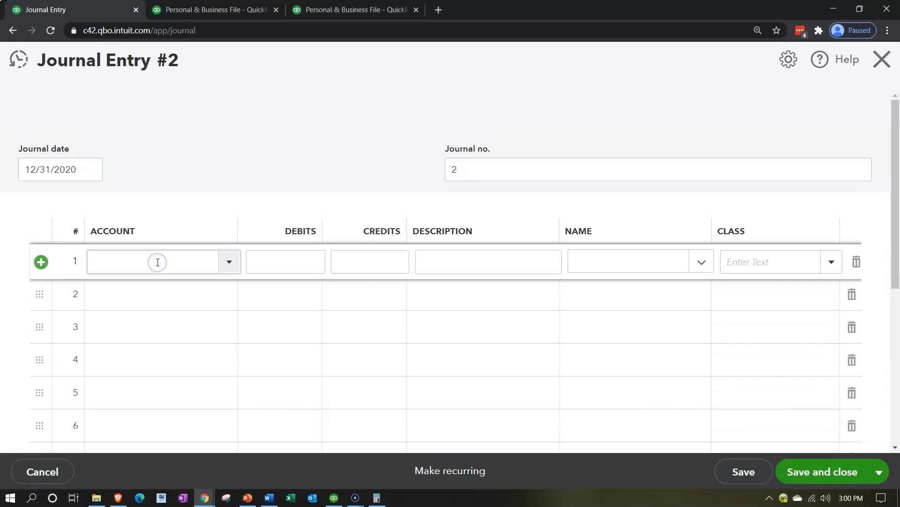
{"action": "type", "text": "Insurance"}
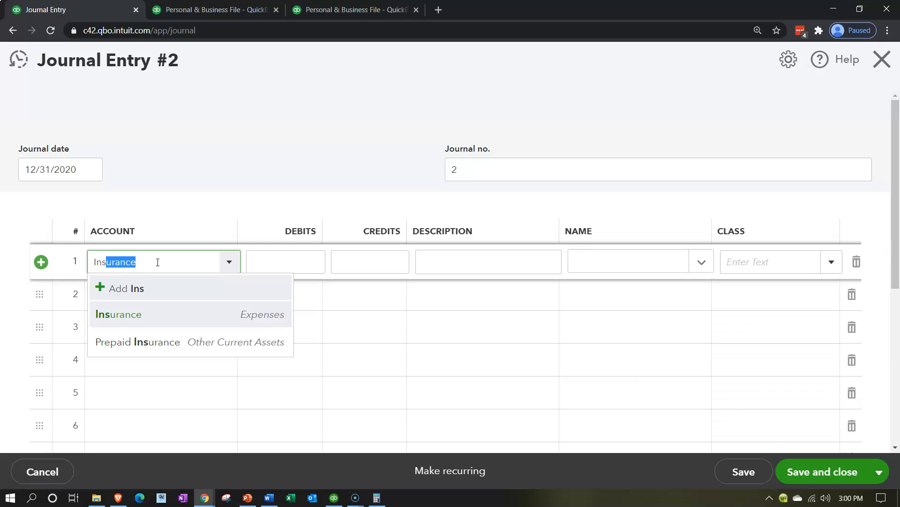
{"action": "key", "text": "Tab"}
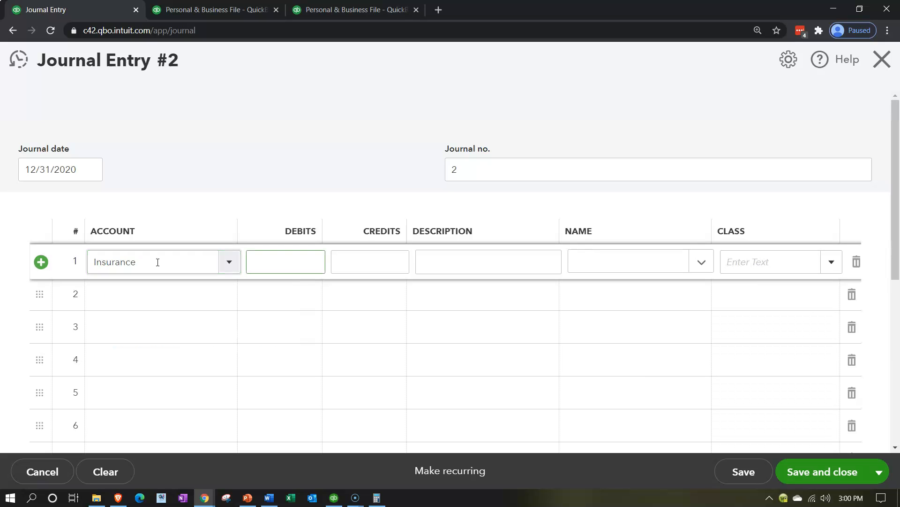
{"action": "type", "text": "1000"}
{"action": "key", "text": "Tab"}
{"action": "key", "text": "Tab"}
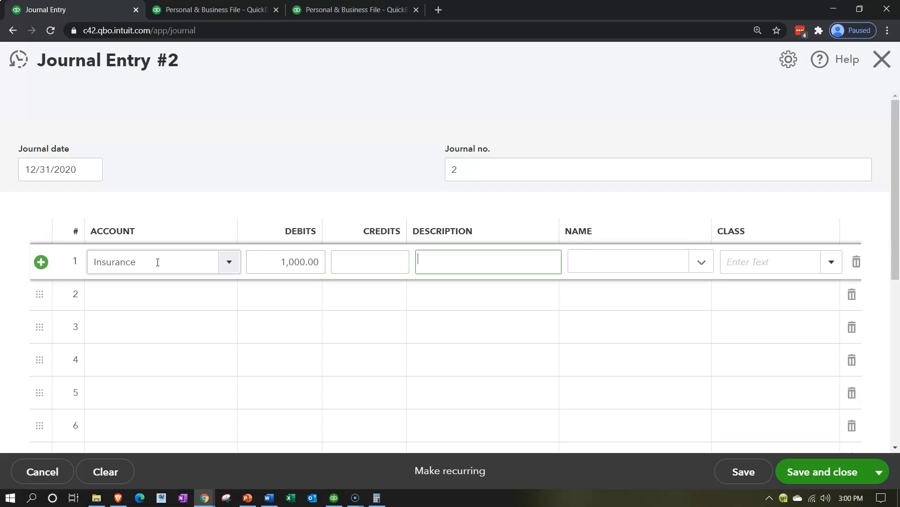
{"action": "type", "text": "Adj Insurance"}
{"action": "key", "text": "Tab"}
{"action": "key", "text": "Tab"}
{"action": "key", "text": "Tab"}
{"action": "key", "text": "Tab"}
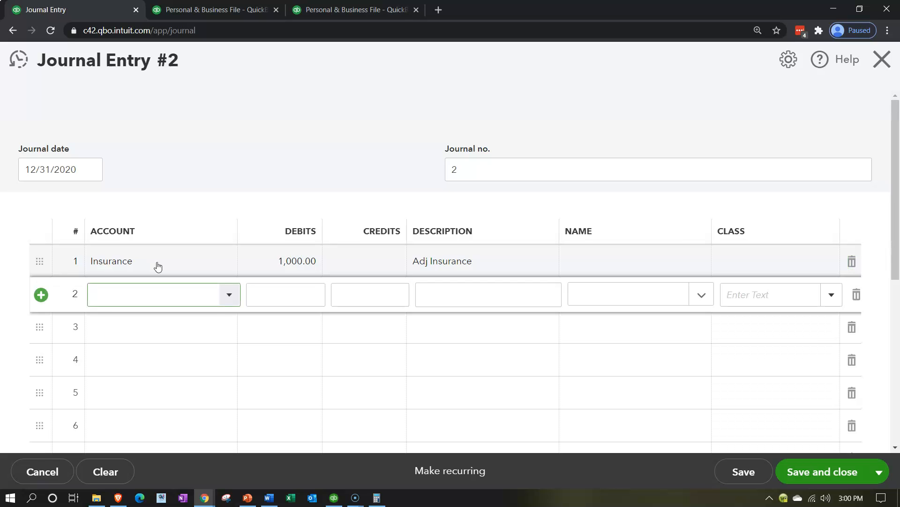
- Credit the Prepaid Insurance account 1,000.00 on the second journal line, keeping the description Adj Insurance
{"action": "type", "text": "Prepaid Insurance"}
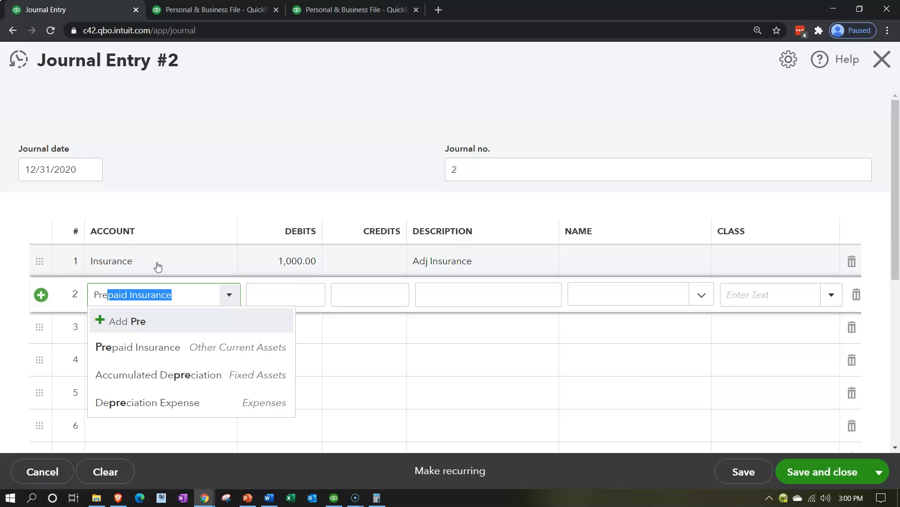
{"action": "key", "text": "Down"}
{"action": "key", "text": "Tab"}
{"action": "key", "text": "Tab"}
{"action": "key", "text": "Tab"}
{"action": "key", "text": "Tab"}
{"action": "key", "text": "Tab"}
{"action": "key", "text": "Tab"}
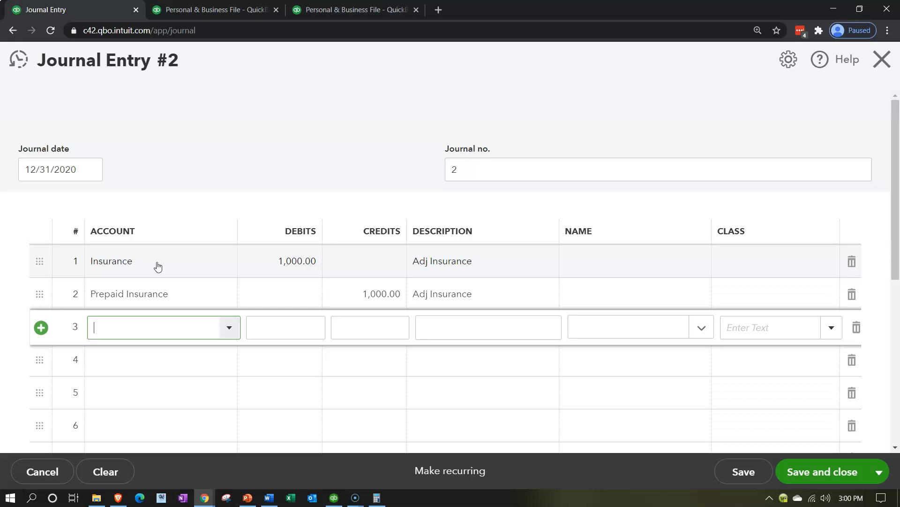
- Make the journal entry recurring and name its template Insurance ADJ
{"action": "left_click", "coordinate": [455, 467]}
{"action": "left_click", "coordinate": [84, 141]}
{"action": "type", "text": "Insu"}
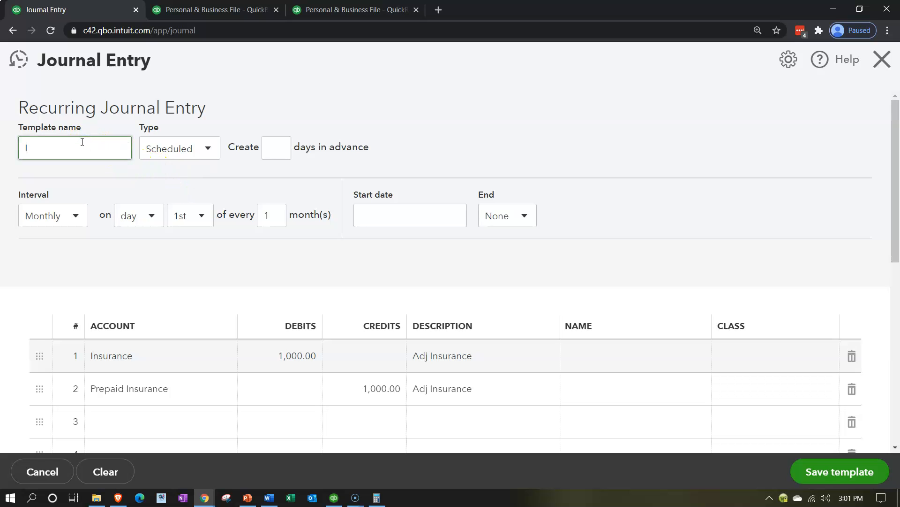
{"action": "type", "text": "rance ADJ"}
{"action": "key", "text": "Tab"}
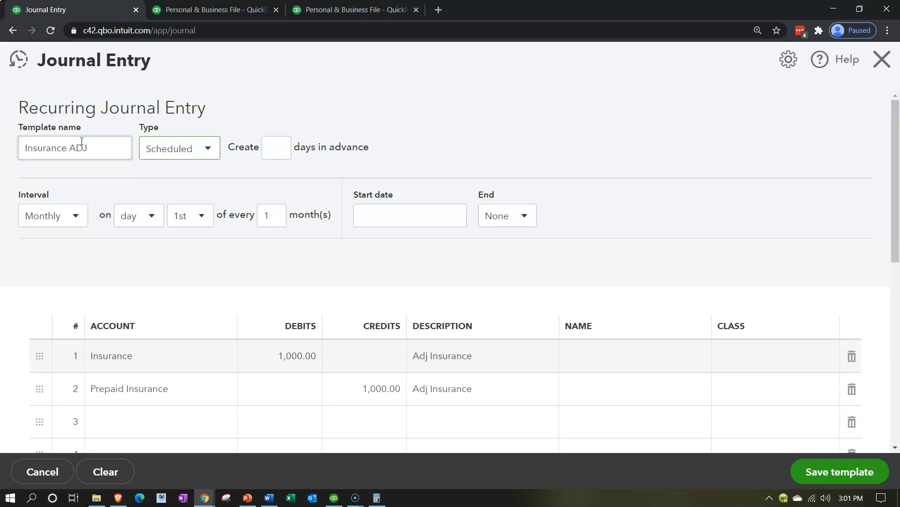
- Keep the template type as Scheduled and set it to create 1 day in advance
{"action": "left_click", "coordinate": [206, 149]}
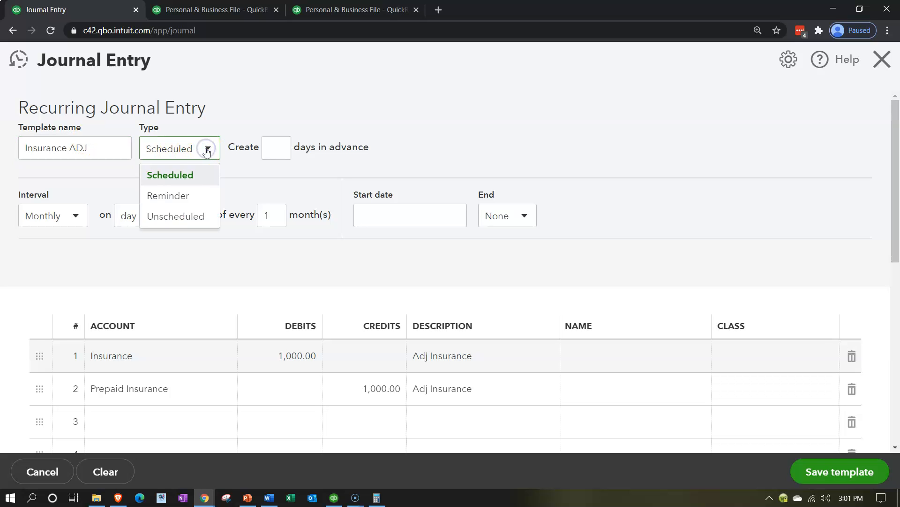
{"action": "left_click", "coordinate": [190, 177]}
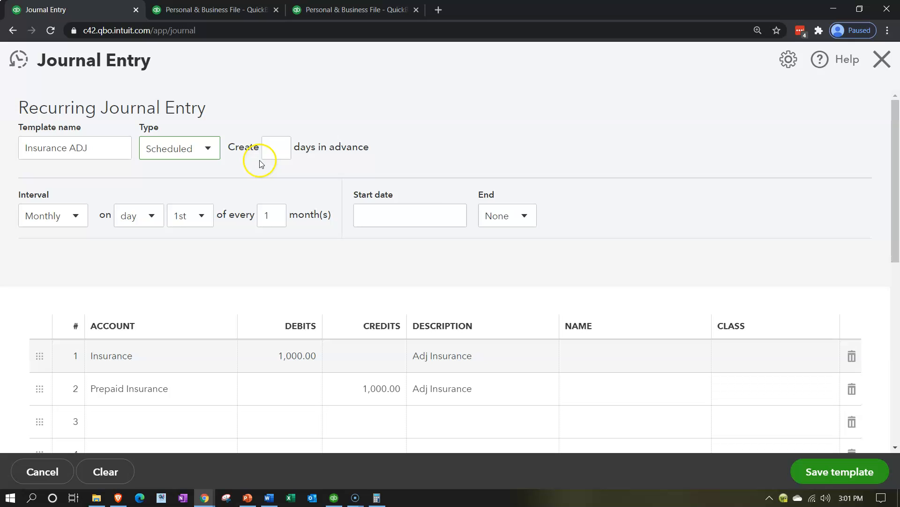
{"action": "left_click", "coordinate": [269, 150]}
{"action": "type", "text": "1"}
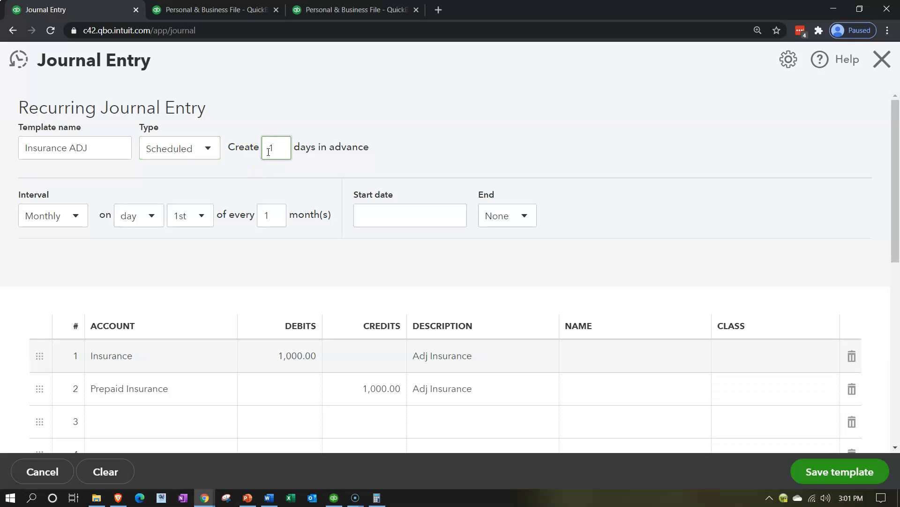
- Set the Insurance ADJ template to a Daily interval with start date 02/20/2021, keeping the end option as None
{"action": "left_click", "coordinate": [70, 220]}
{"action": "left_click", "coordinate": [72, 223]}
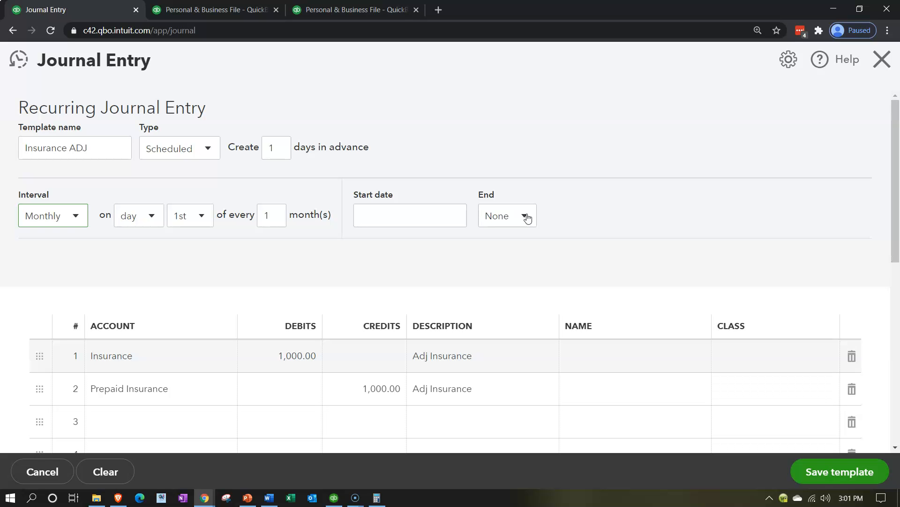
{"action": "left_click", "coordinate": [68, 212]}
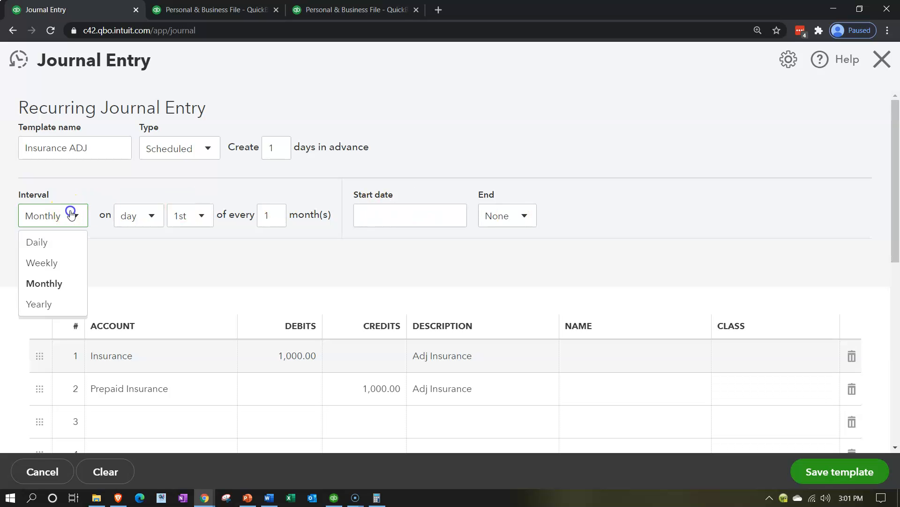
{"action": "left_click", "coordinate": [64, 241]}
{"action": "left_click", "coordinate": [222, 218]}
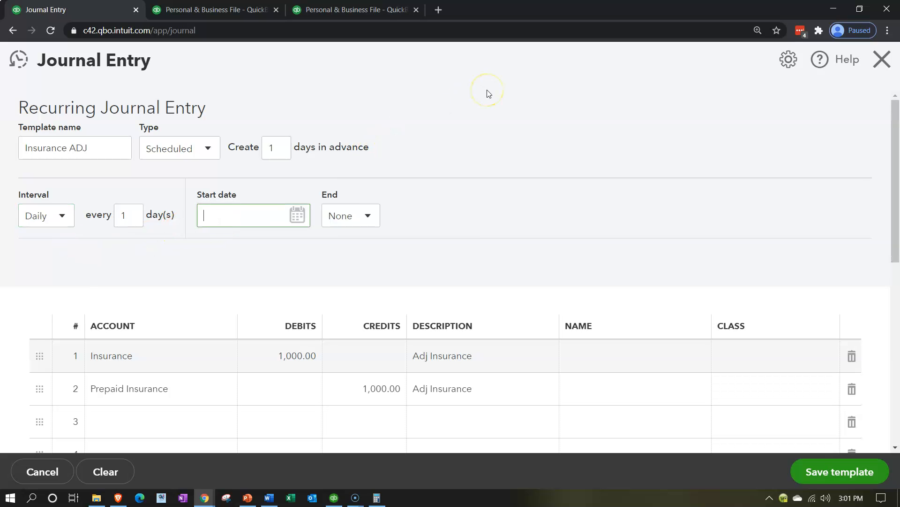
{"action": "type", "text": "02/20/2021"}
{"action": "key", "text": "Tab"}
{"action": "left_click", "coordinate": [373, 220]}
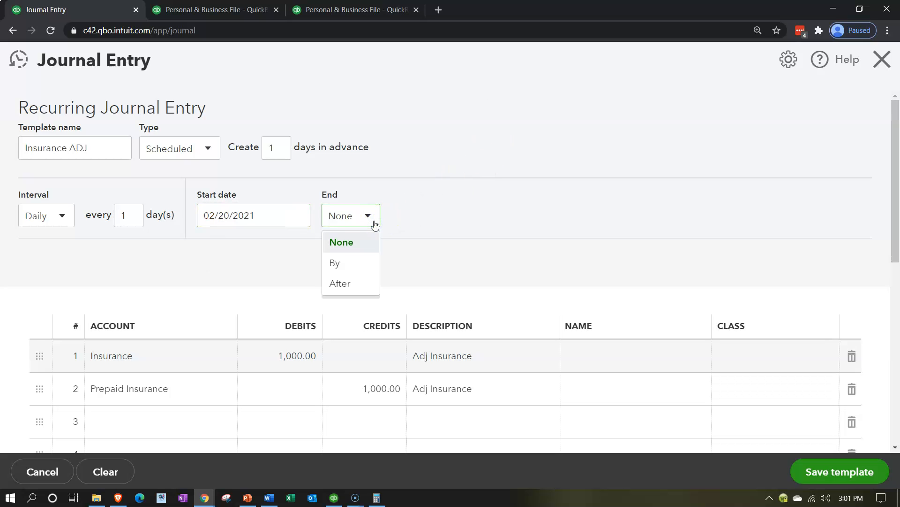
{"action": "left_click", "coordinate": [400, 215]}
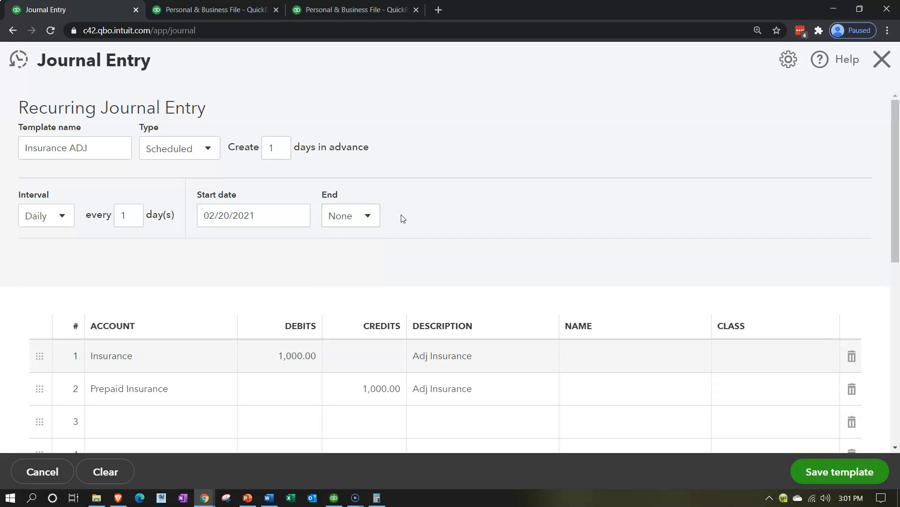
- Save the Insurance ADJ recurring journal entry template, accepting the blank Class fields
{"action": "scroll", "coordinate": [401, 217], "scroll_direction": "down", "scroll_amount": 1}
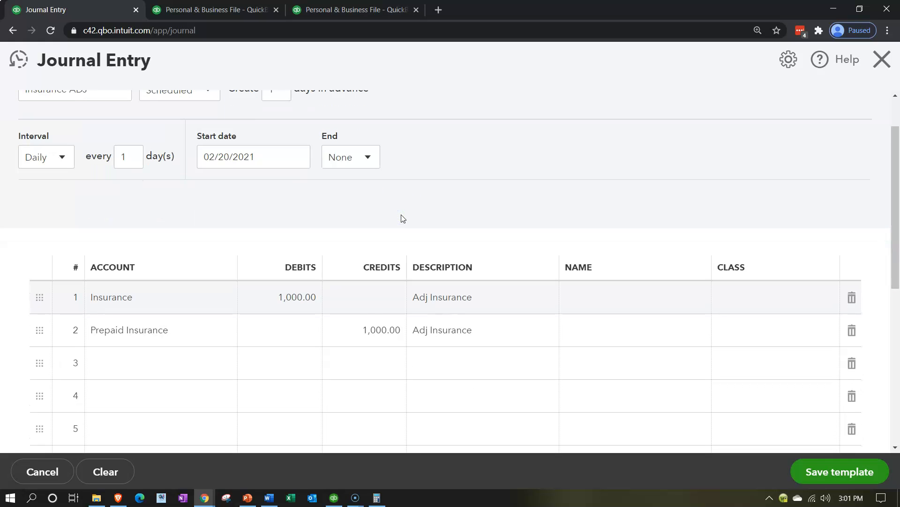
{"action": "left_click", "coordinate": [798, 478]}
{"action": "left_click", "coordinate": [591, 305]}
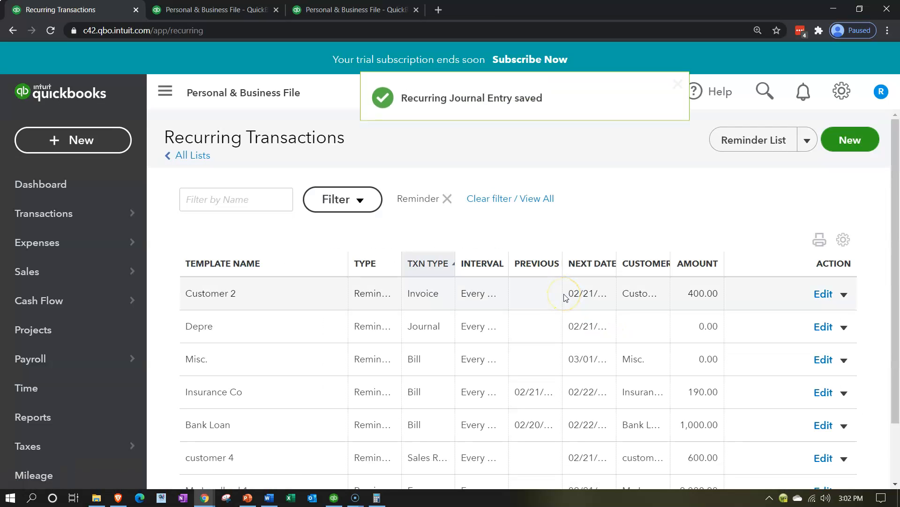
- Reopen the recurring transactions list, collapse the navigation menu and remove the Reminder filter to review all templates
{"action": "left_click", "coordinate": [842, 91]}
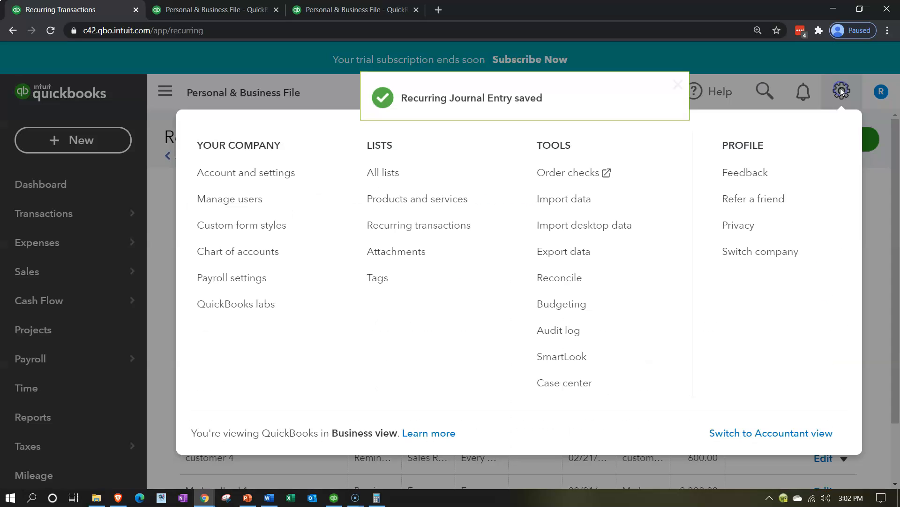
{"action": "left_click", "coordinate": [398, 226]}
{"action": "left_click", "coordinate": [161, 95]}
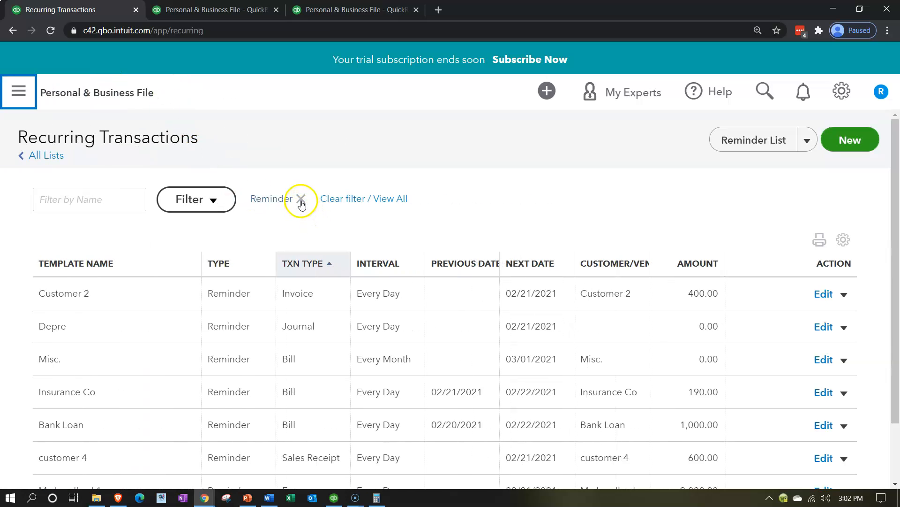
{"action": "left_click", "coordinate": [301, 204]}
{"action": "scroll", "coordinate": [366, 285], "scroll_direction": "down", "scroll_amount": 3}
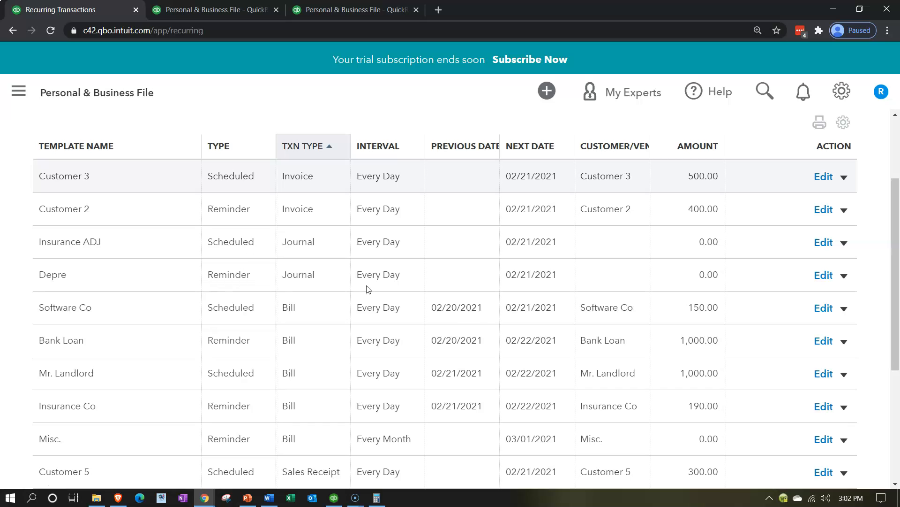
{"action": "scroll", "coordinate": [367, 288], "scroll_direction": "down", "scroll_amount": 3}
{"action": "scroll", "coordinate": [366, 287], "scroll_direction": "up", "scroll_amount": 3}
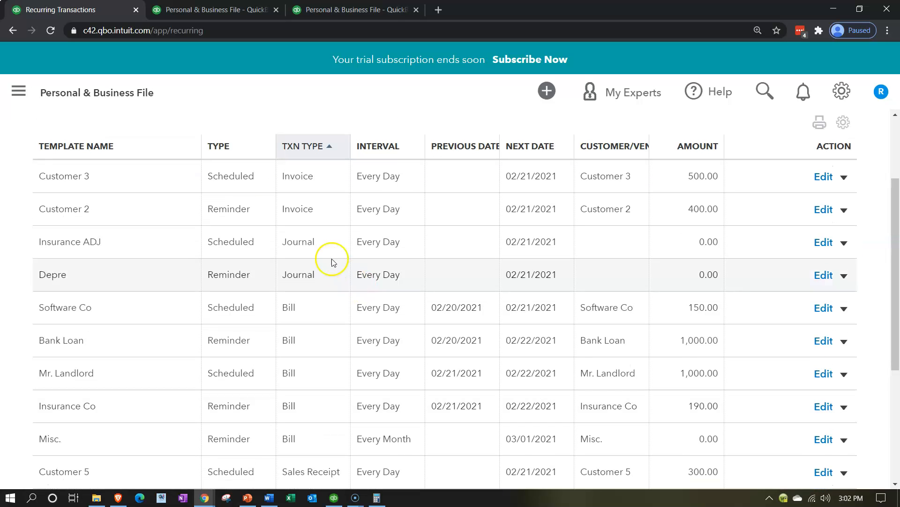
{"action": "scroll", "coordinate": [331, 274], "scroll_direction": "up", "scroll_amount": 3}
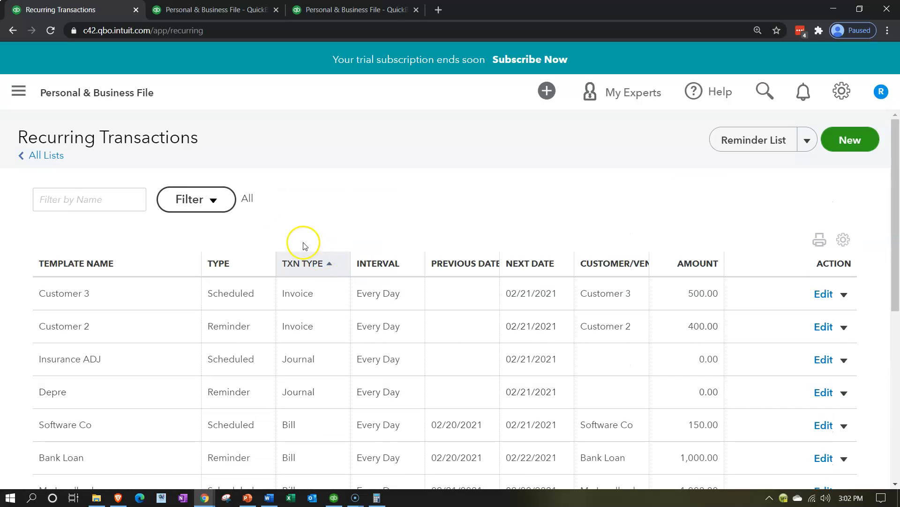
- Filter the recurring transactions to the Scheduled template type and review the listed templates
{"action": "left_click", "coordinate": [221, 199]}
{"action": "left_click", "coordinate": [279, 281]}
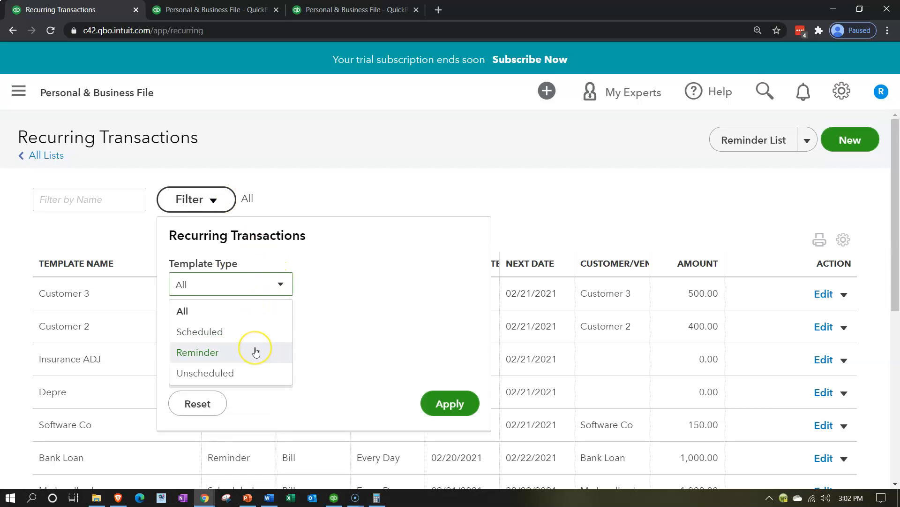
{"action": "left_click", "coordinate": [253, 334]}
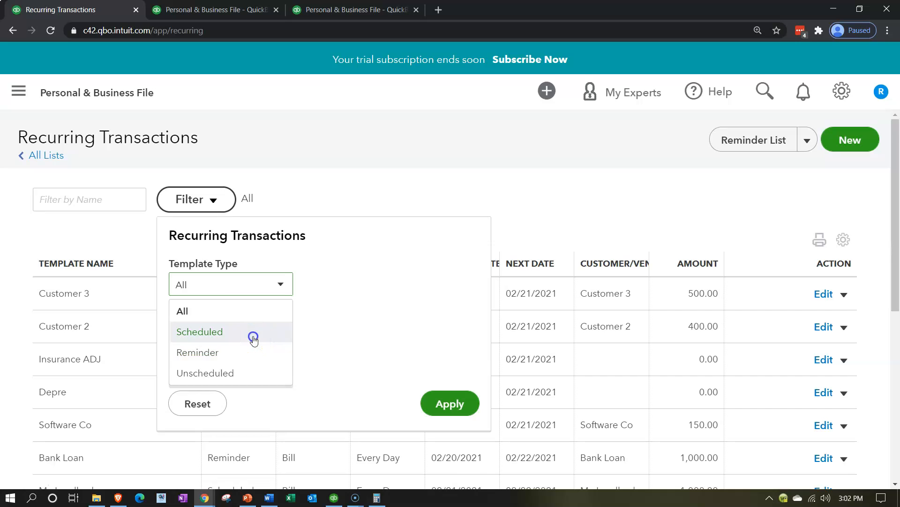
{"action": "left_click", "coordinate": [443, 406]}
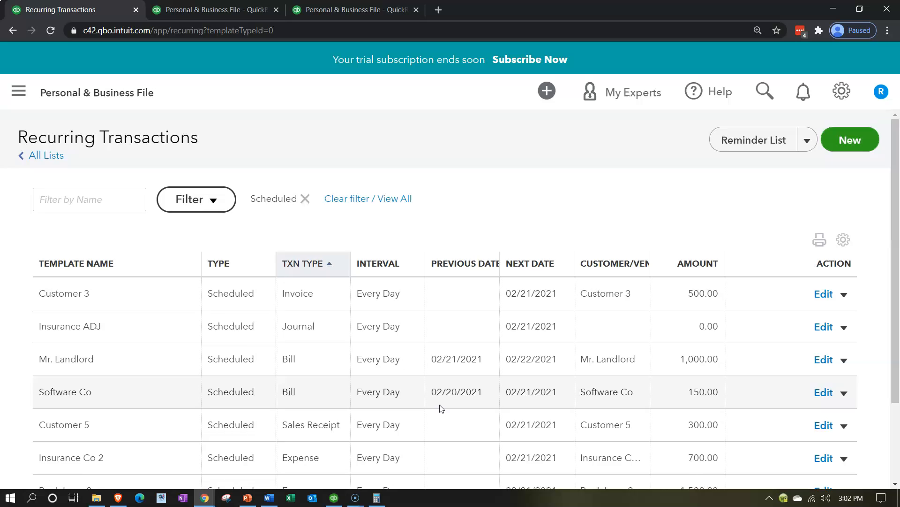
{"action": "scroll", "coordinate": [441, 408], "scroll_direction": "down", "scroll_amount": 2}
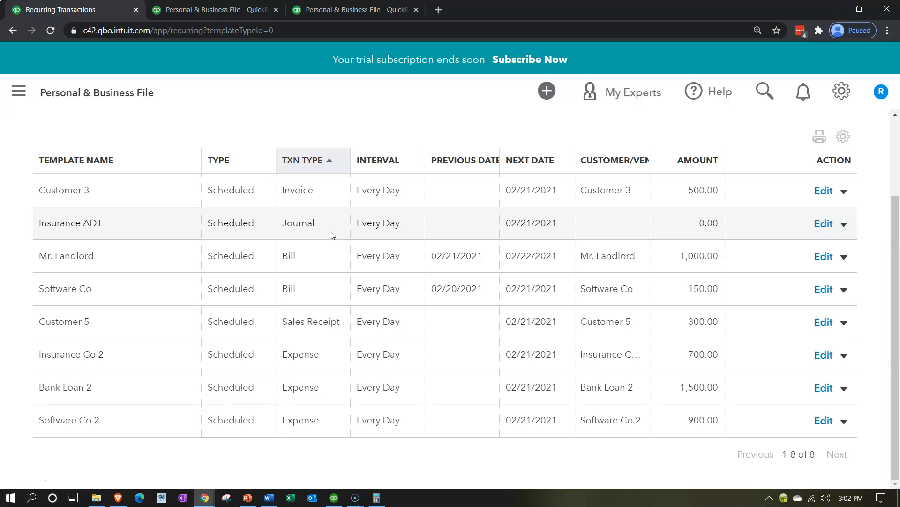
{"action": "scroll", "coordinate": [331, 235], "scroll_direction": "up", "scroll_amount": 3}
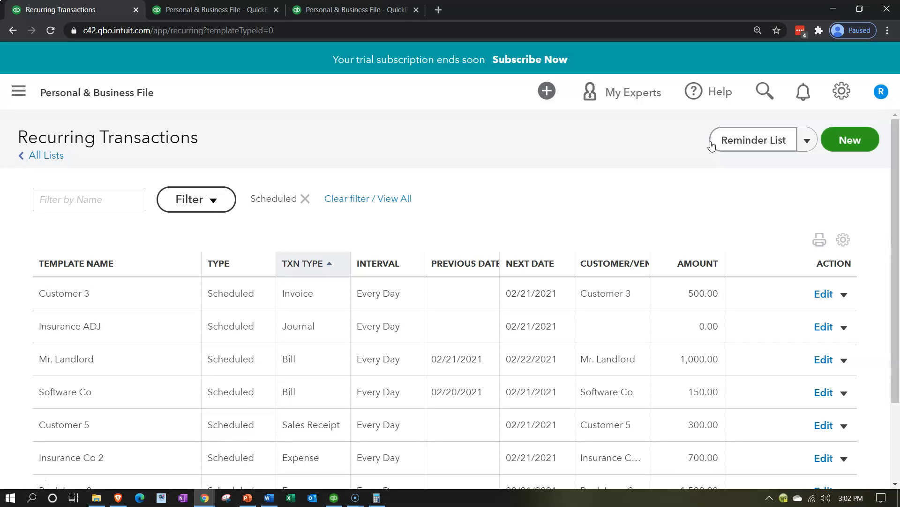
- Filter the recurring transactions to template type All and transaction type Journal Entry
{"action": "left_click", "coordinate": [210, 201]}
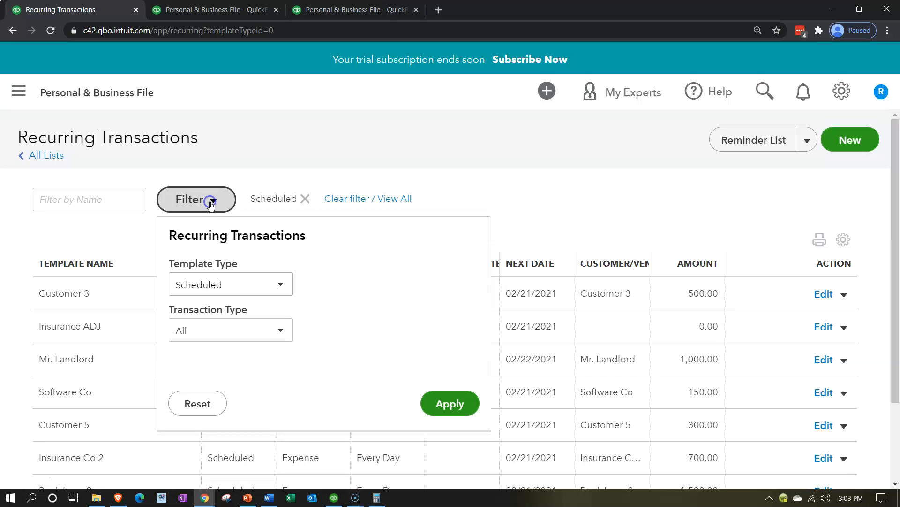
{"action": "left_click", "coordinate": [274, 278]}
{"action": "left_click", "coordinate": [226, 311]}
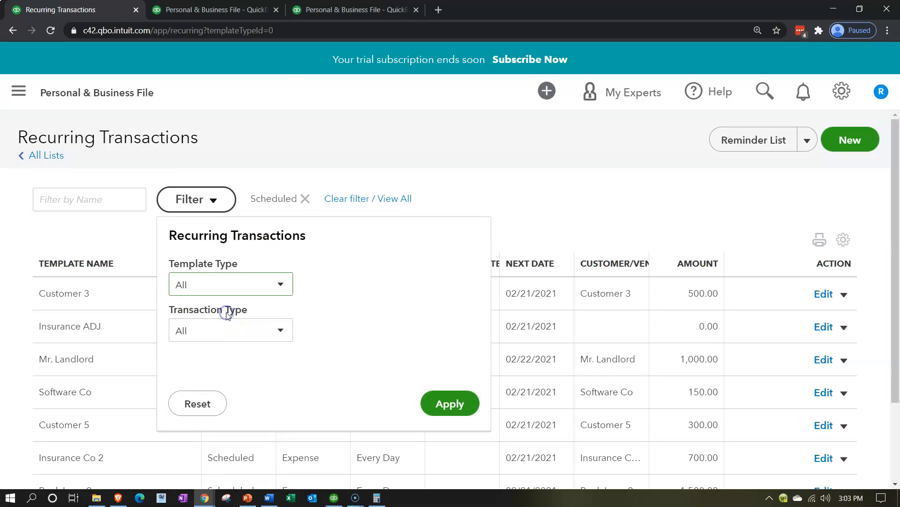
{"action": "left_click", "coordinate": [242, 330]}
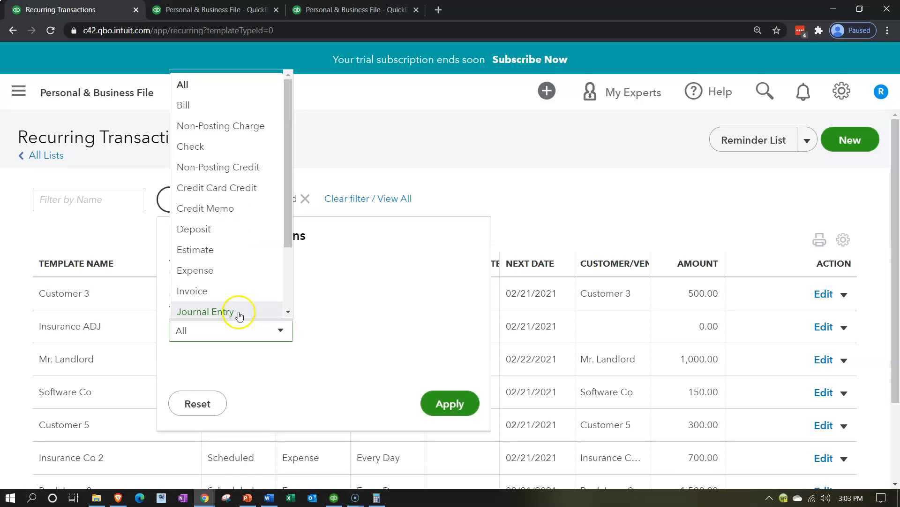
{"action": "left_click", "coordinate": [239, 312]}
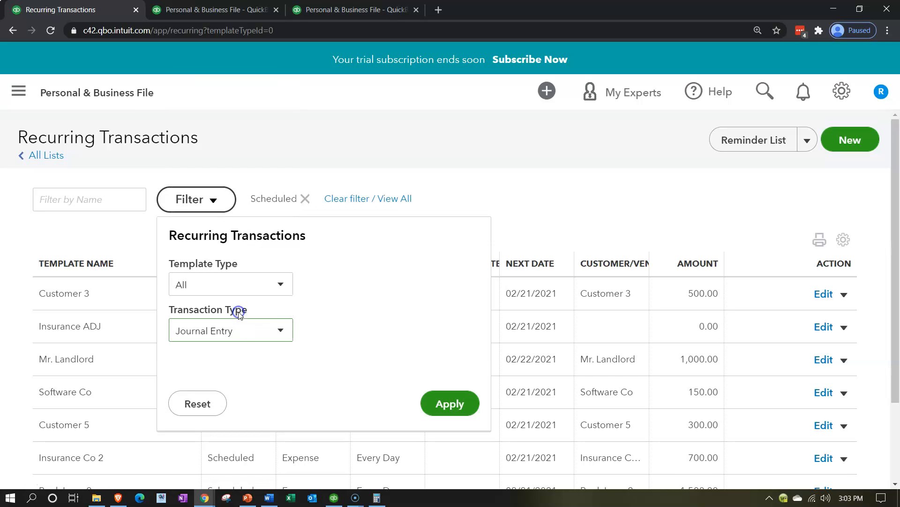
{"action": "left_click", "coordinate": [454, 404]}
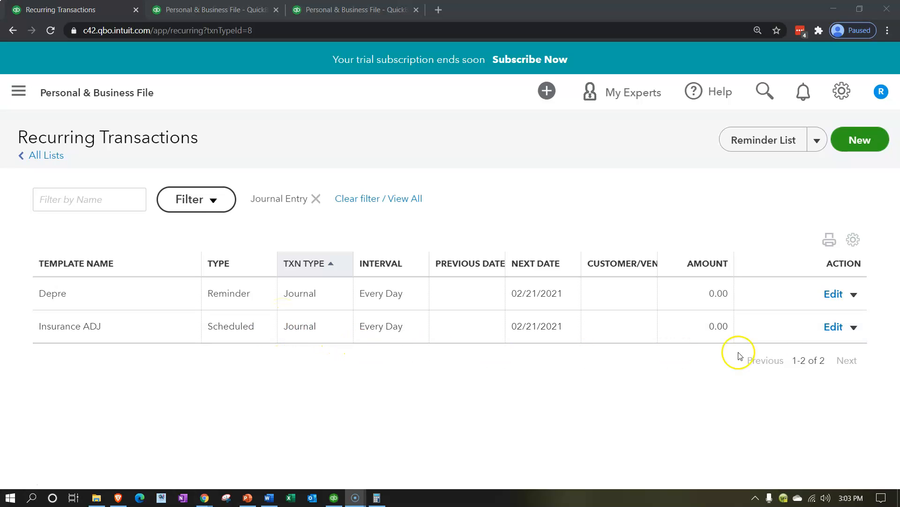
- Use the Insurance ADJ template to record a journal entry dated 12/31/2020, saving it without classes
{"action": "left_click", "coordinate": [854, 328]}
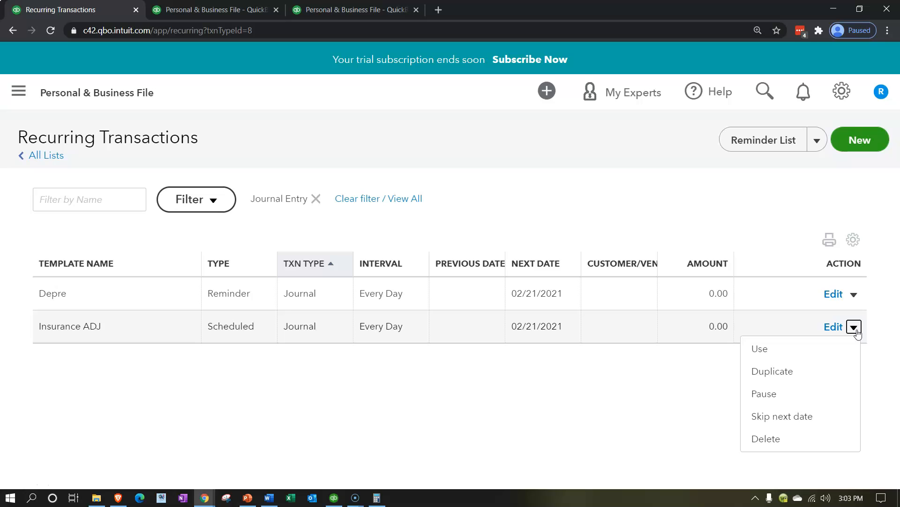
{"action": "left_click", "coordinate": [774, 350]}
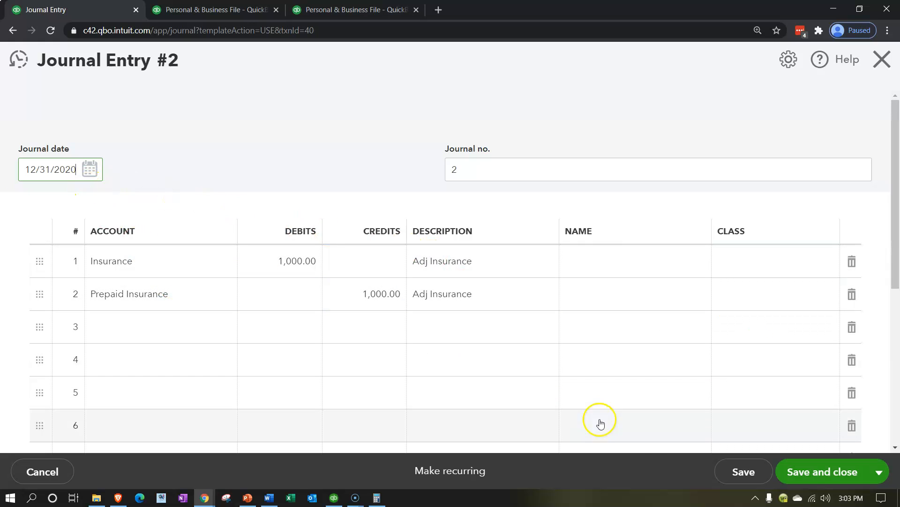
{"action": "left_click", "coordinate": [804, 470]}
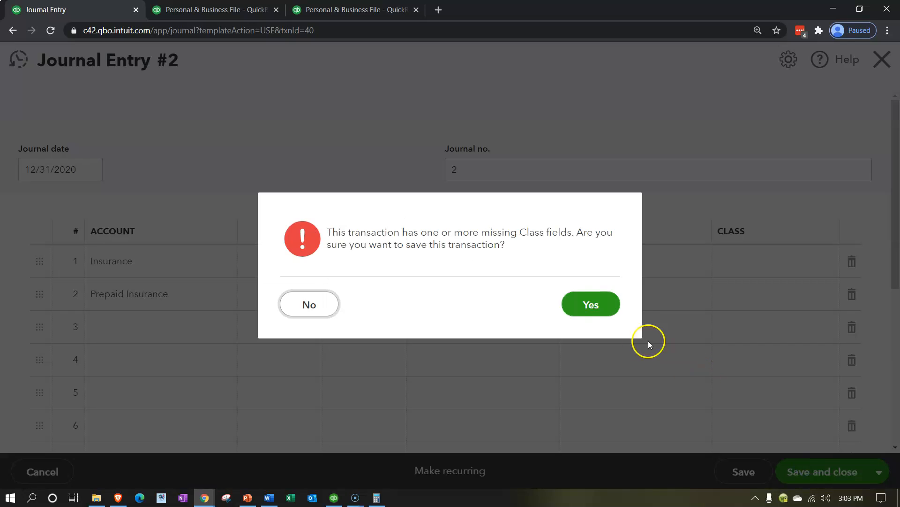
{"action": "left_click", "coordinate": [595, 304]}
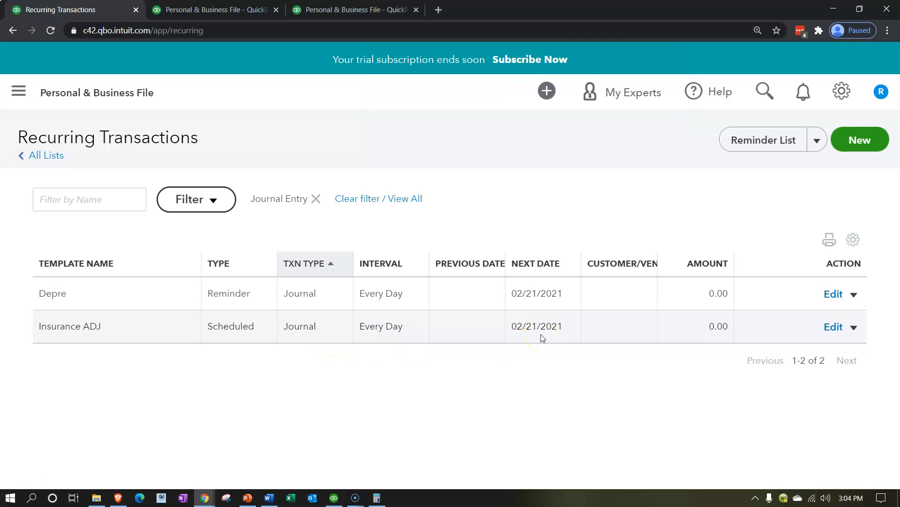
- Switch to the Balance Sheet, rerun it and check the Prepaid Insurance balance
{"action": "left_click", "coordinate": [222, 10]}
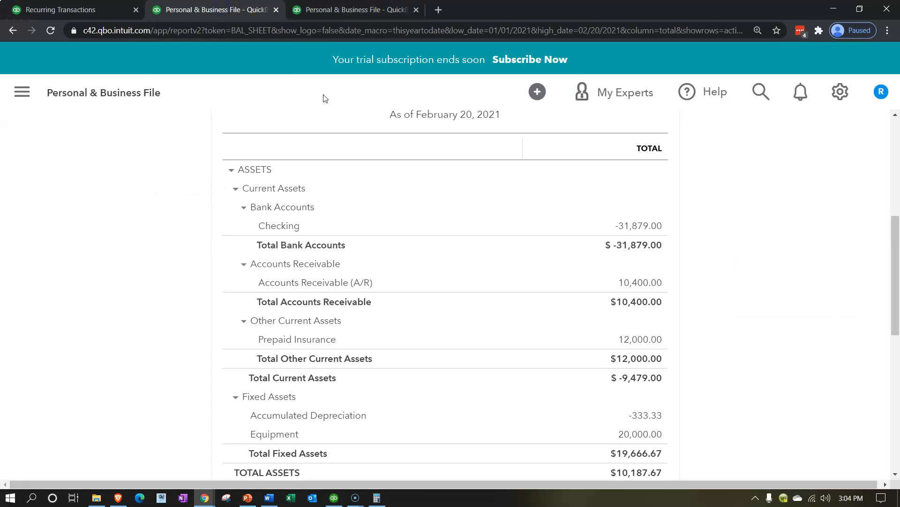
{"action": "scroll", "coordinate": [469, 188], "scroll_direction": "up", "scroll_amount": 5}
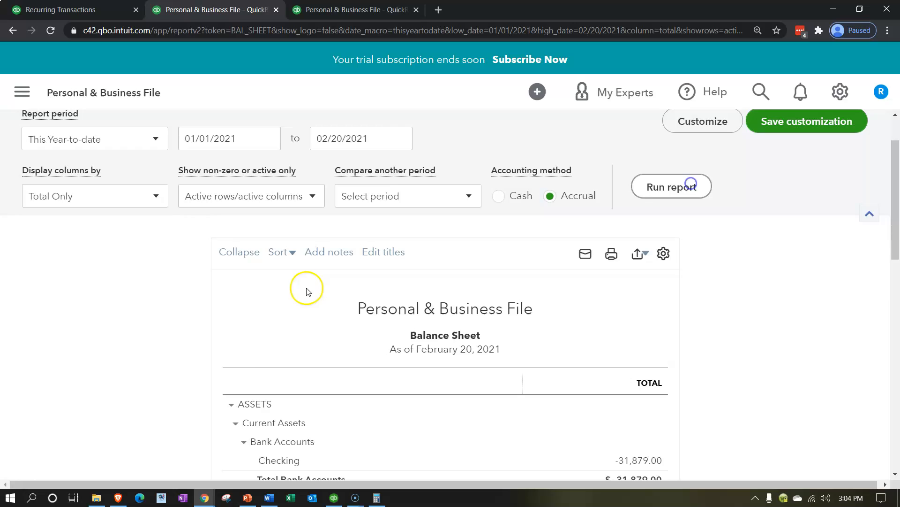
{"action": "scroll", "coordinate": [175, 295], "scroll_direction": "down", "scroll_amount": 5}
{"action": "scroll", "coordinate": [177, 296], "scroll_direction": "down", "scroll_amount": 2}
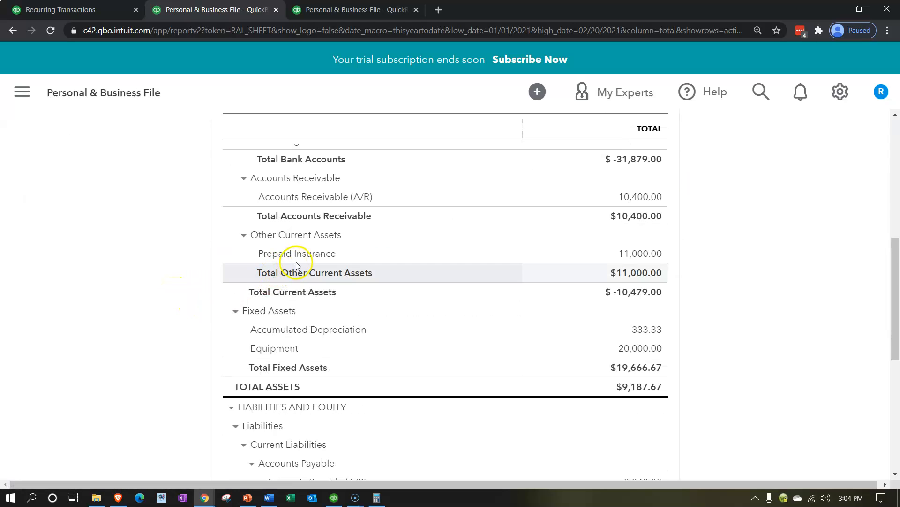
- Open the transaction report behind the Prepaid Insurance balance and rerun it with a start date of 01/01/2020 to examine its entries
{"action": "left_click", "coordinate": [639, 254]}
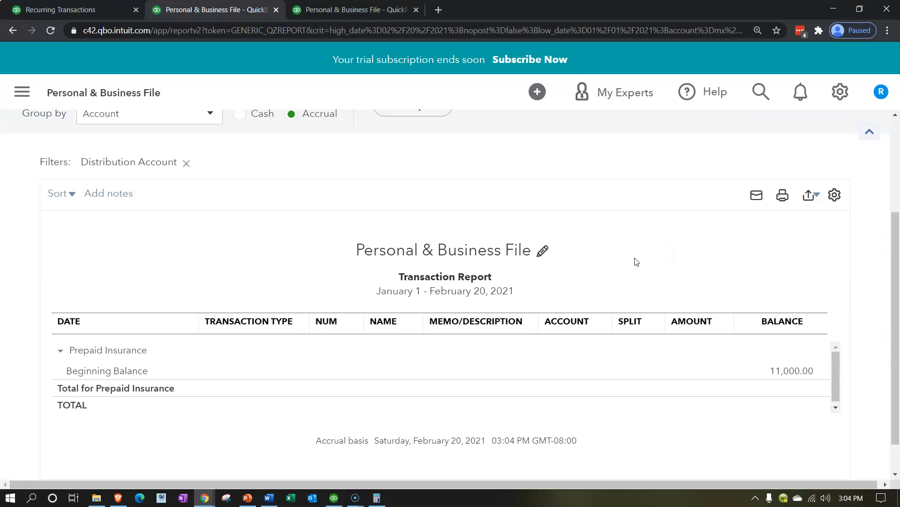
{"action": "scroll", "coordinate": [412, 271], "scroll_direction": "up", "scroll_amount": 3}
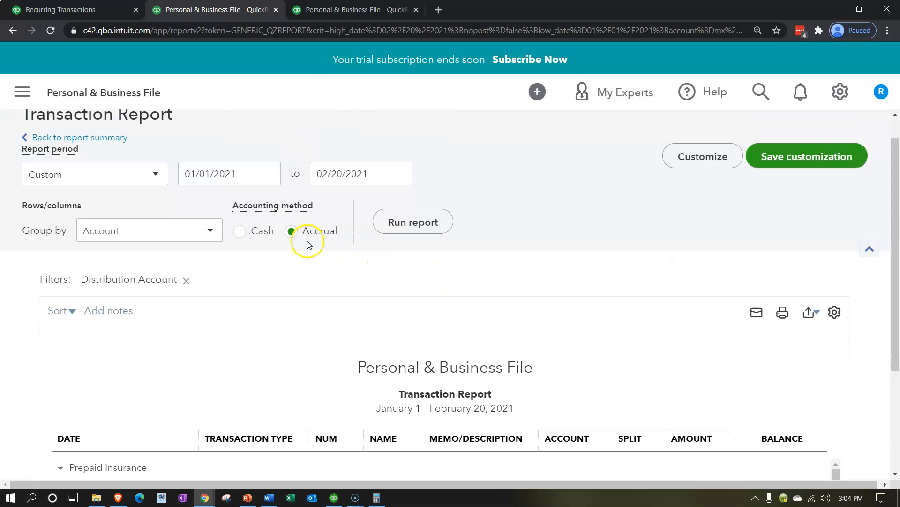
{"action": "left_click_drag", "start_coordinate": [238, 172], "coordinate": [131, 168]}
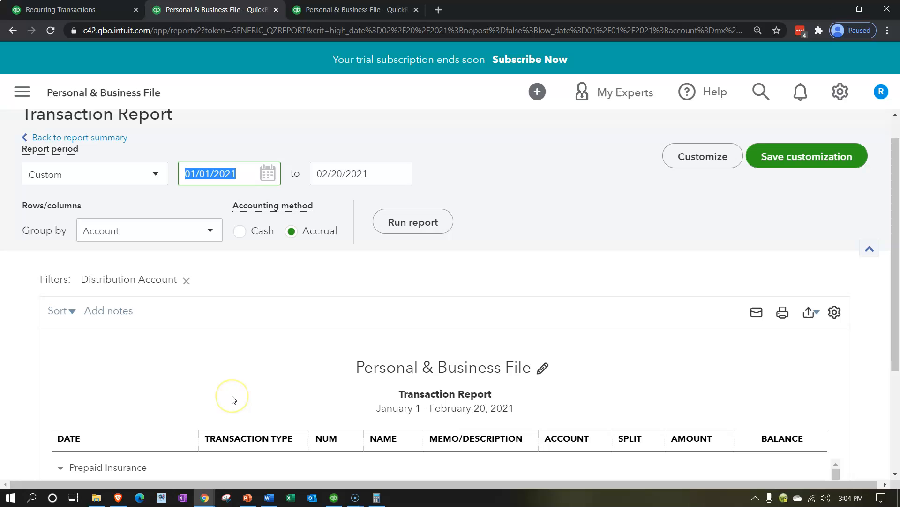
{"action": "type", "text": "01/01/2020"}
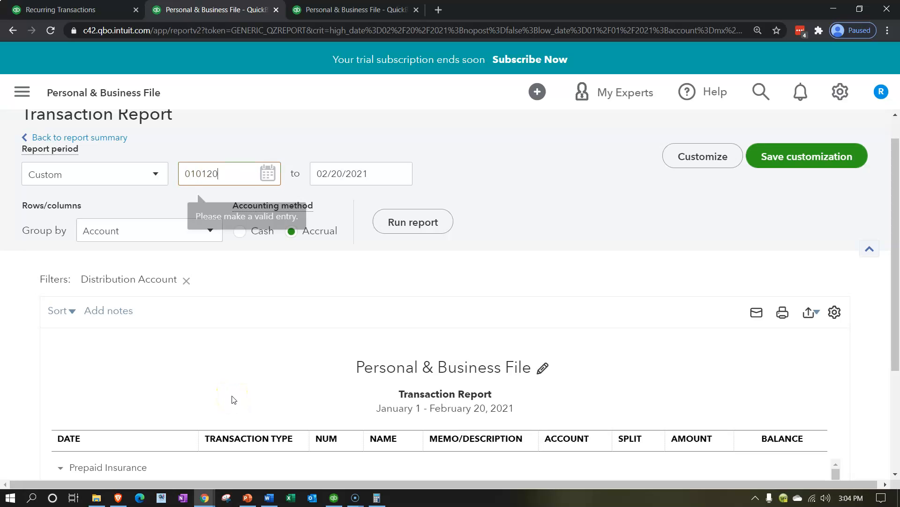
{"action": "key", "text": "Tab"}
{"action": "left_click", "coordinate": [441, 217]}
{"action": "scroll", "coordinate": [611, 238], "scroll_direction": "down", "scroll_amount": 3}
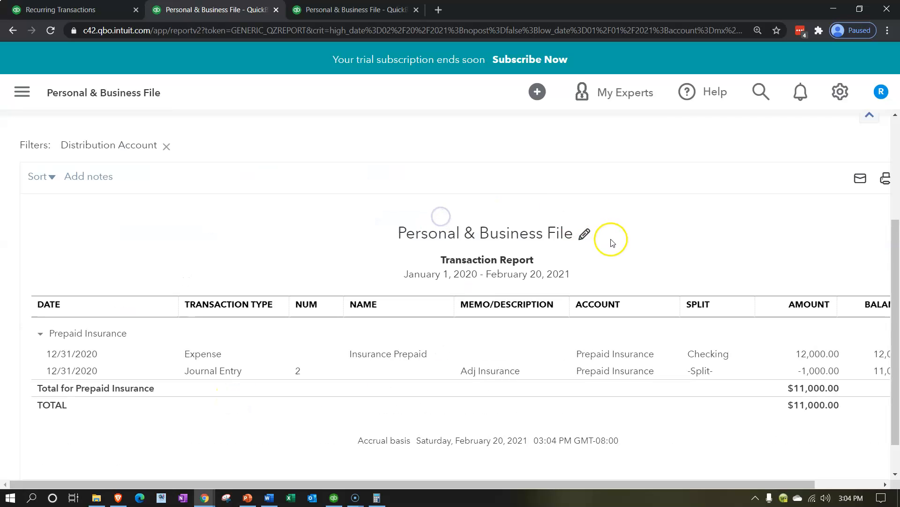
{"action": "left_click_drag", "start_coordinate": [764, 484], "coordinate": [820, 484]}
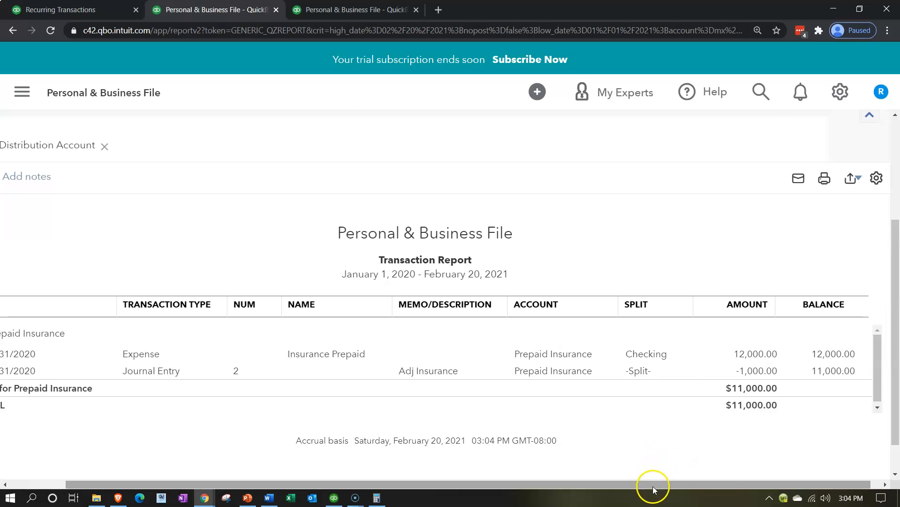
- Return from the Prepaid Insurance transaction report to the Balance Sheet and review the Prepaid Insurance and fixed asset balances
{"action": "left_click_drag", "start_coordinate": [654, 483], "coordinate": [314, 446]}
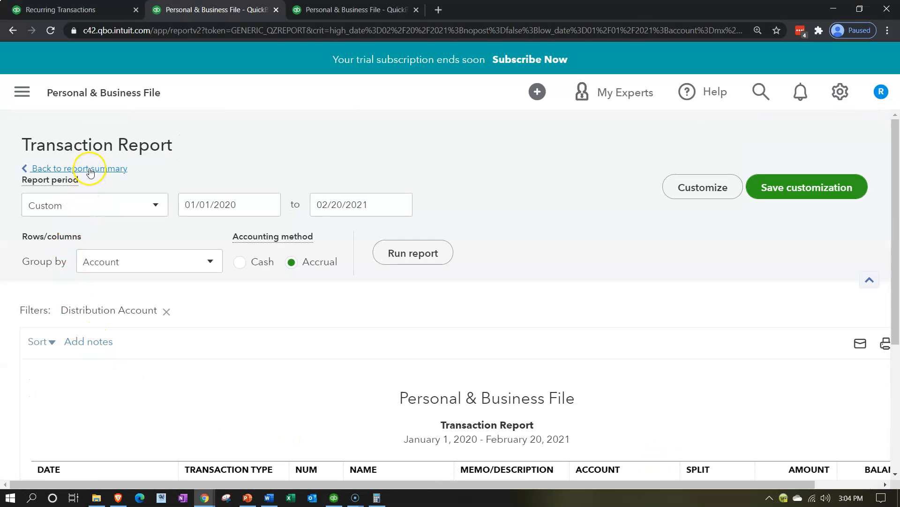
{"action": "left_click", "coordinate": [90, 170]}
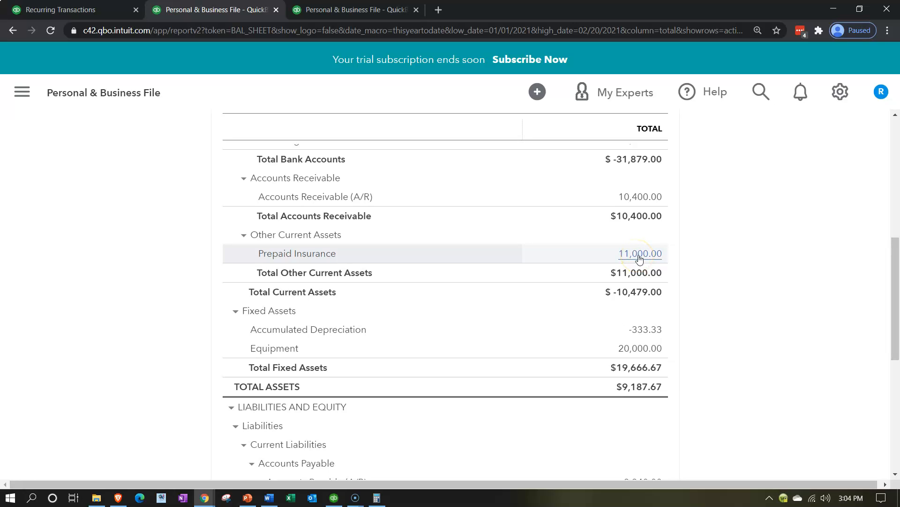
{"action": "left_click", "coordinate": [673, 350]}
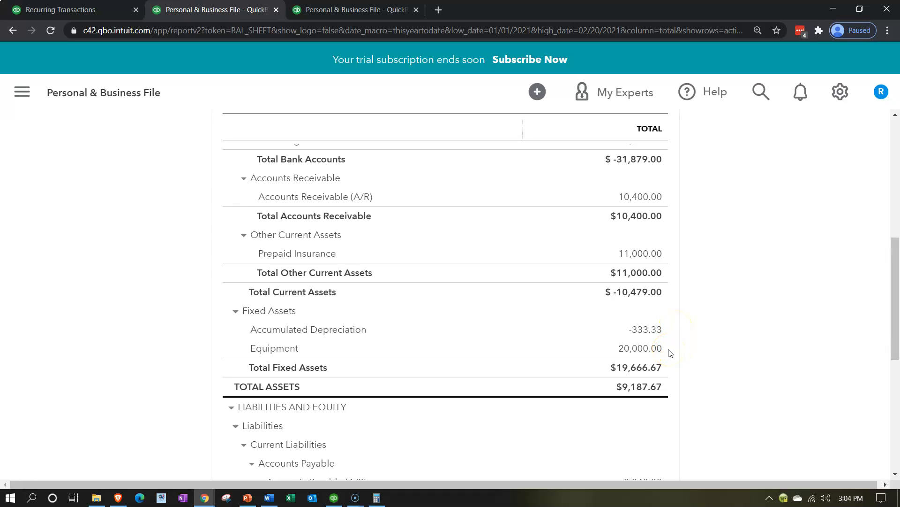
{"action": "left_click", "coordinate": [663, 335]}
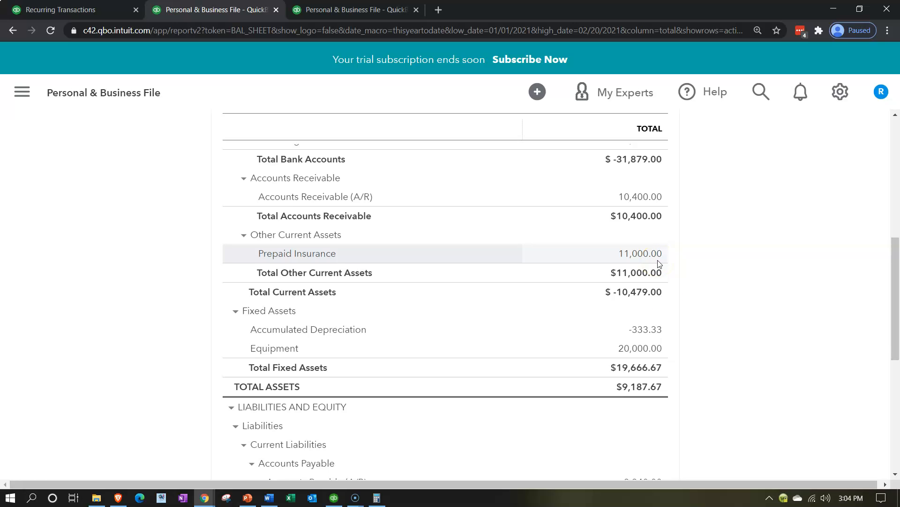
{"action": "left_click", "coordinate": [666, 348]}
{"action": "left_click", "coordinate": [665, 330]}
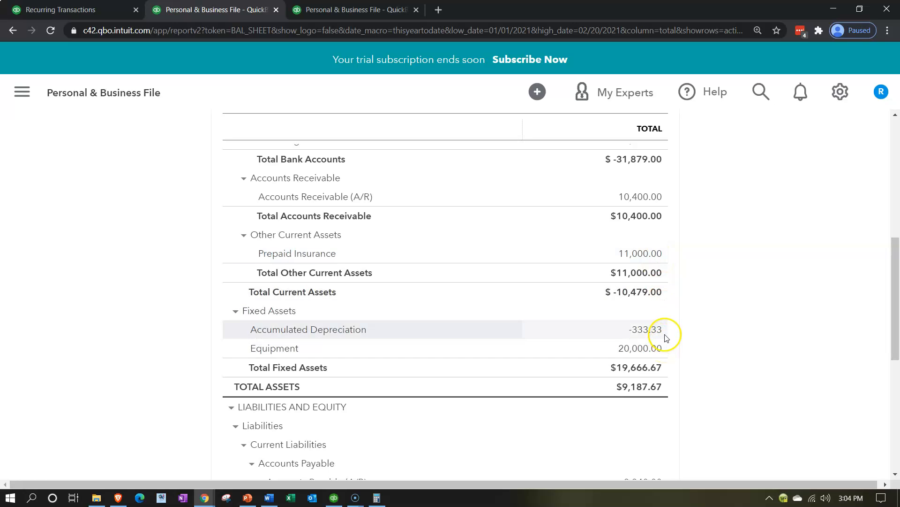
{"action": "left_click", "coordinate": [664, 367]}
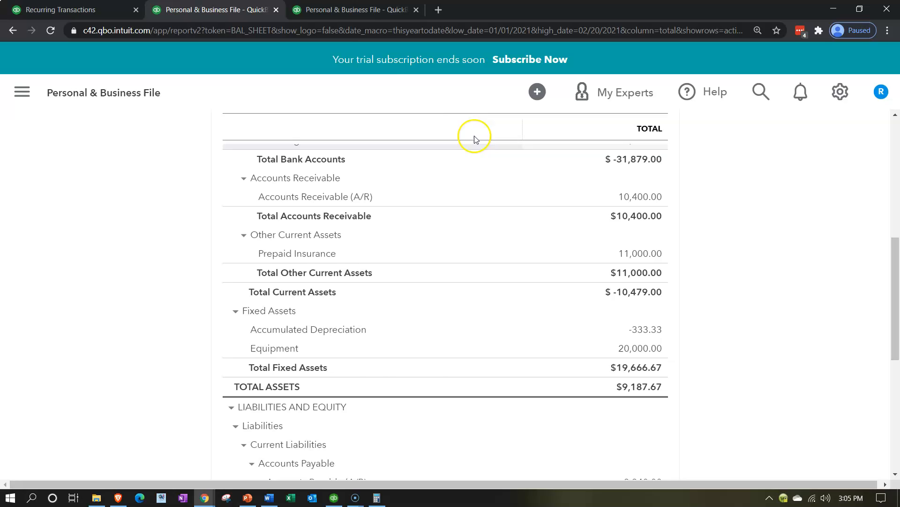
- Switch to the Profit and Loss report for 2020, rerun it and check the Insurance expense
{"action": "left_click", "coordinate": [347, 13]}
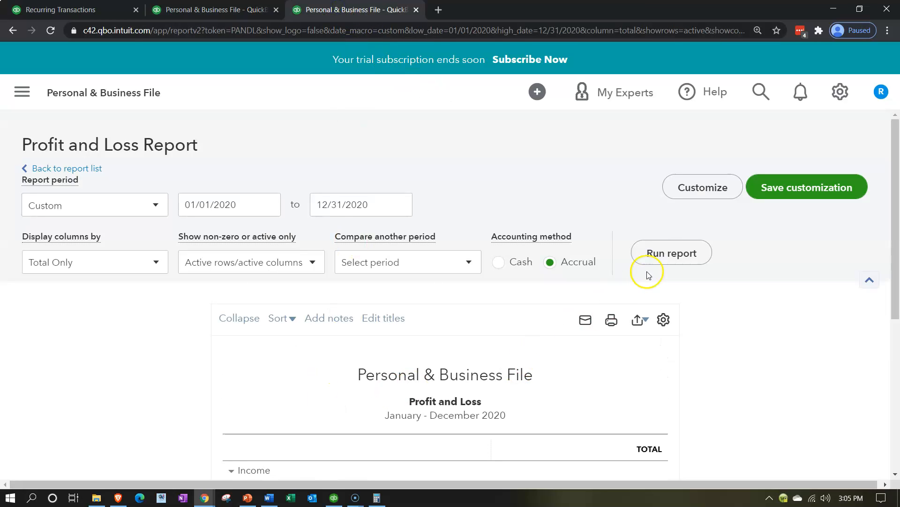
{"action": "scroll", "coordinate": [225, 375], "scroll_direction": "down", "scroll_amount": 4}
{"action": "scroll", "coordinate": [203, 378], "scroll_direction": "down", "scroll_amount": 1}
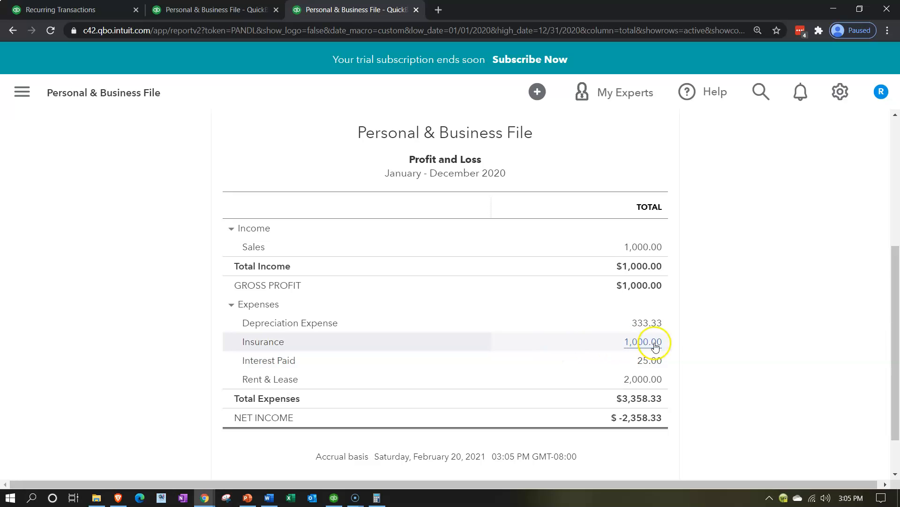
- Open the transaction report behind the Insurance expense, examine its journal entry and return to the Profit and Loss summary
{"action": "left_click", "coordinate": [640, 341]}
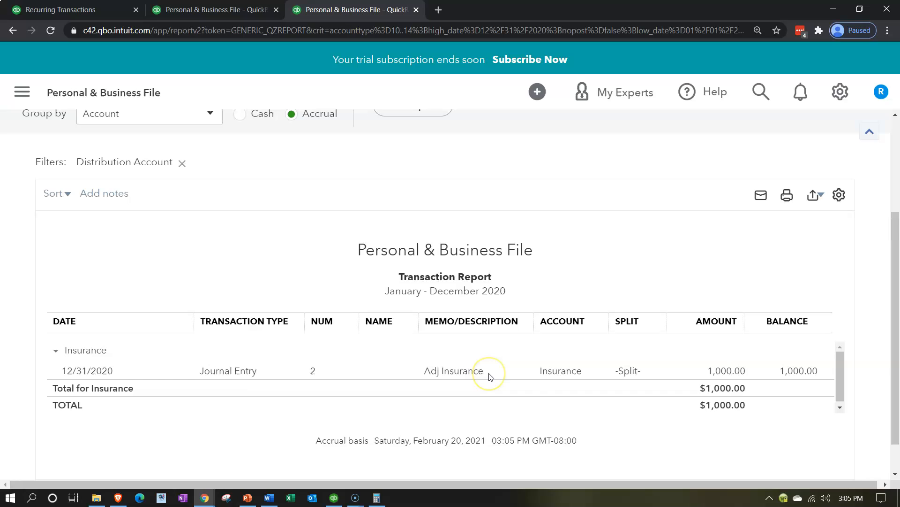
{"action": "scroll", "coordinate": [490, 376], "scroll_direction": "up", "scroll_amount": 5}
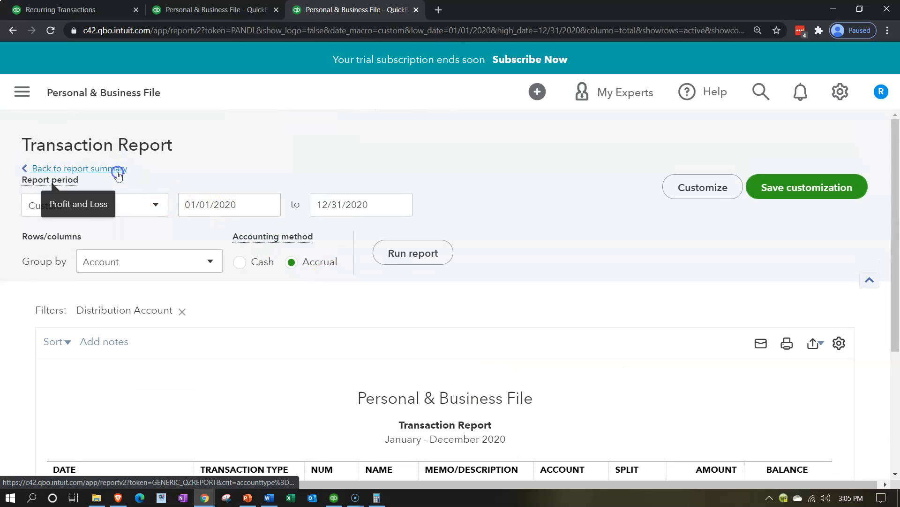
{"action": "left_click", "coordinate": [118, 172]}
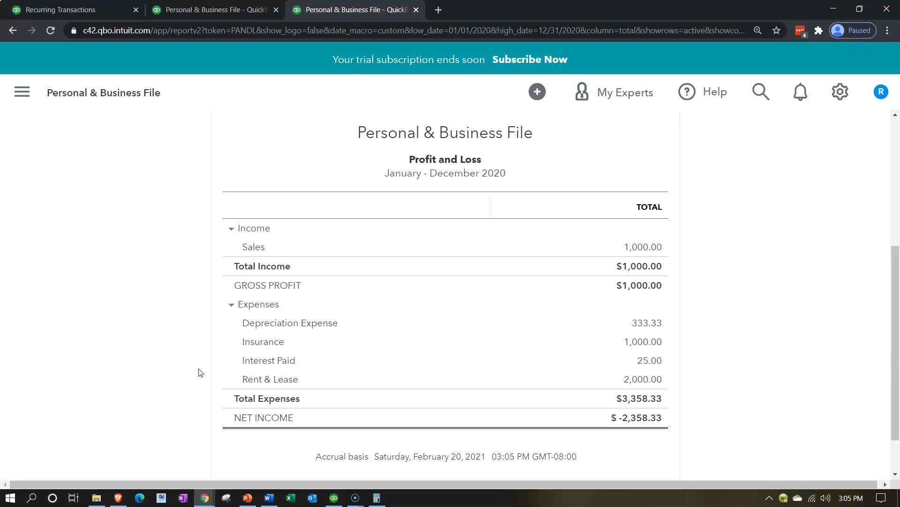
- Go back to the Recurring Transactions list and review the Depre and Insurance ADJ journal templates
{"action": "left_click", "coordinate": [188, 373]}
{"action": "left_click", "coordinate": [76, 10]}
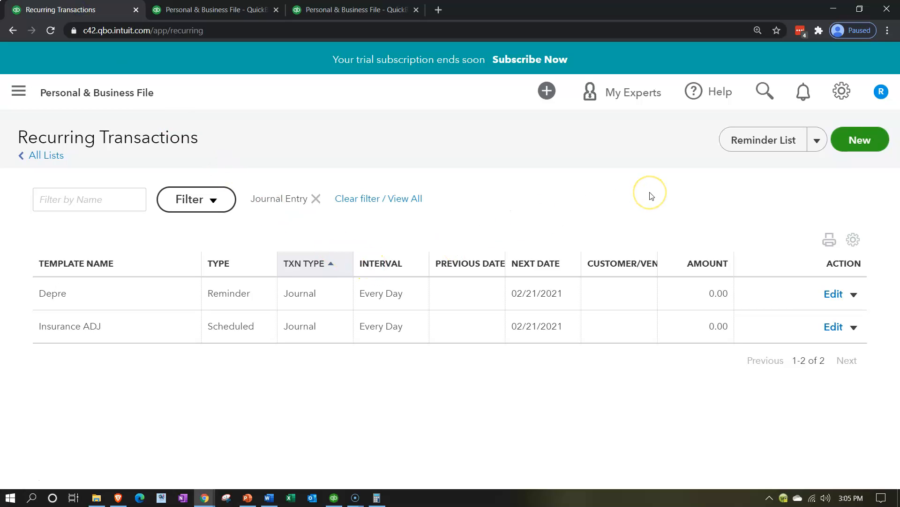
{"action": "left_click", "coordinate": [496, 324]}
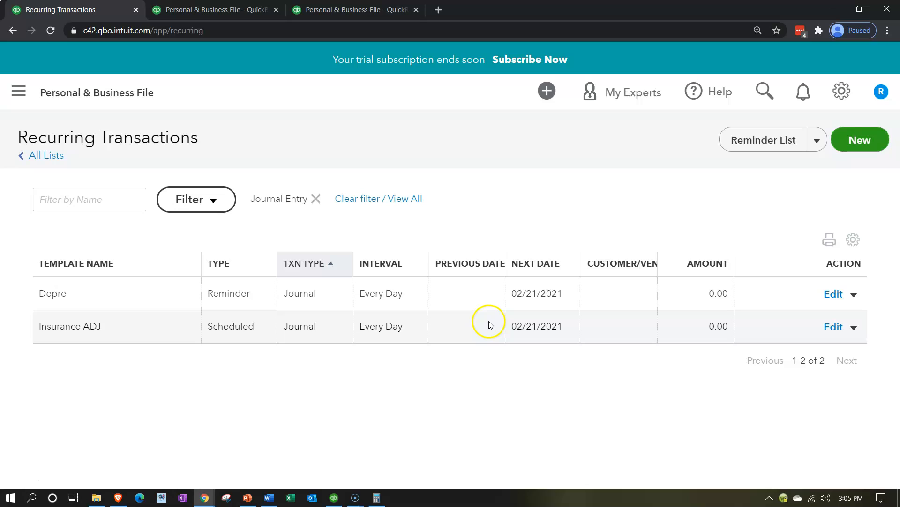